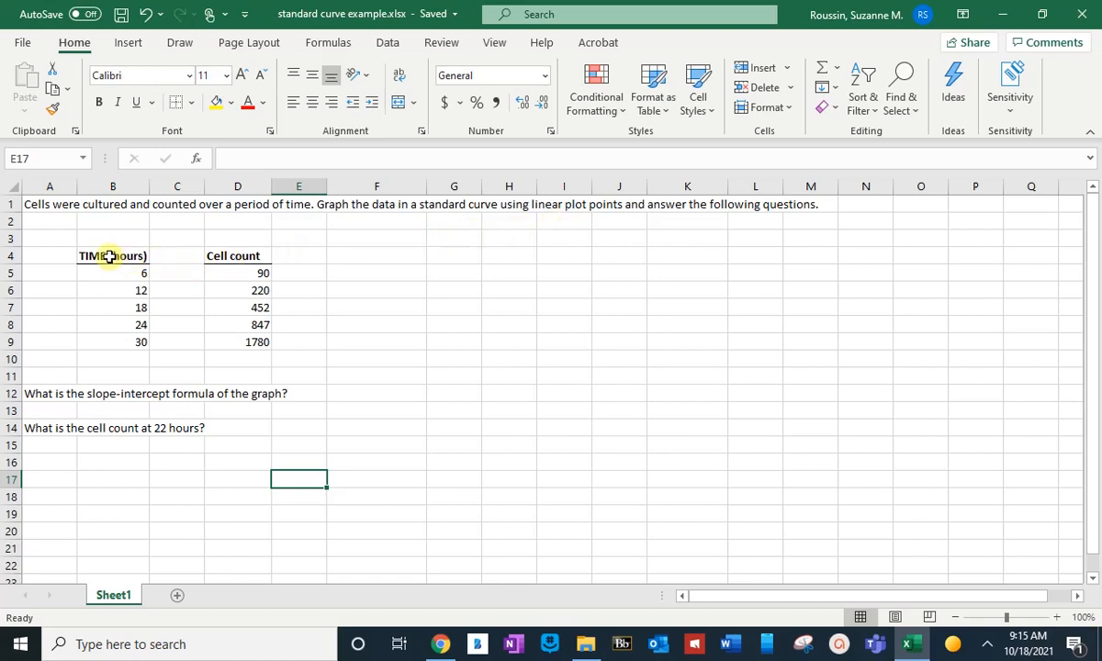
# Examine the time and cell count columns, their paired values, and where the graph's horizontal and vertical axes would go
pyautogui.moveTo(109, 257); pyautogui.dragTo(110, 345)
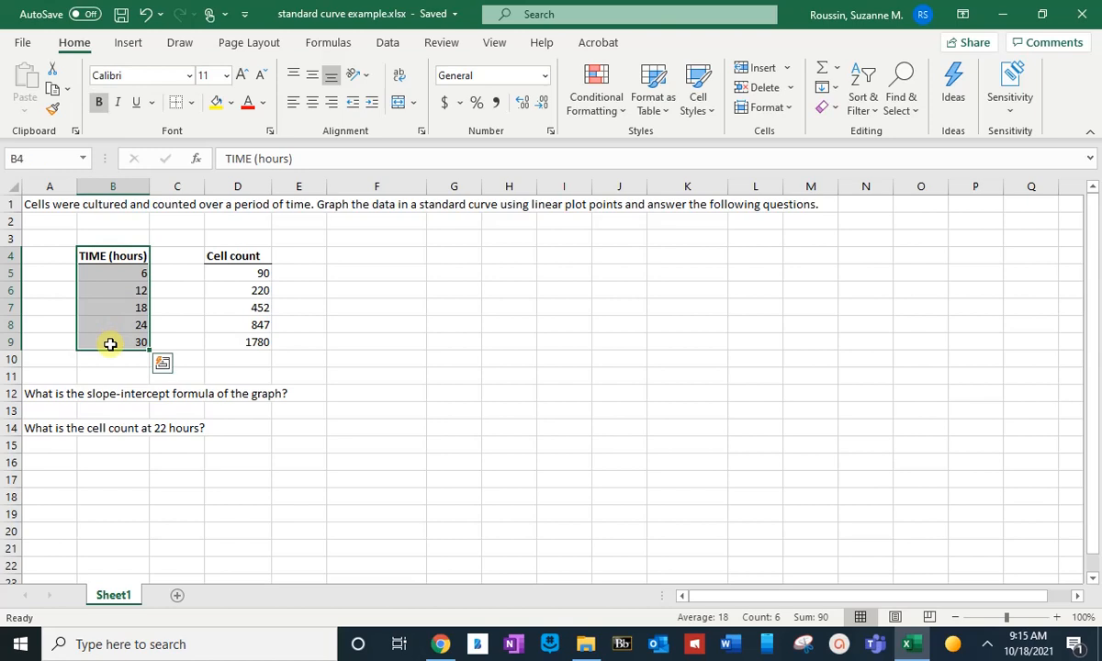
pyautogui.click(242, 256)
pyautogui.moveTo(241, 256); pyautogui.dragTo(246, 344)
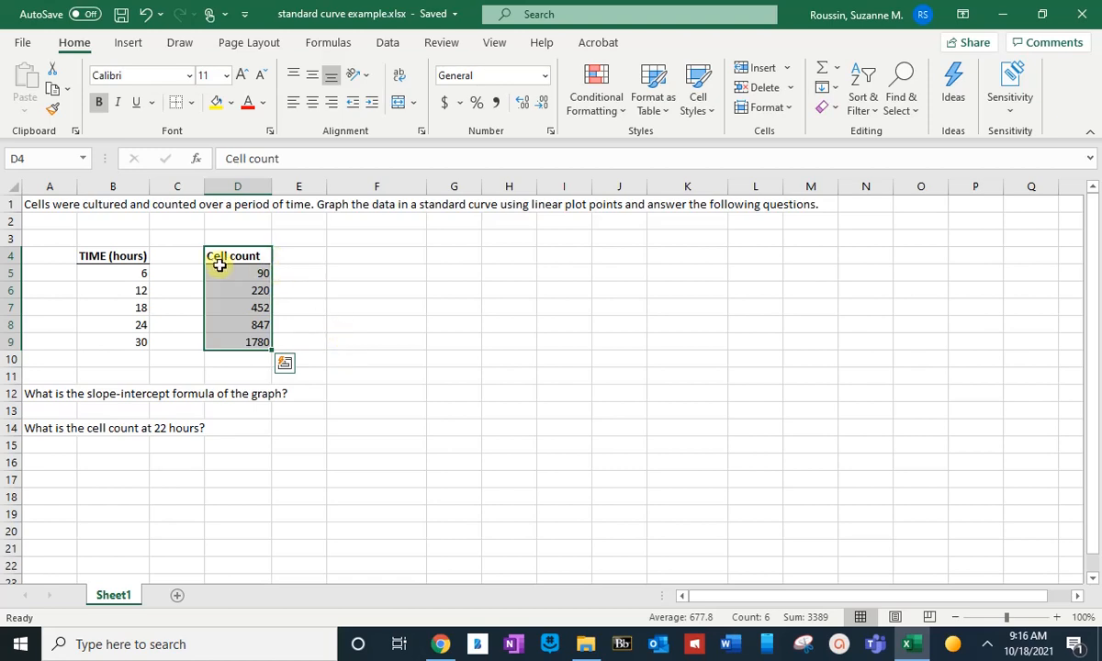
pyautogui.moveTo(123, 271); pyautogui.dragTo(264, 273)
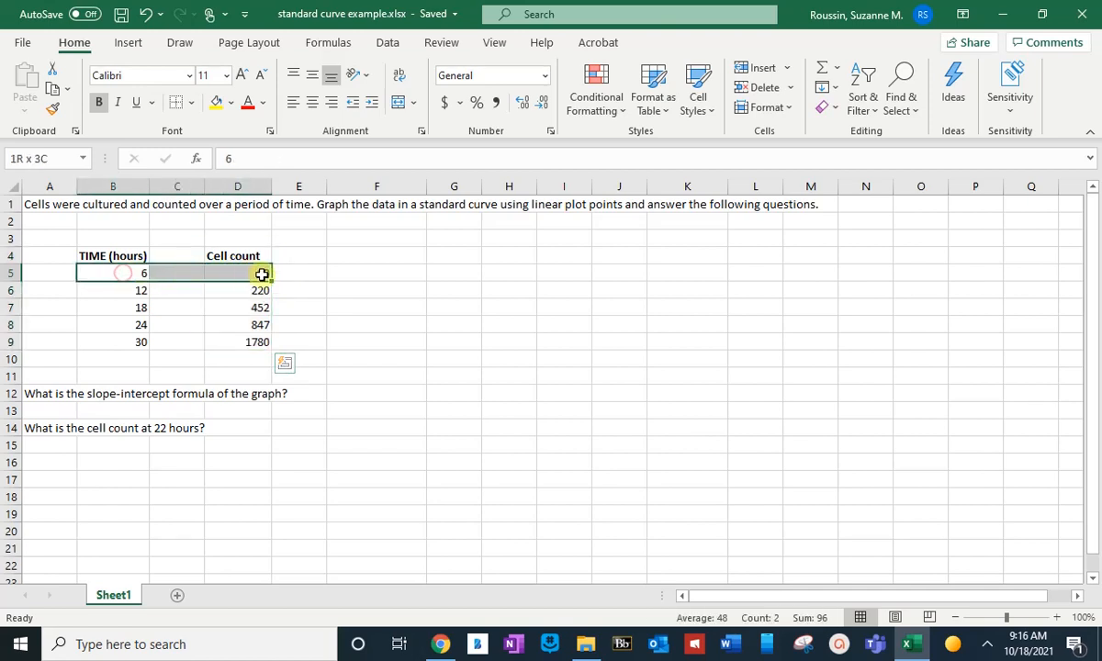
pyautogui.moveTo(116, 290); pyautogui.dragTo(248, 290)
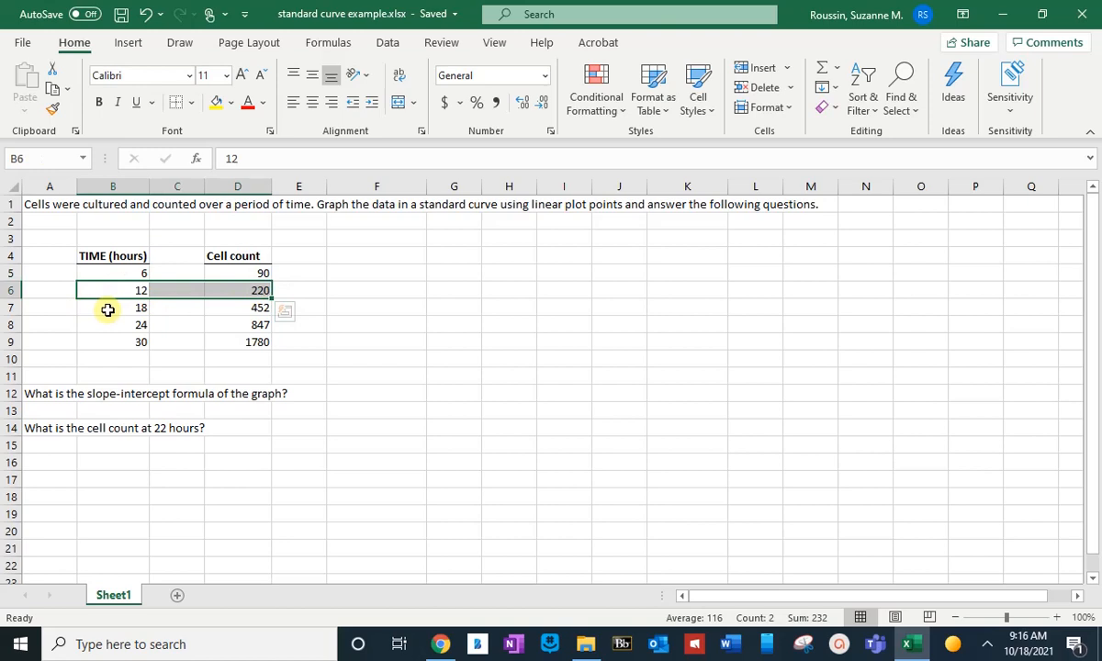
pyautogui.moveTo(106, 310); pyautogui.dragTo(234, 308)
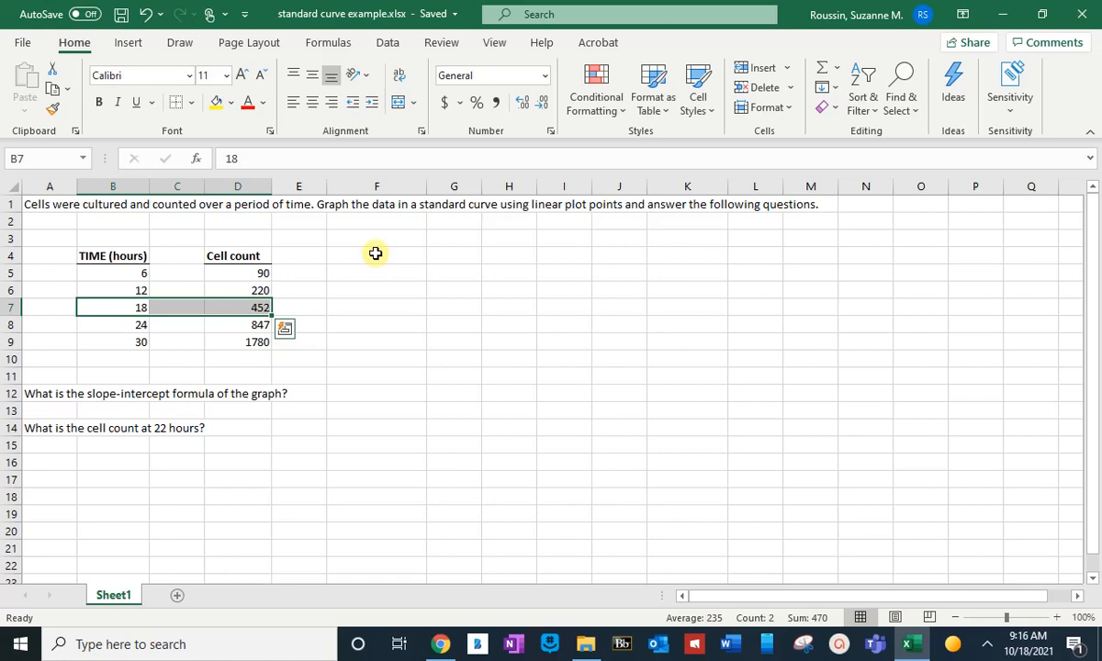
pyautogui.click(373, 258)
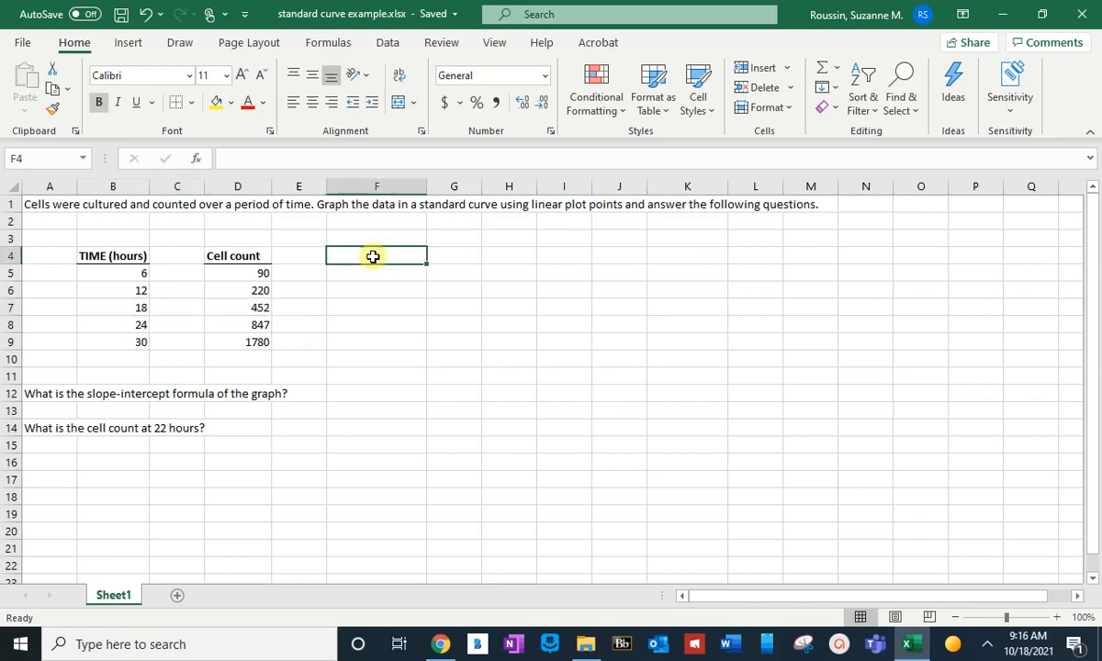
pyautogui.click(240, 256)
pyautogui.moveTo(241, 257); pyautogui.dragTo(241, 342)
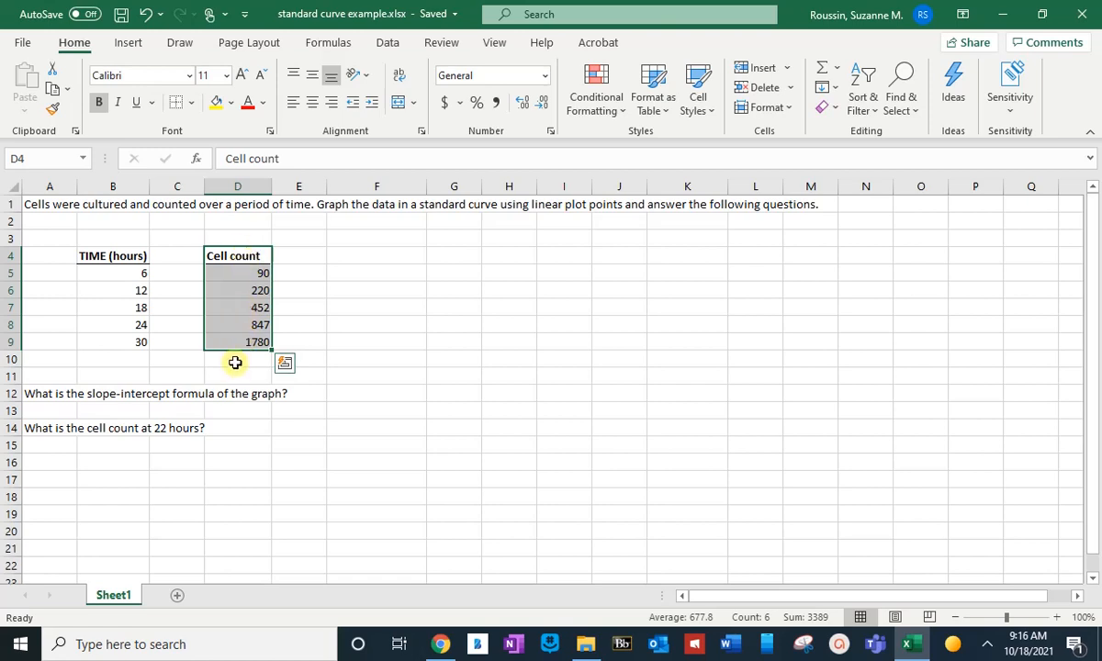
pyautogui.click(99, 257)
pyautogui.moveTo(99, 257); pyautogui.dragTo(101, 340)
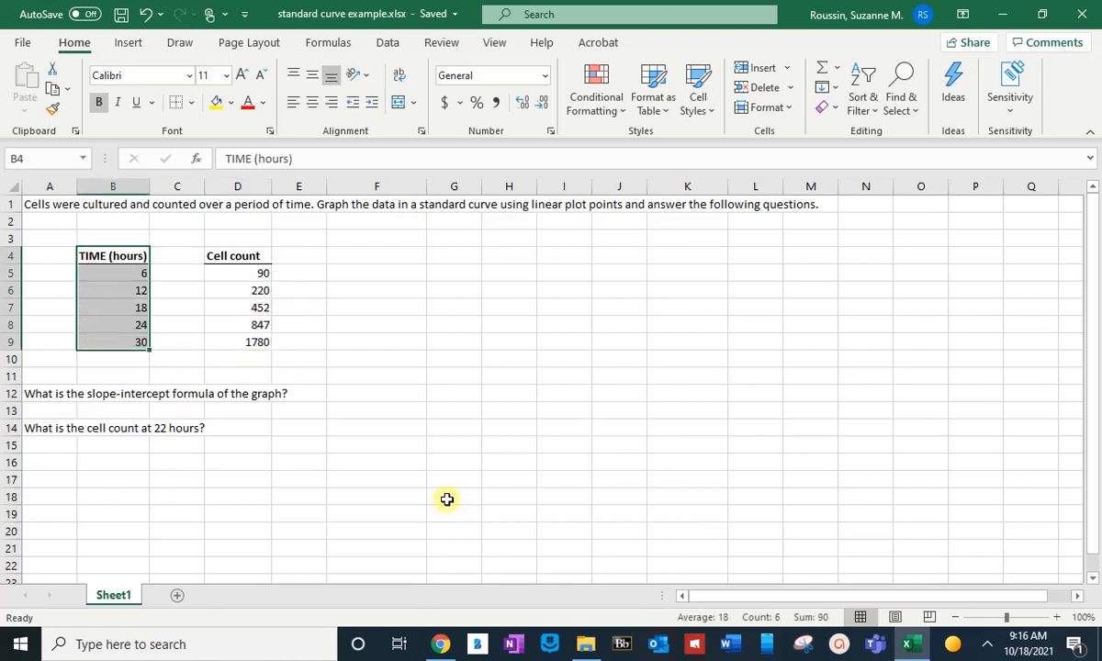
pyautogui.moveTo(446, 499); pyautogui.dragTo(924, 502)
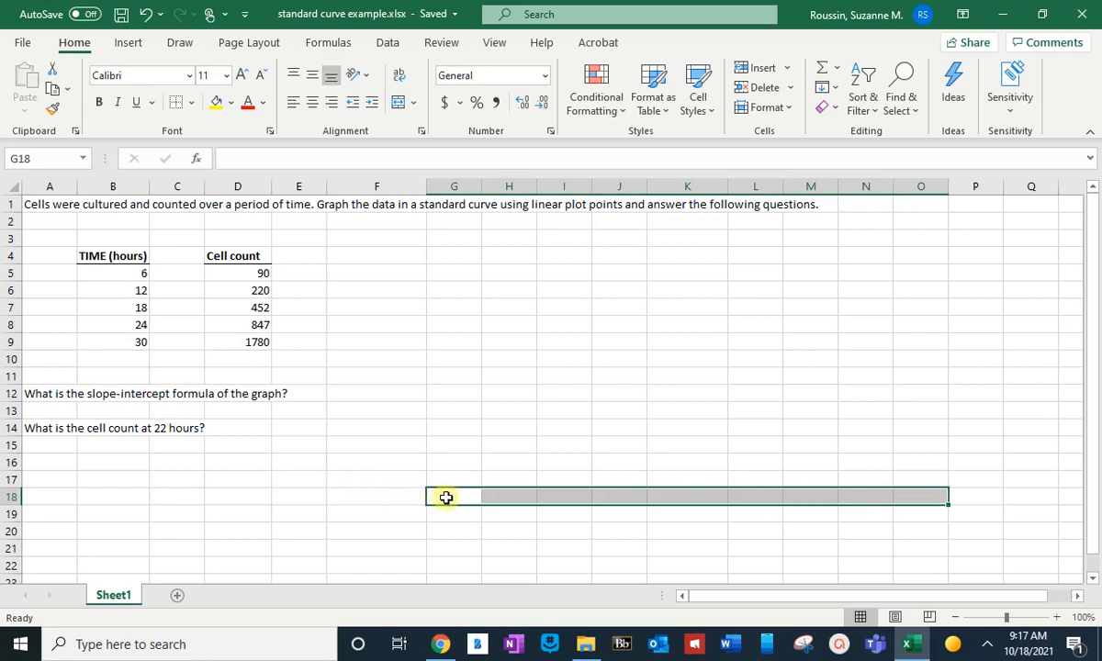
pyautogui.moveTo(456, 520); pyautogui.dragTo(460, 245)
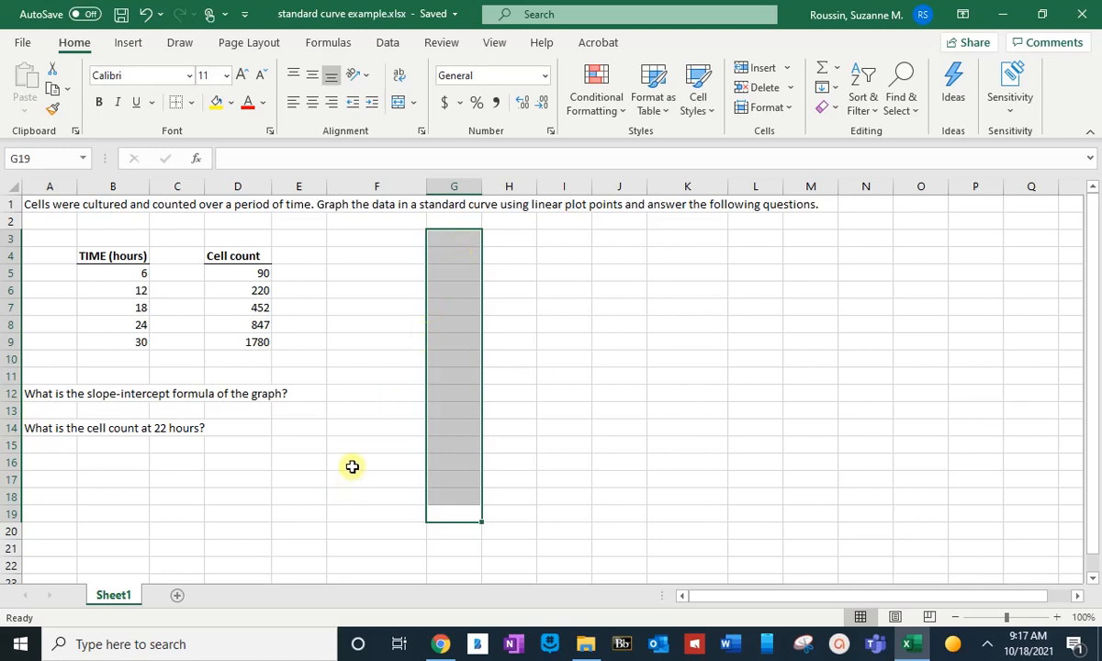
# Label the time column "X-values" in cell B3
pyautogui.click(117, 238)
pyautogui.write('X')
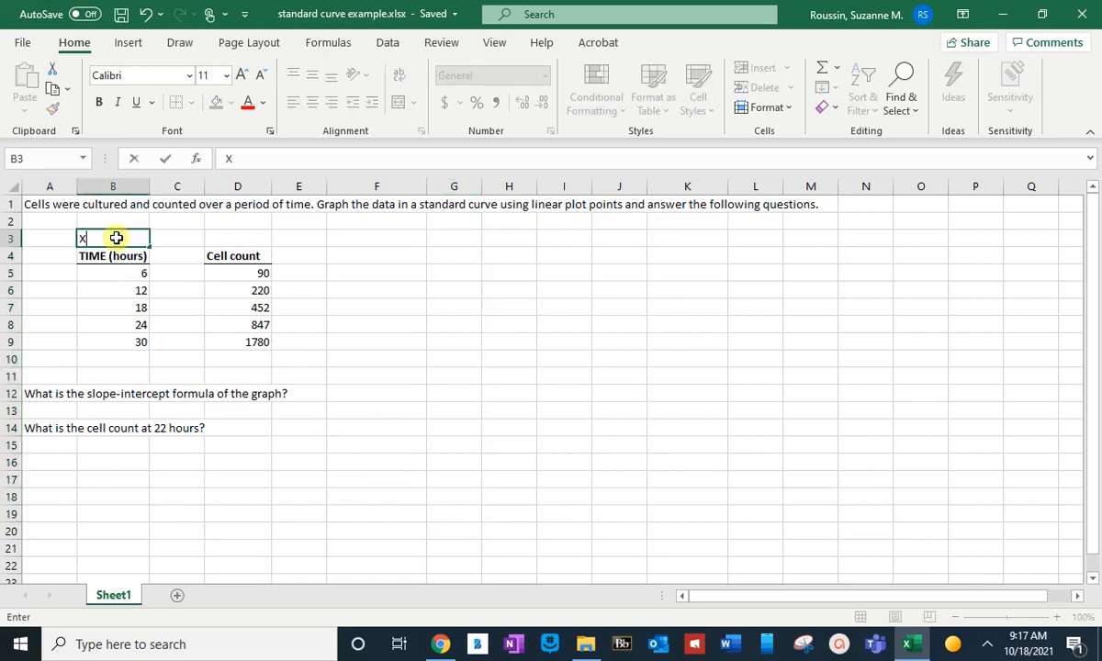
pyautogui.write('-values')
pyautogui.press('Tab')
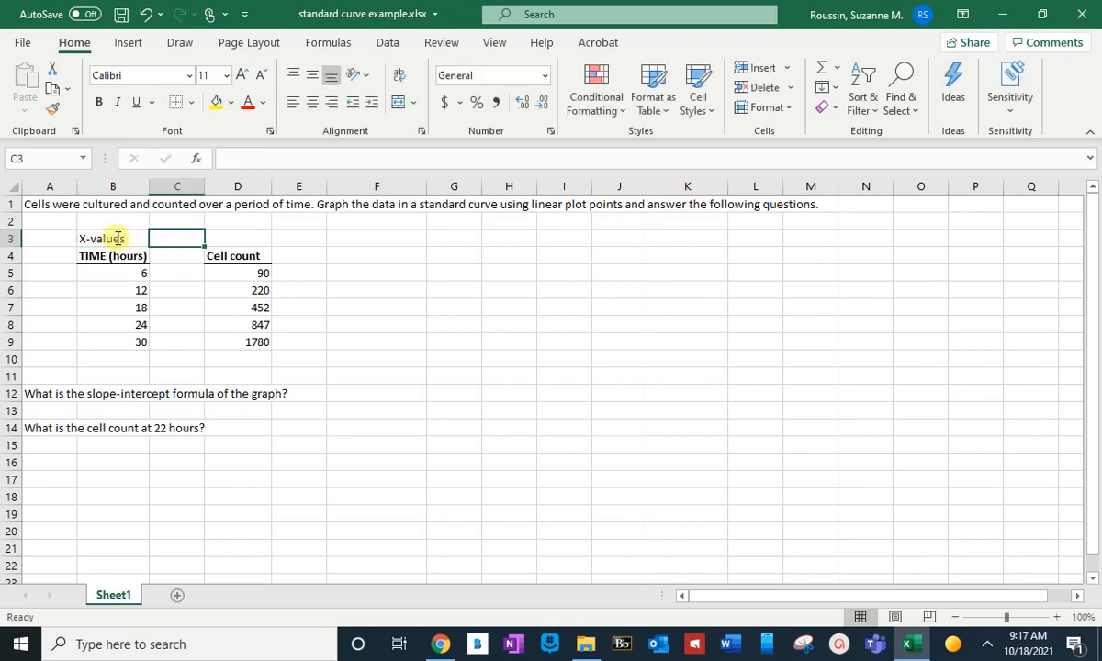
# Enter the headings "Y-values" in cell F3 and "LOG count" in cell F4
pyautogui.click(367, 237)
pyautogui.write('Y')
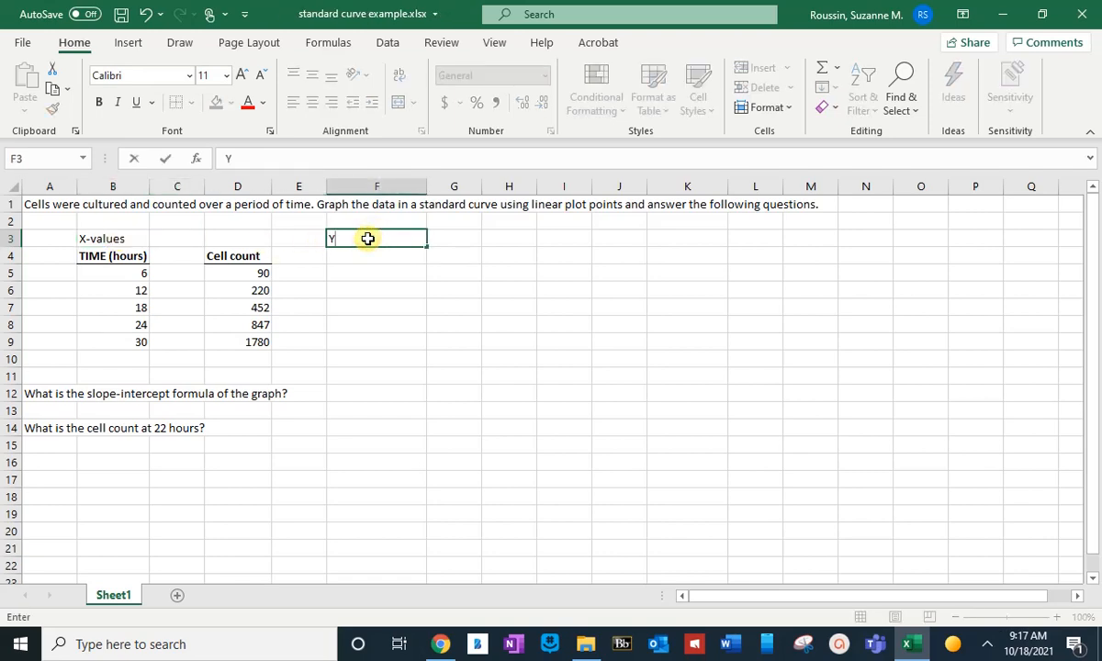
pyautogui.write('-values')
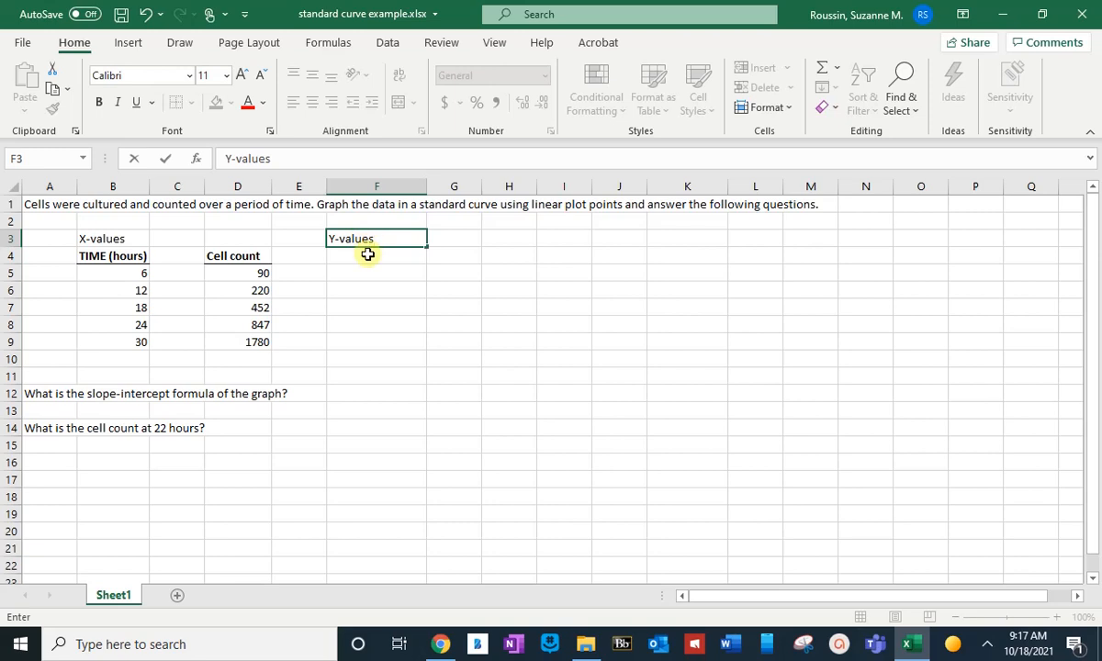
pyautogui.click(368, 254)
pyautogui.write('LO')
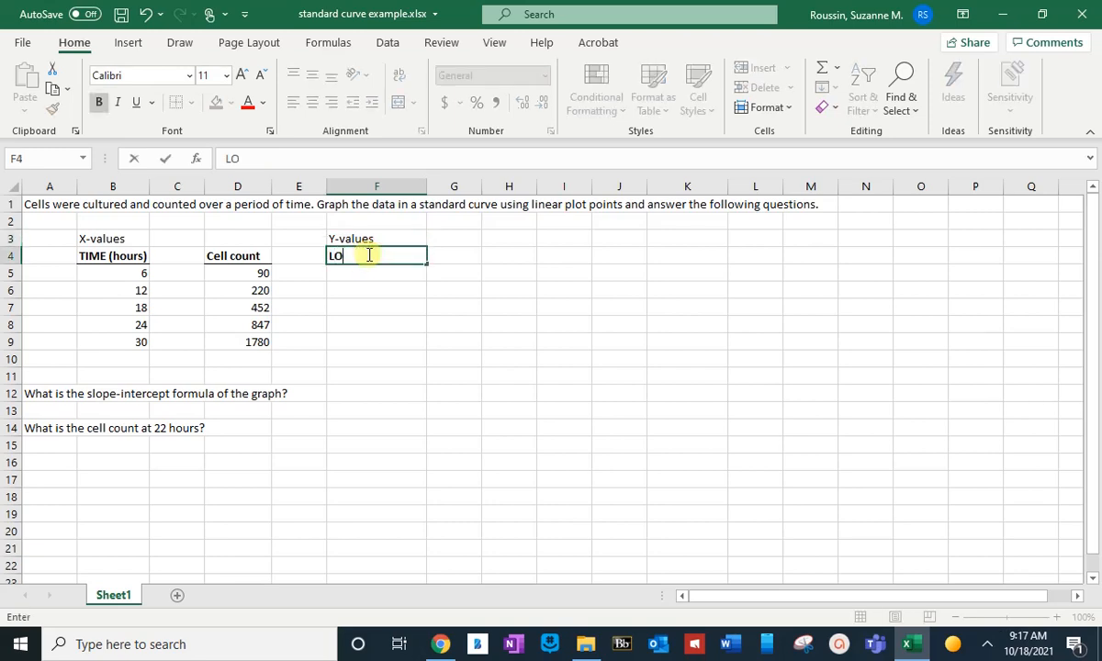
pyautogui.write('G count')
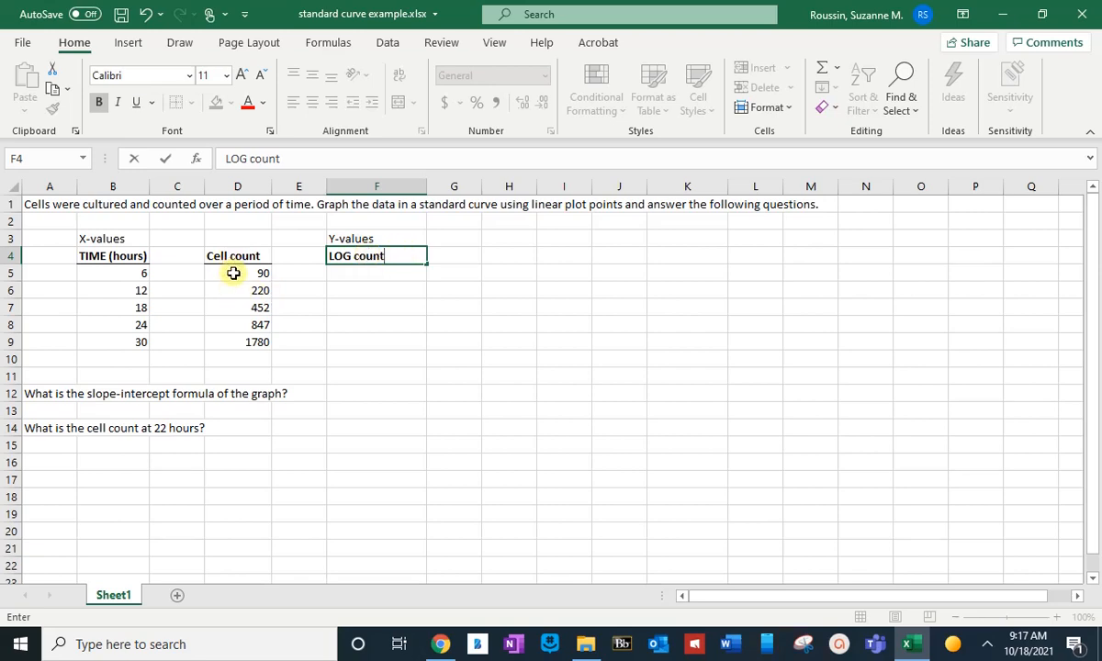
pyautogui.moveTo(233, 273); pyautogui.dragTo(238, 336)
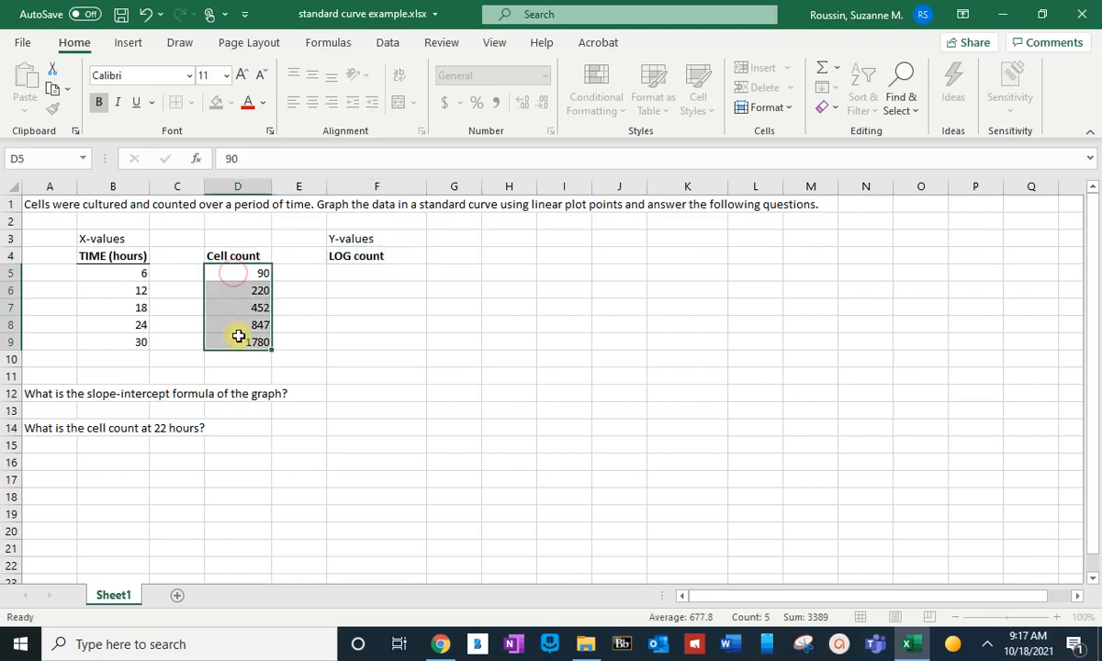
# Add a bottom border under the LOG count heading in cell F4
pyautogui.click(398, 254)
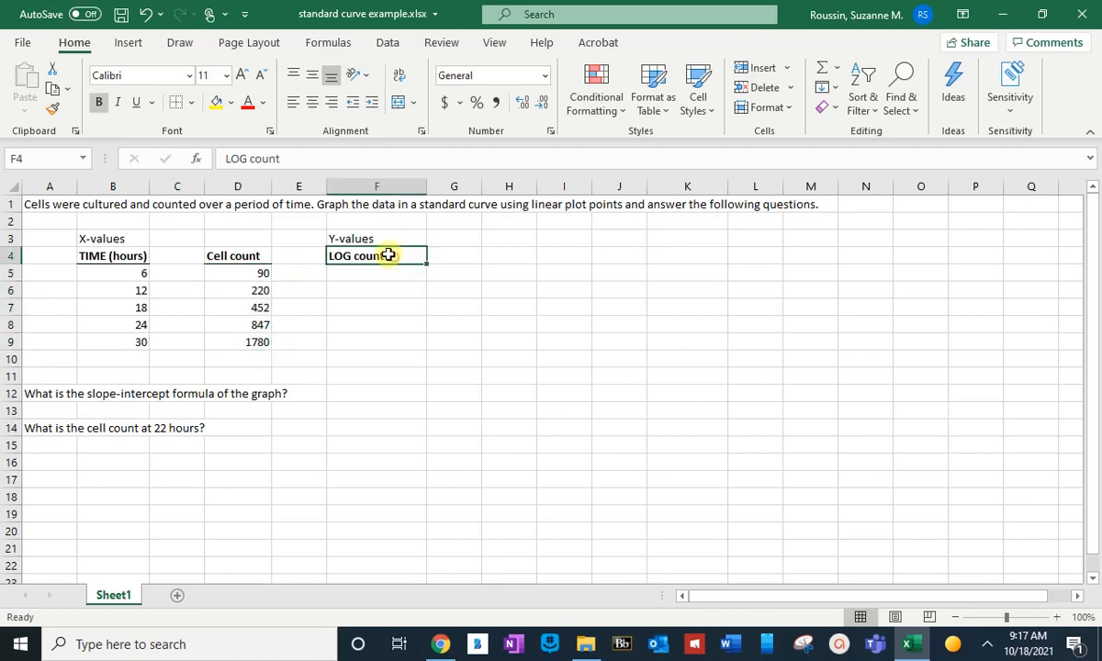
pyautogui.click(193, 103)
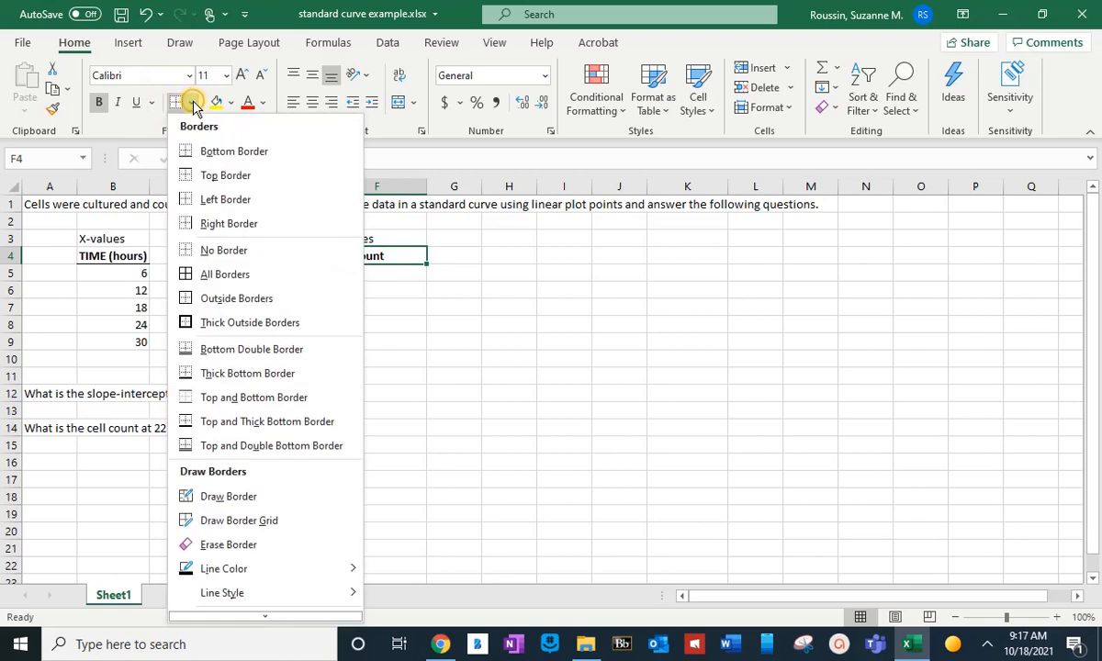
pyautogui.click(197, 154)
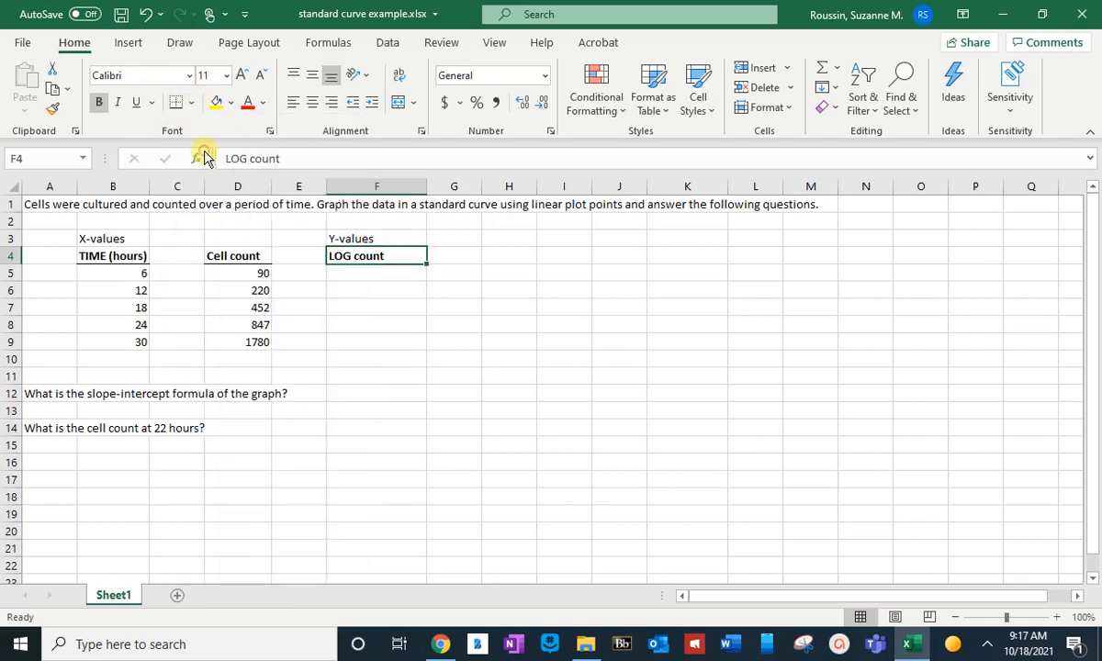
pyautogui.click(386, 327)
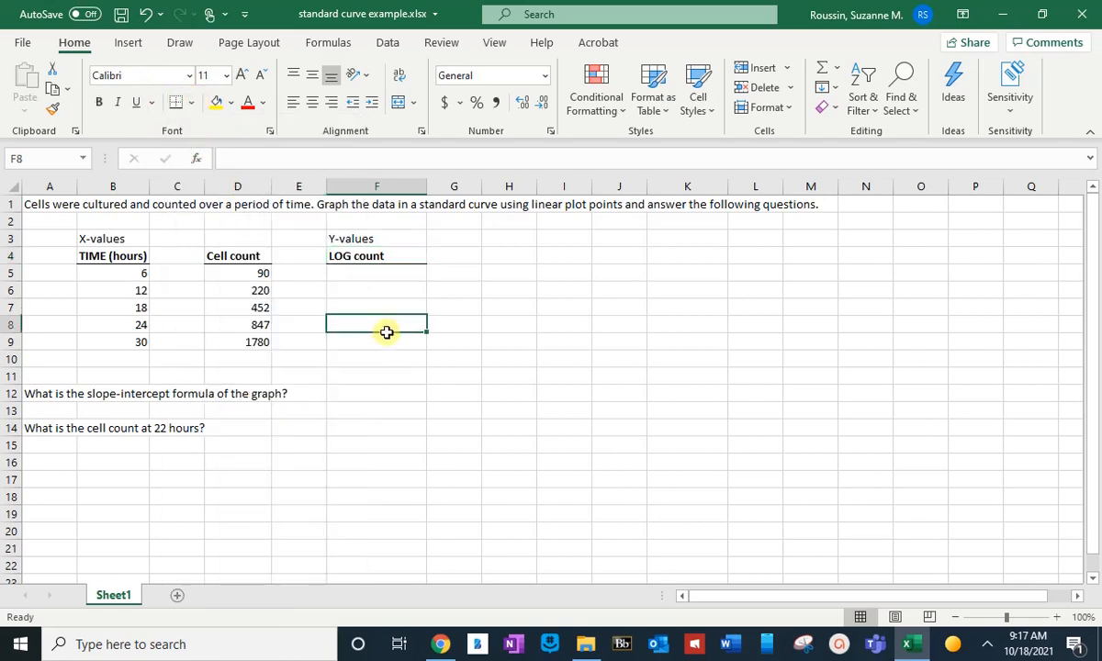
# Begin a formula in cell F5 using the LOG function
pyautogui.click(399, 275)
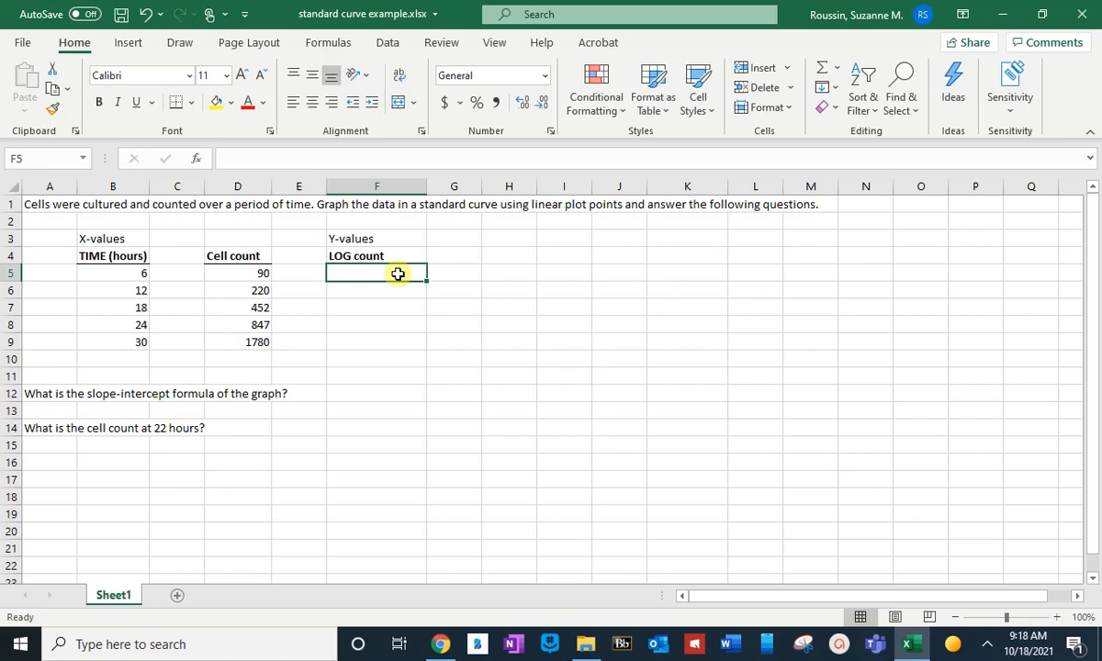
pyautogui.click(340, 158)
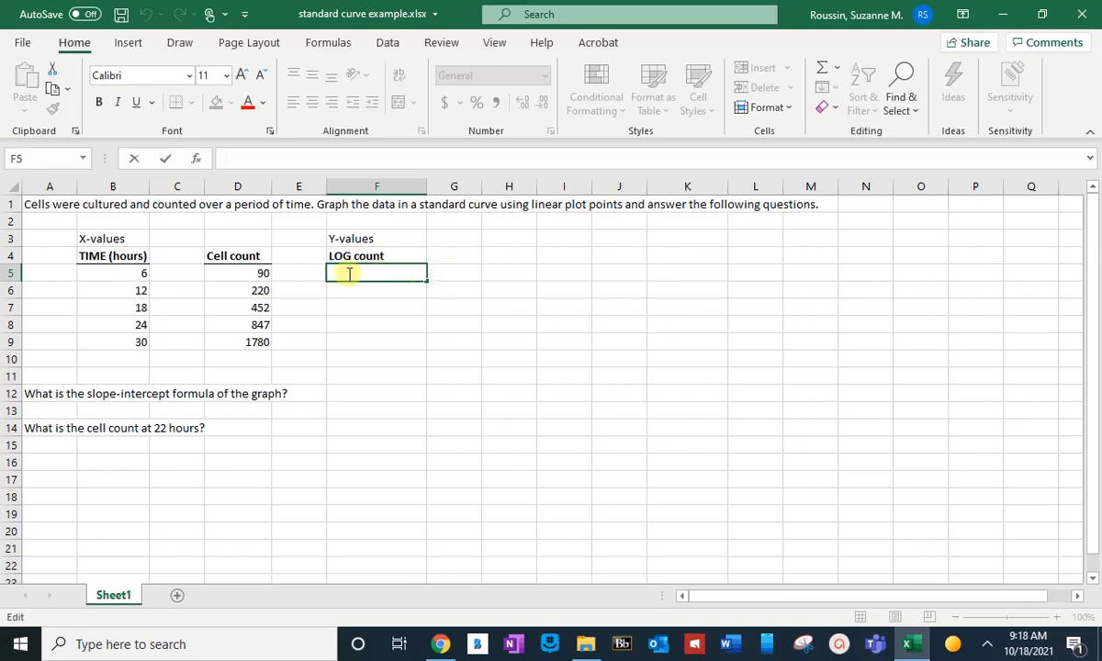
pyautogui.click(332, 156)
pyautogui.click(299, 155)
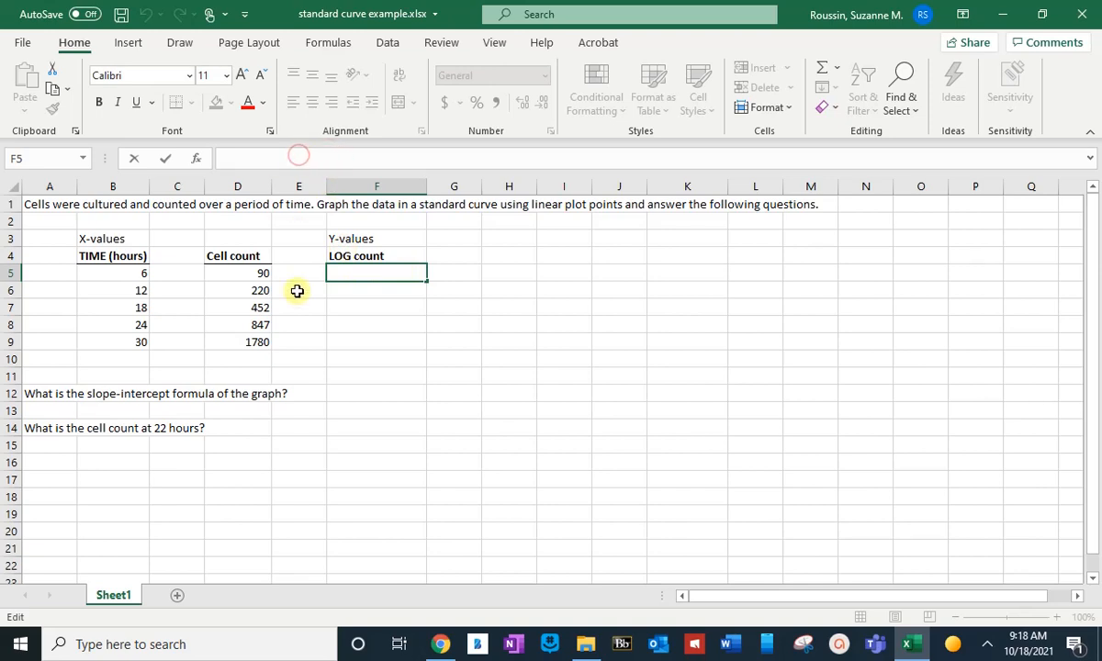
pyautogui.write('=')
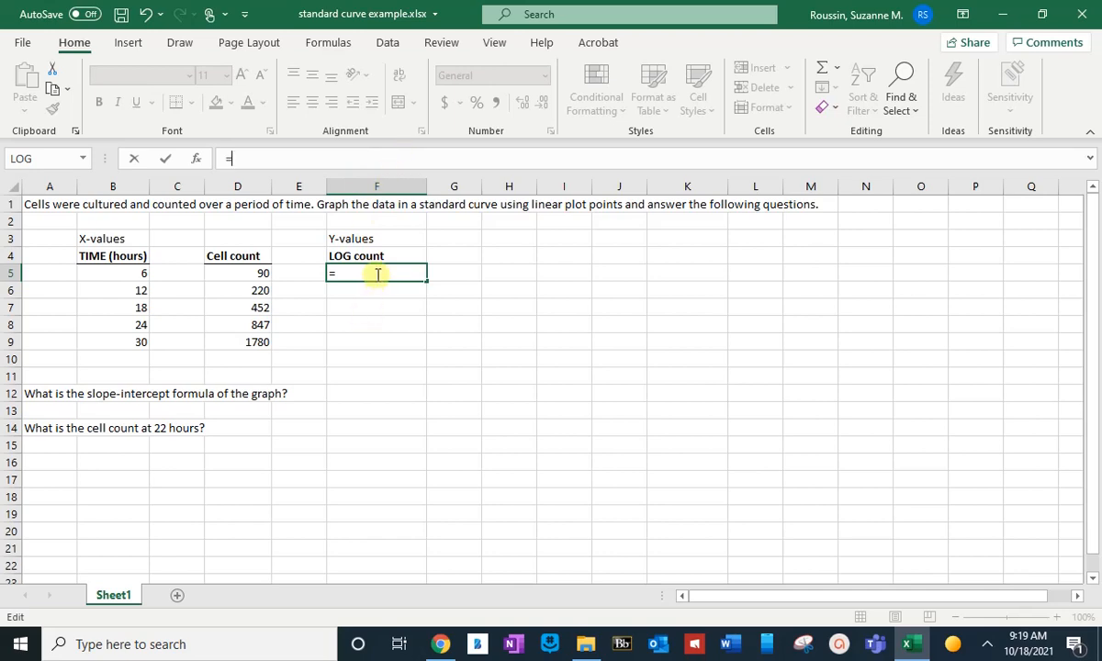
pyautogui.click(360, 159)
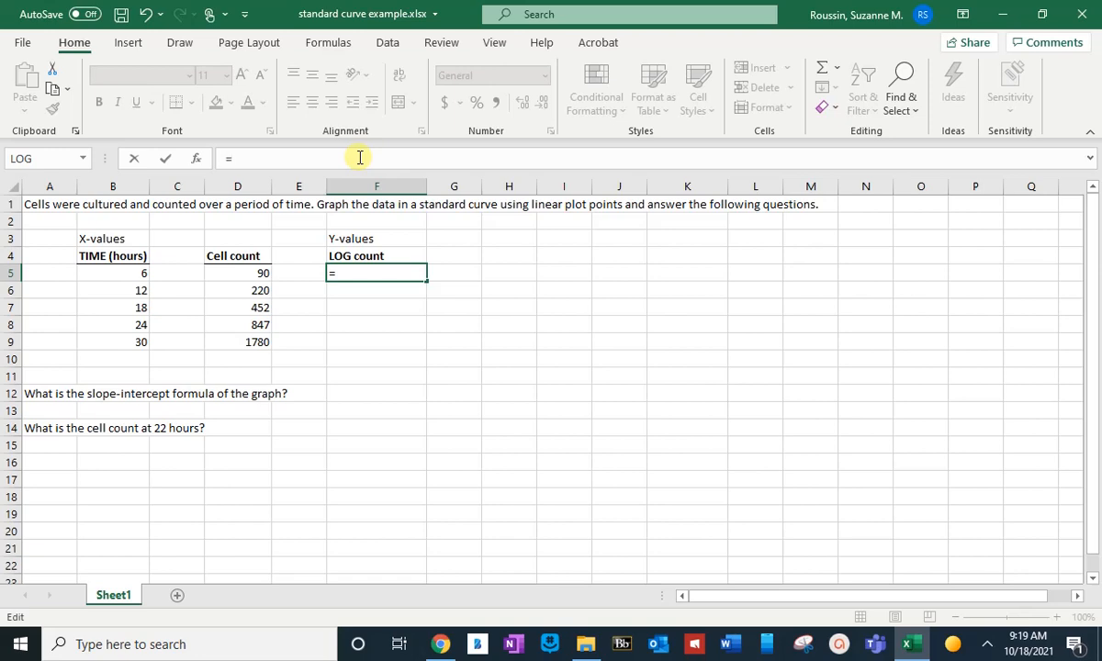
pyautogui.write('l')
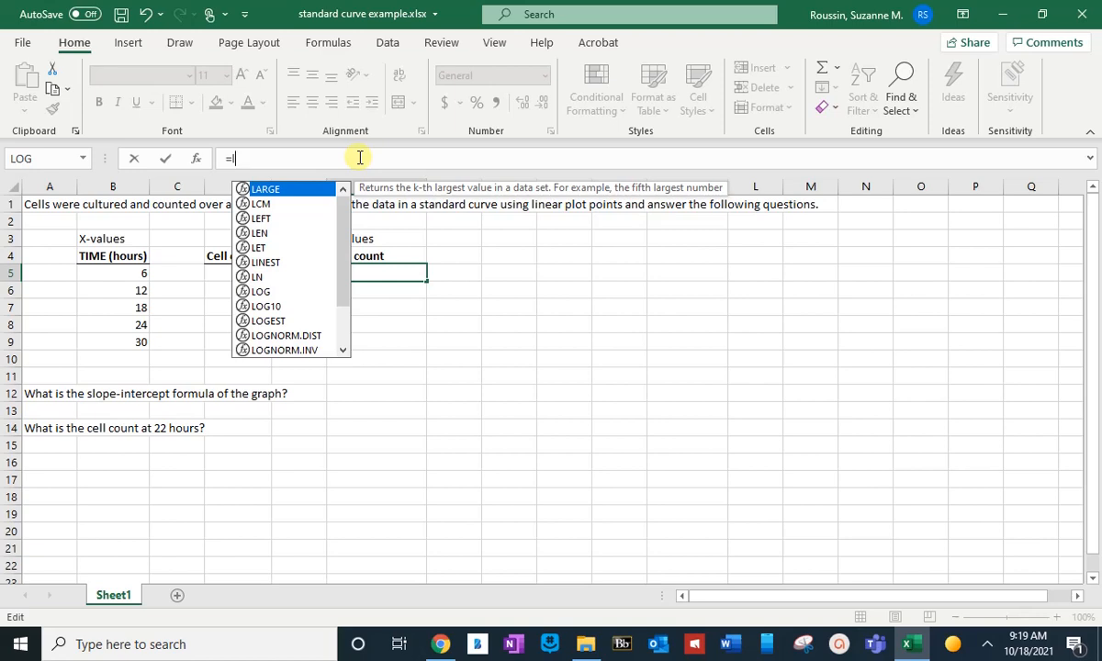
pyautogui.click(261, 292)
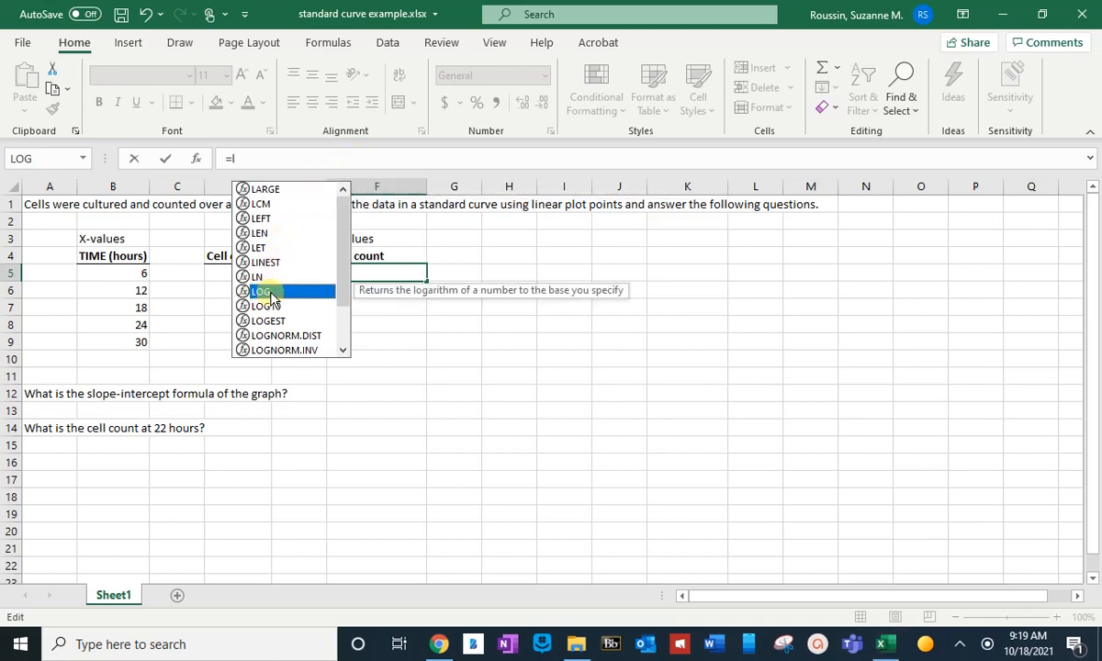
pyautogui.doubleClick(264, 292)
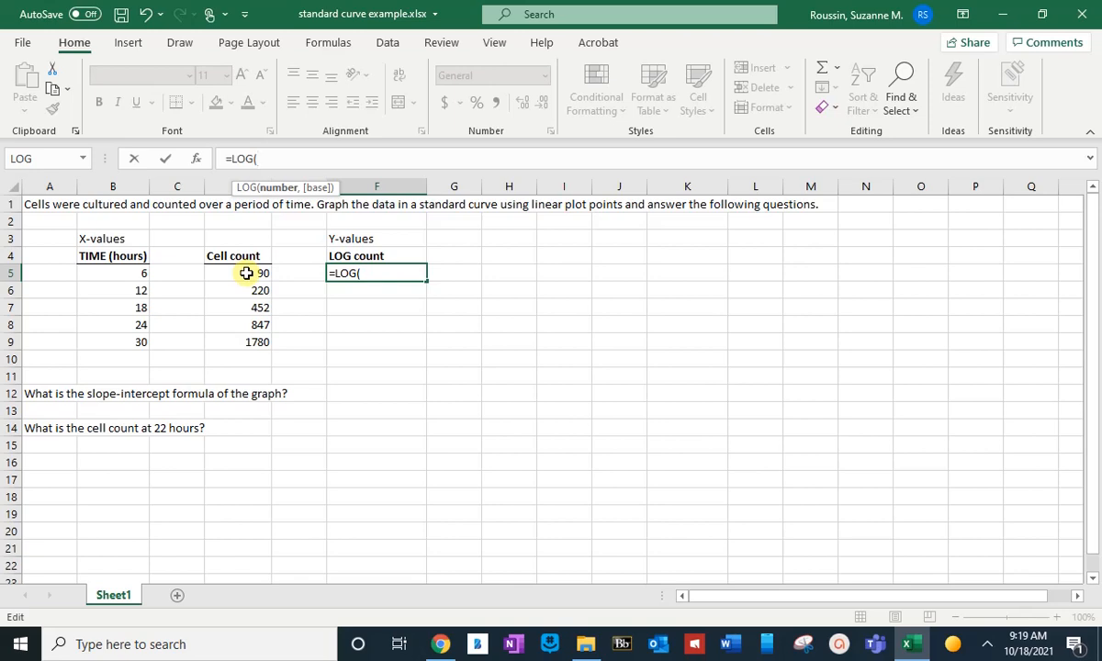
# Complete the F5 formula as =LOG(D5), referencing the first cell count
pyautogui.write('90')
pyautogui.press('BackSpace')
pyautogui.press('BackSpace')
pyautogui.click(245, 273)
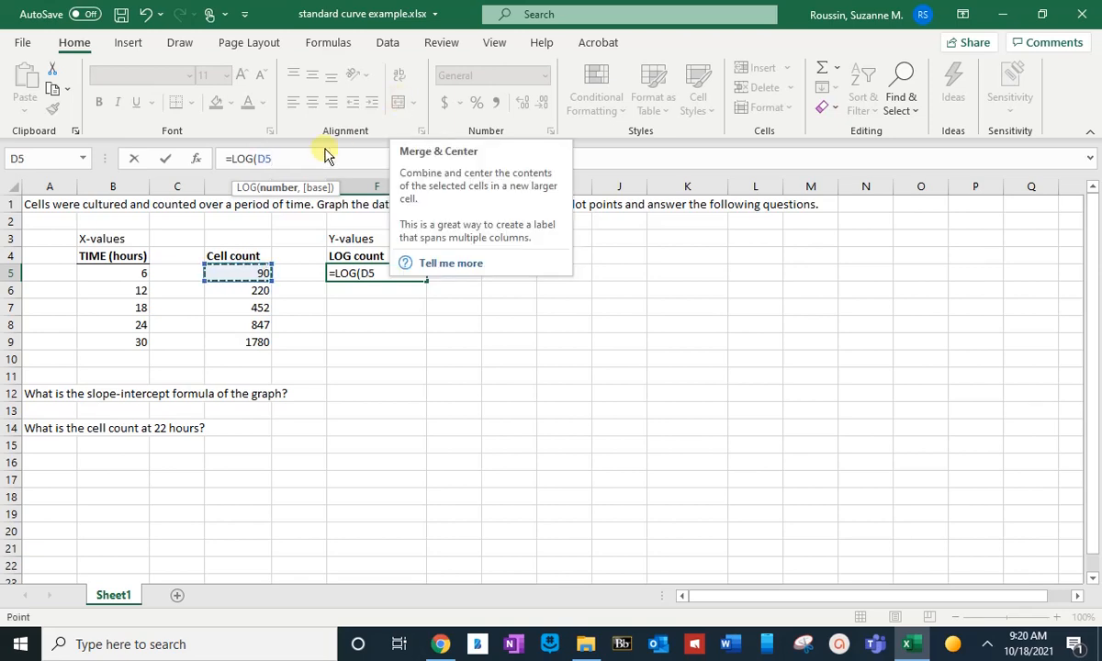
pyautogui.click(367, 159)
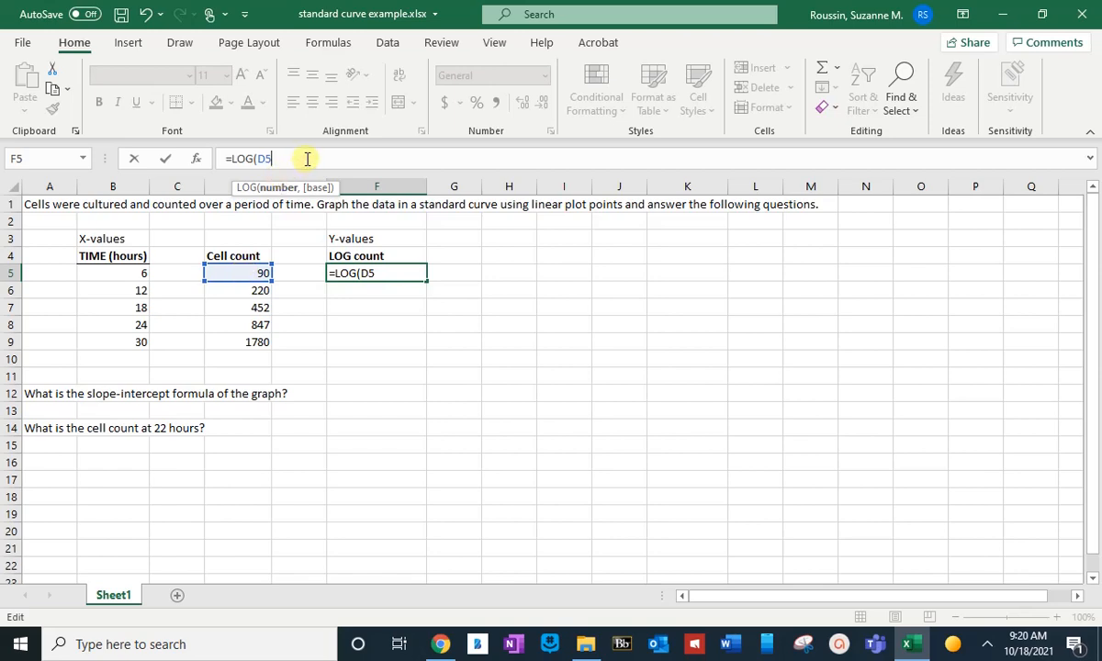
pyautogui.write(')')
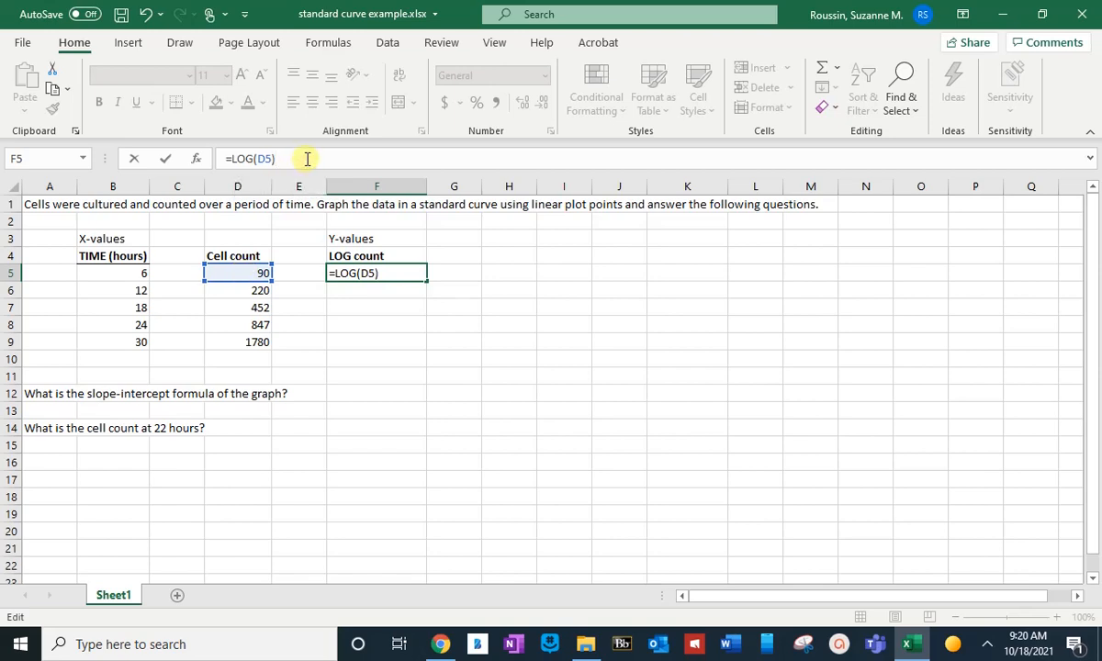
pyautogui.press('Return')
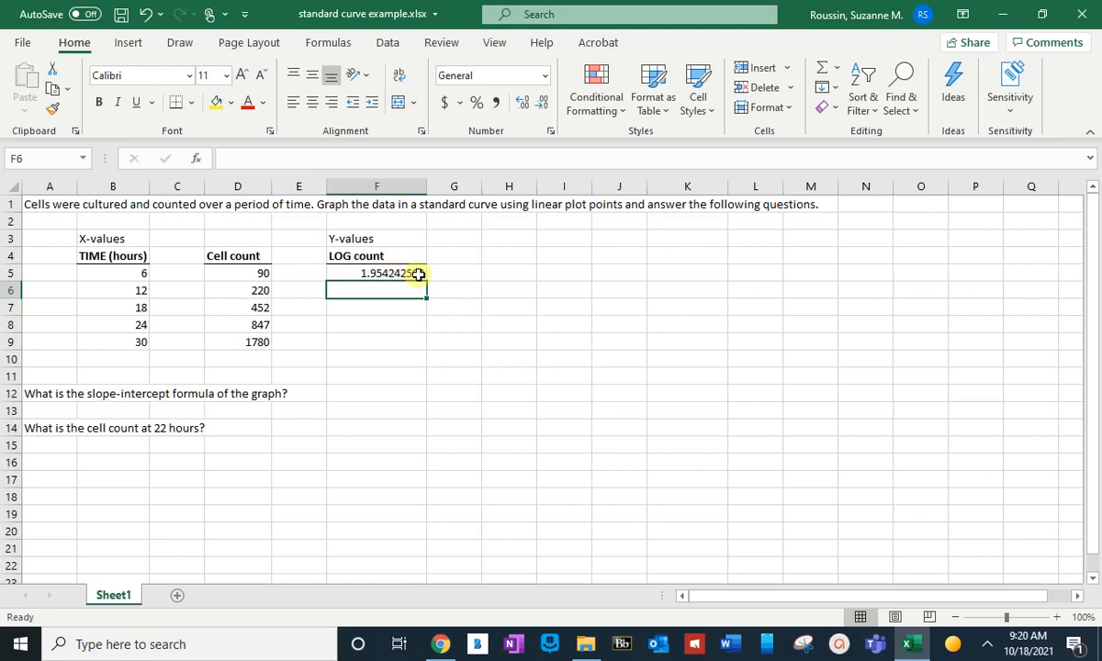
pyautogui.click(340, 272)
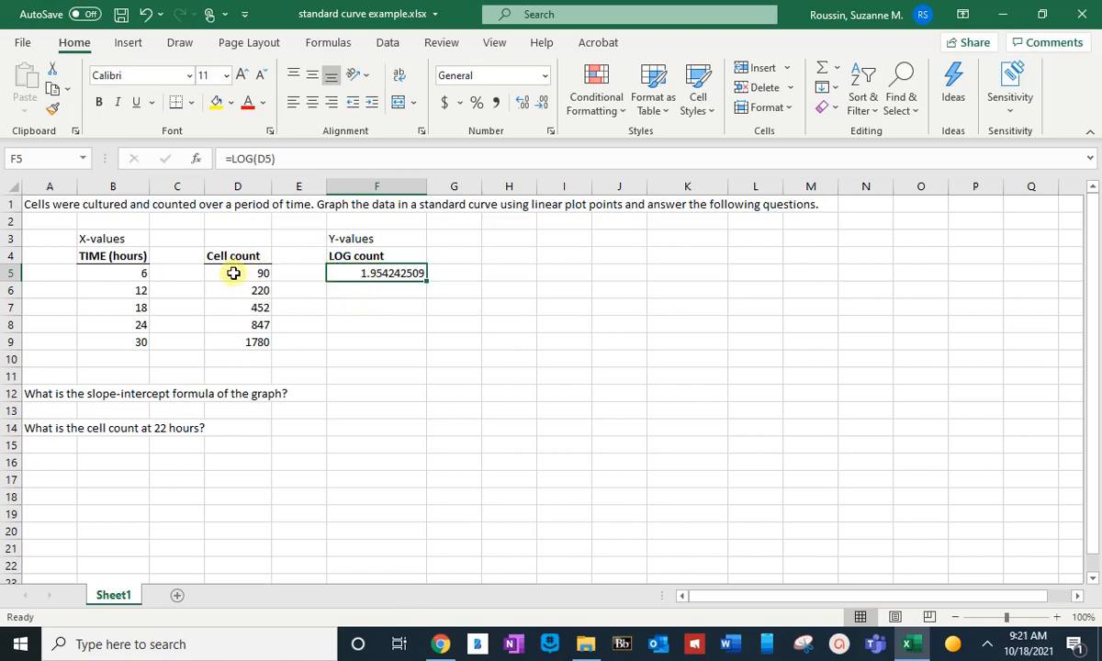
pyautogui.moveTo(233, 272); pyautogui.dragTo(224, 341)
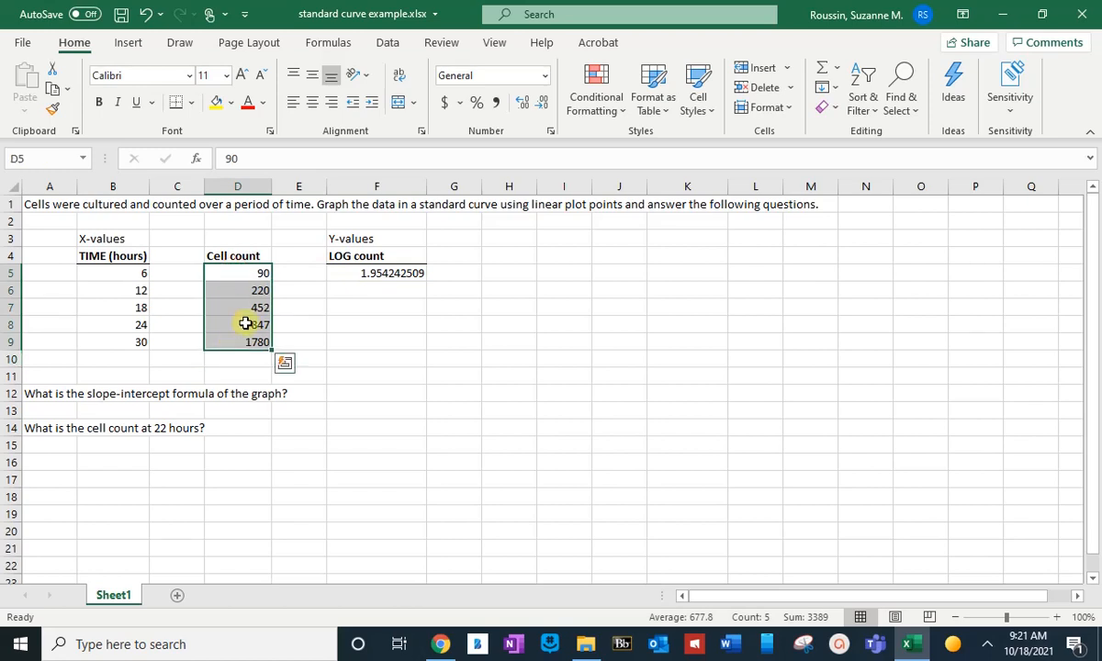
# Fill the LOG formula from cell F5 down through F9
pyautogui.click(391, 291)
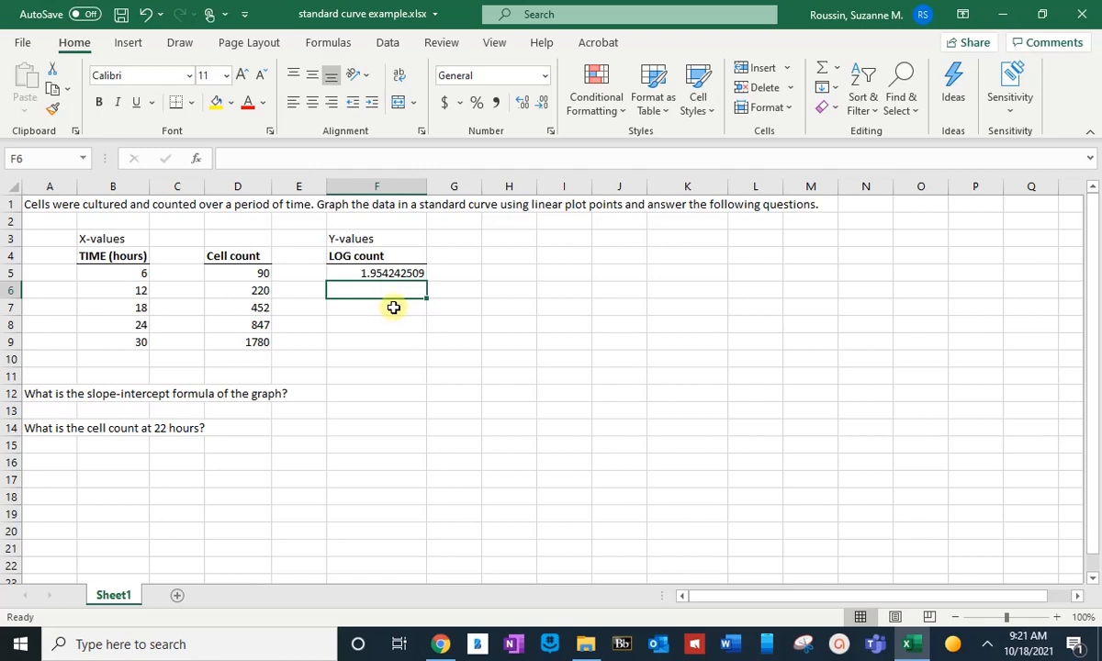
pyautogui.click(393, 308)
pyautogui.click(391, 324)
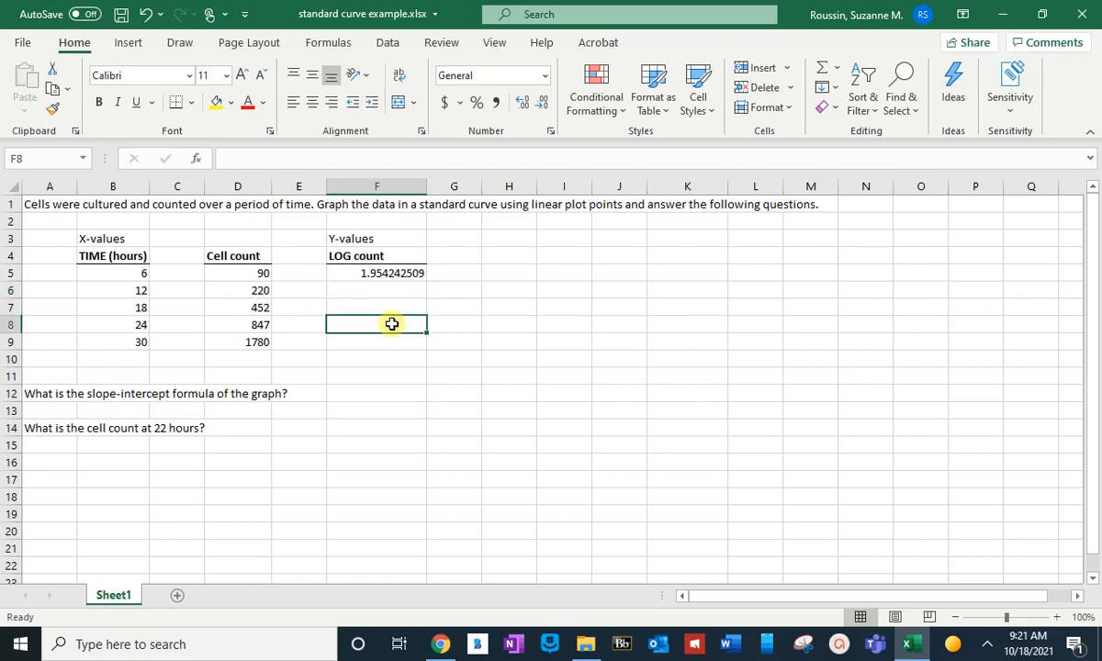
pyautogui.click(391, 338)
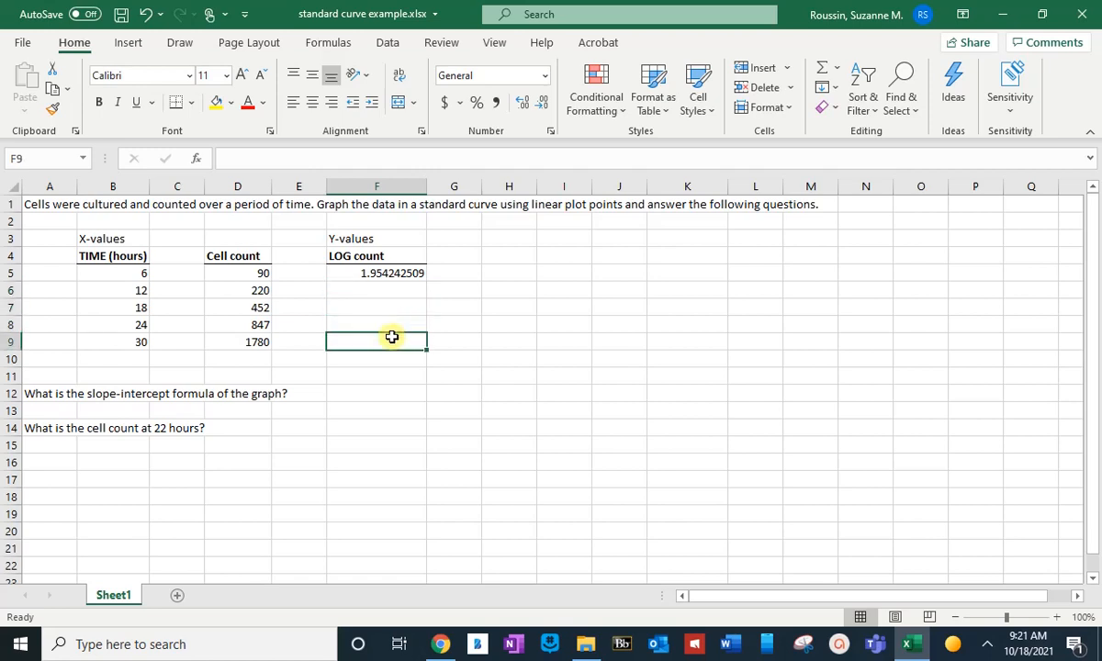
pyautogui.click(414, 274)
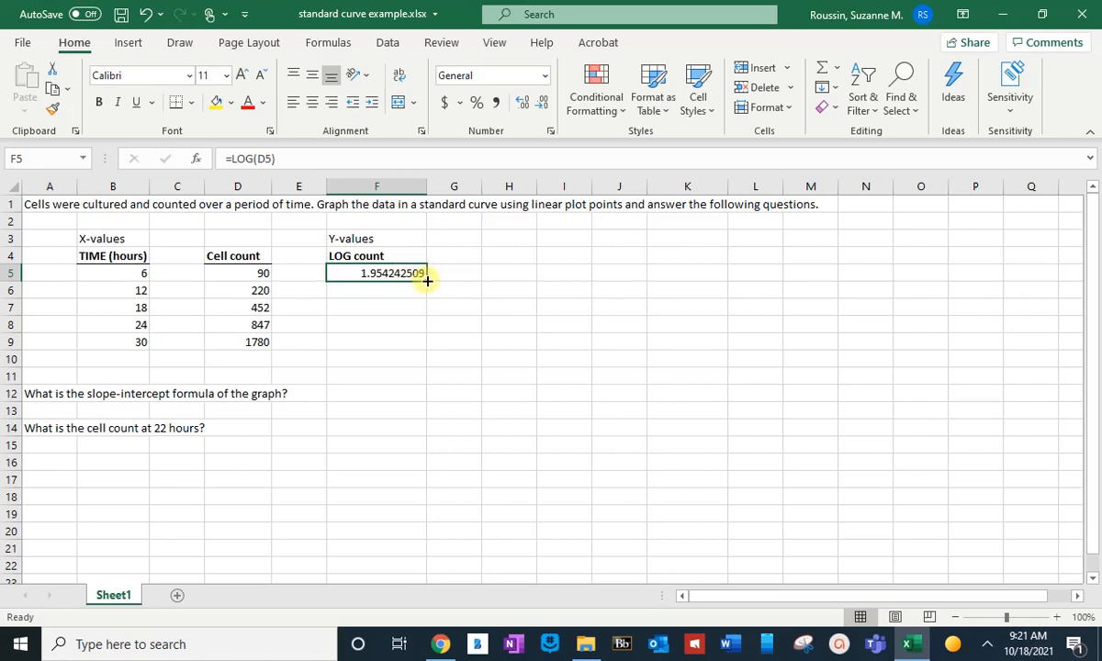
pyautogui.moveTo(426, 280); pyautogui.dragTo(420, 353)
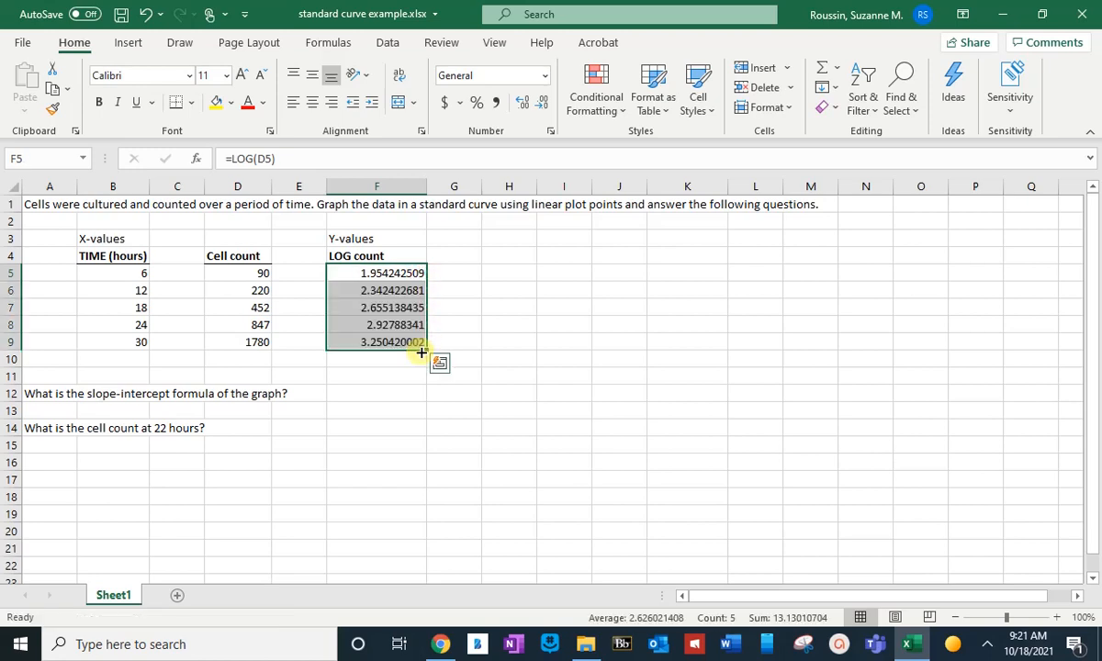
# Examine the filled LOG formulas in F6 through F9 against the cell counts they reference in column D
pyautogui.click(354, 290)
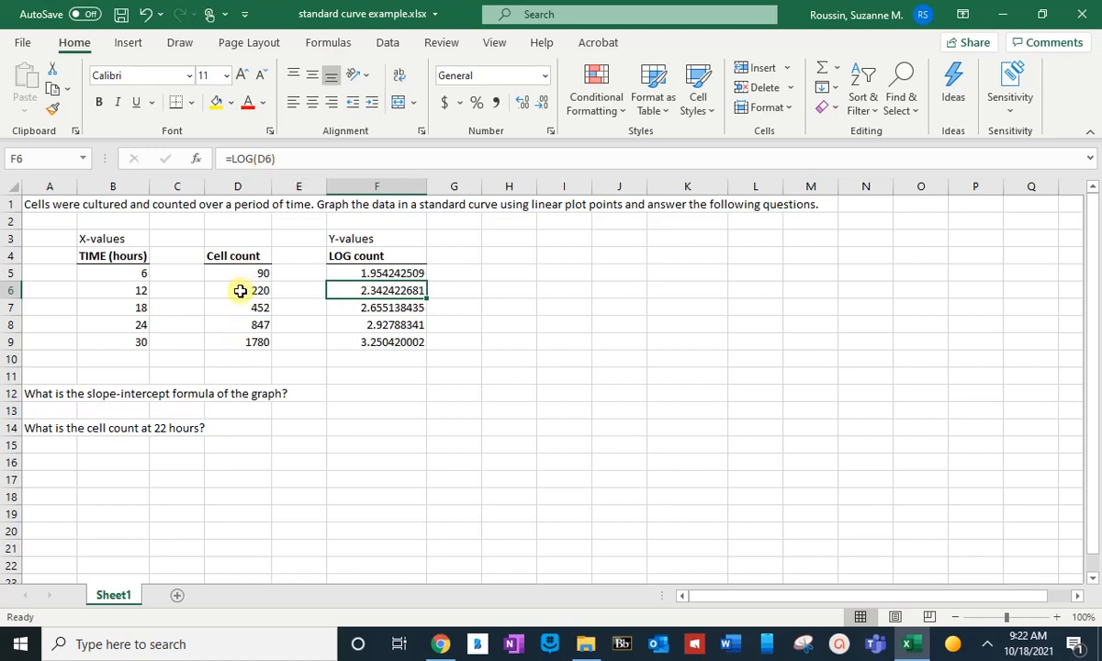
pyautogui.click(239, 291)
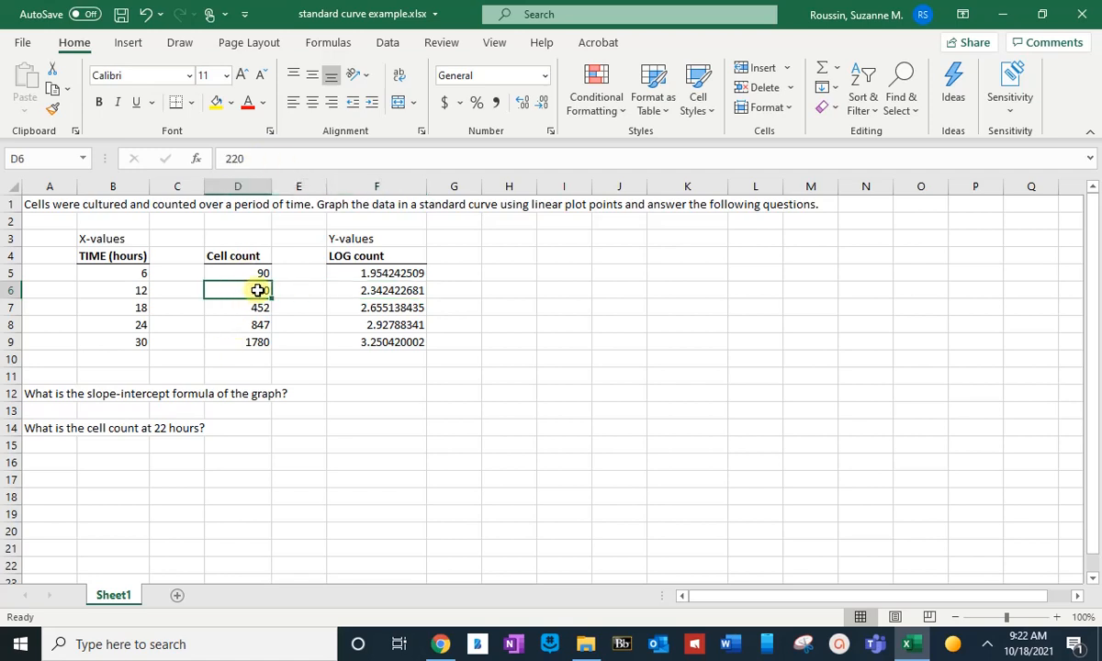
pyautogui.click(366, 292)
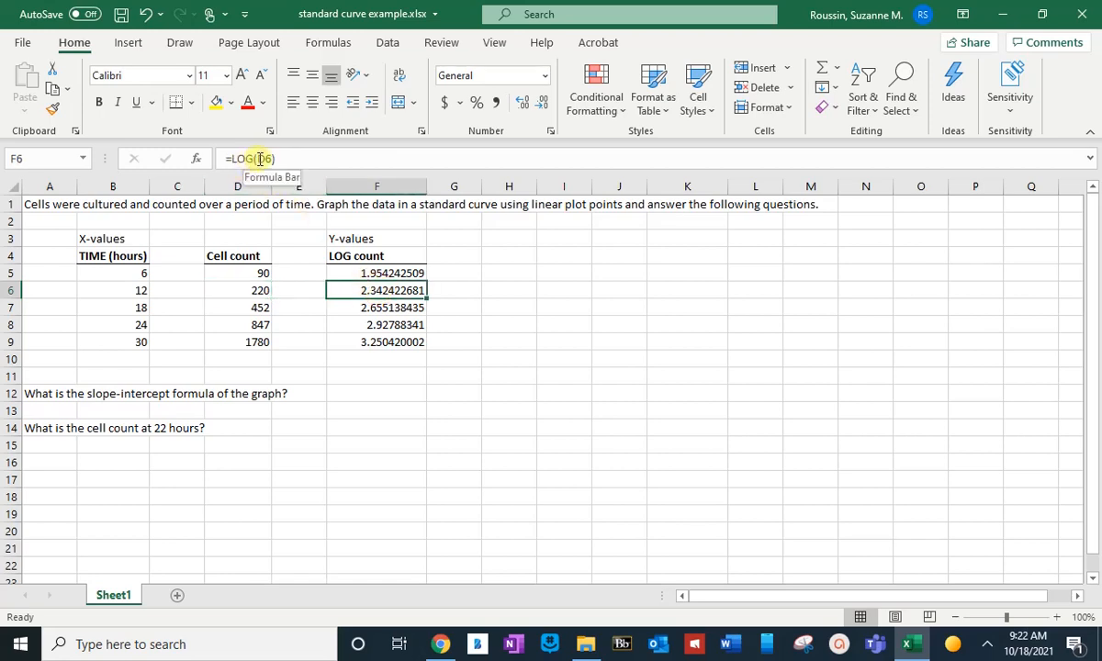
pyautogui.click(407, 309)
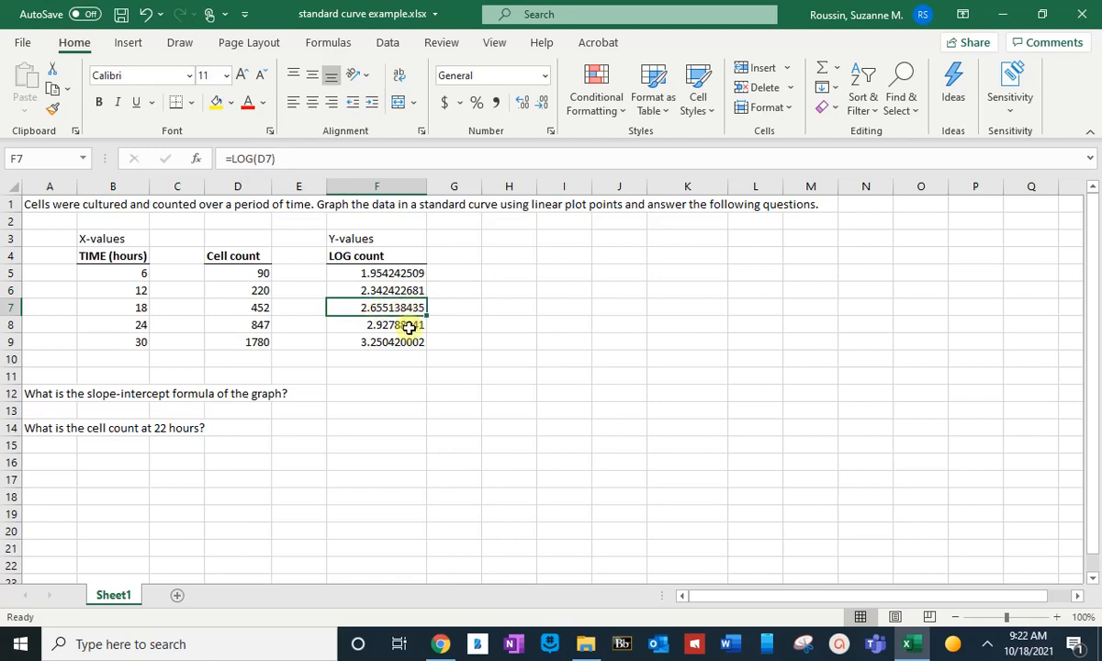
pyautogui.click(408, 327)
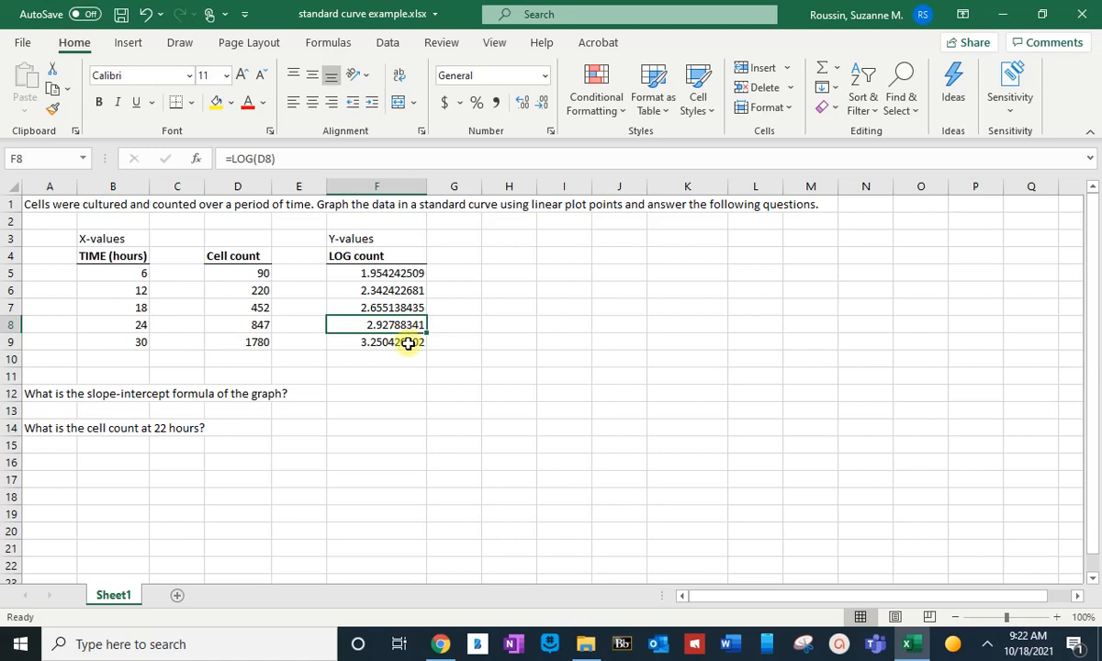
pyautogui.click(408, 342)
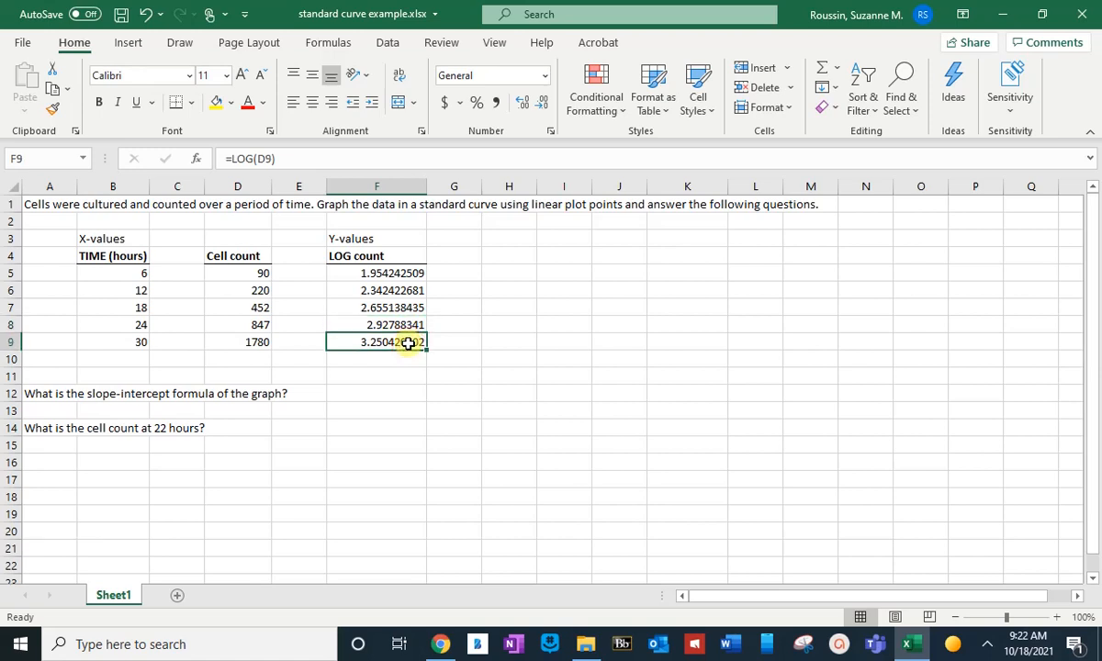
pyautogui.click(235, 274)
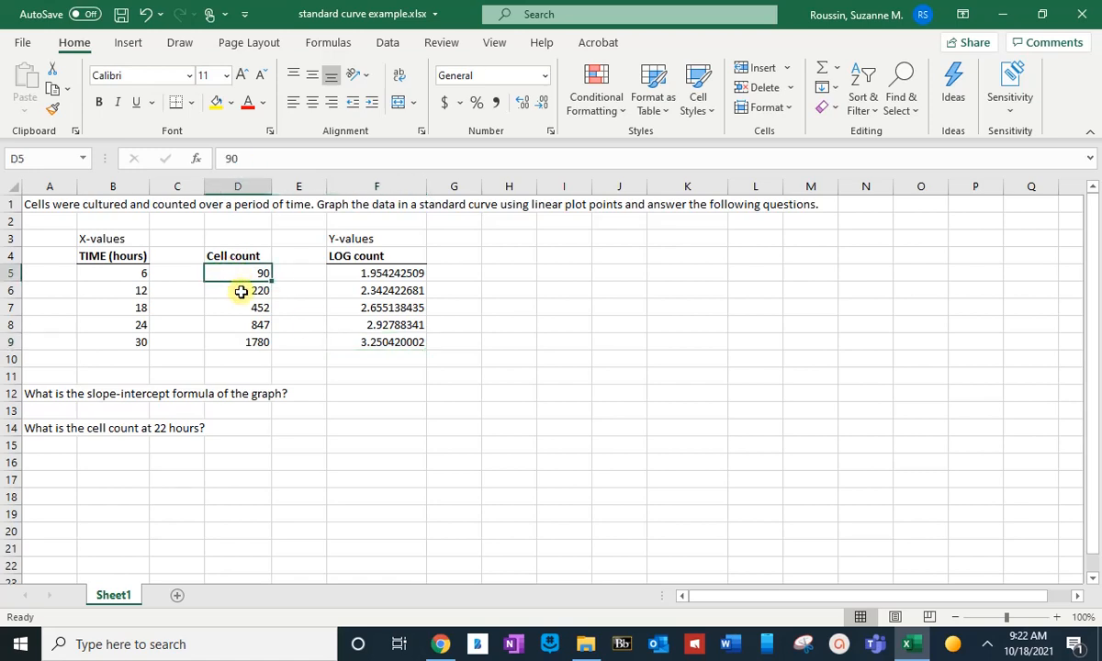
pyautogui.click(240, 290)
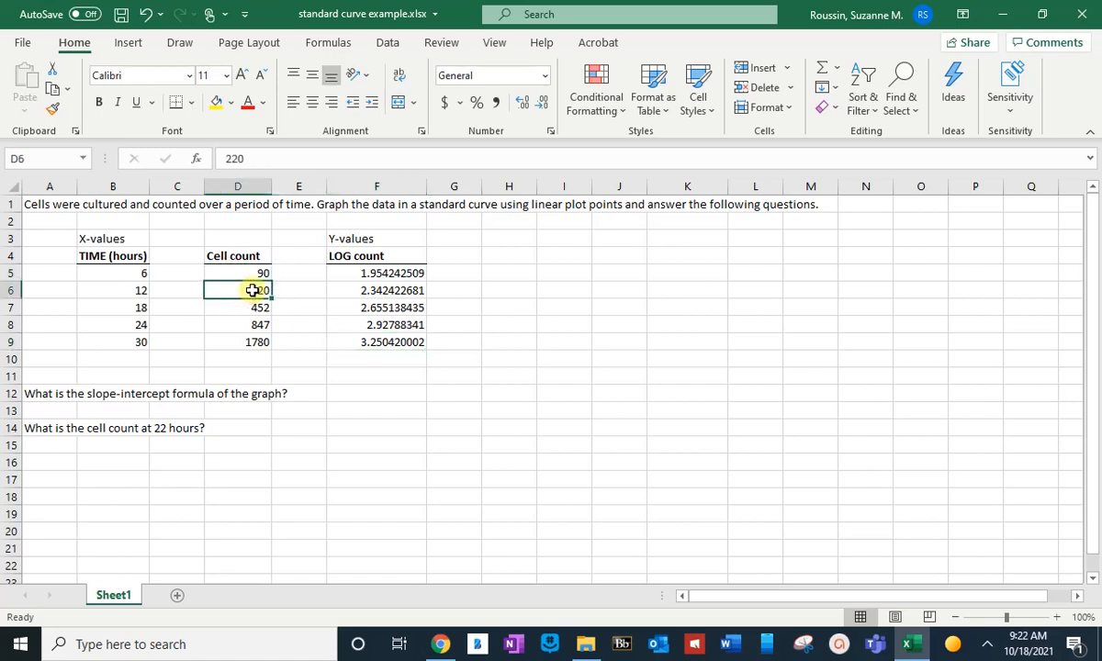
pyautogui.click(248, 309)
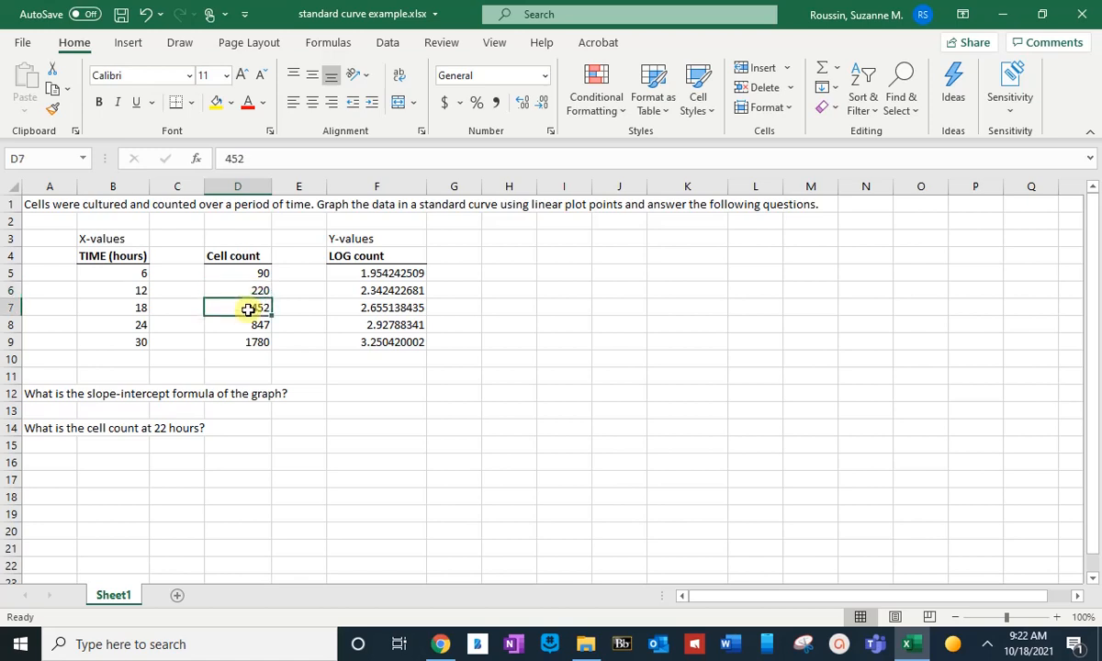
pyautogui.click(249, 325)
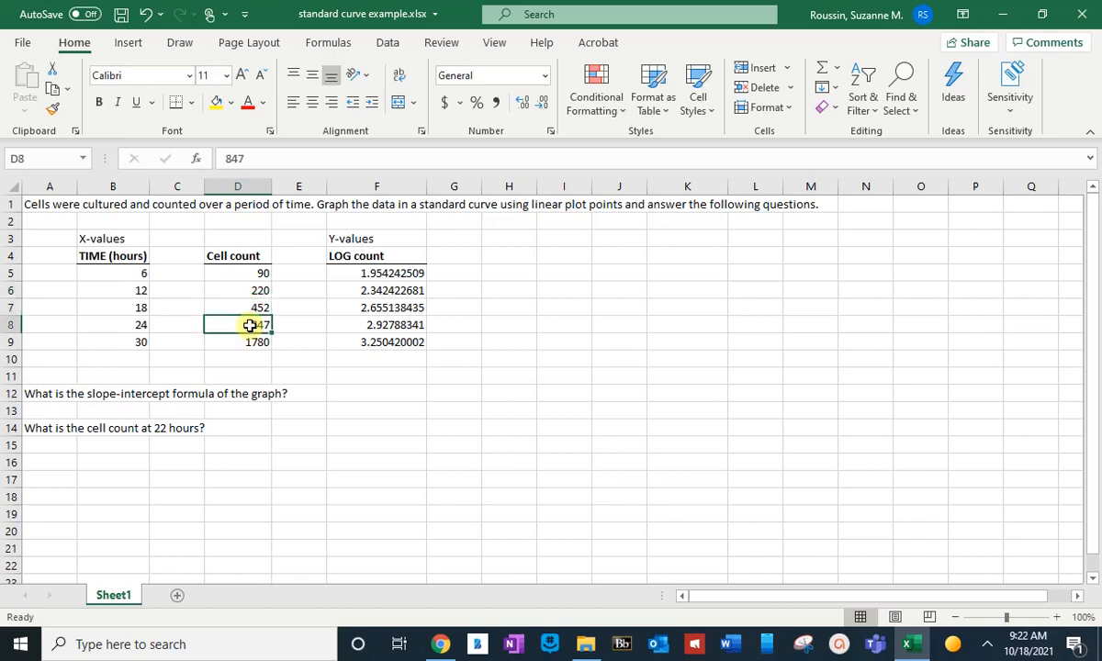
# Repeat the fill of the LOG formula from F5 down through F9
pyautogui.click(397, 273)
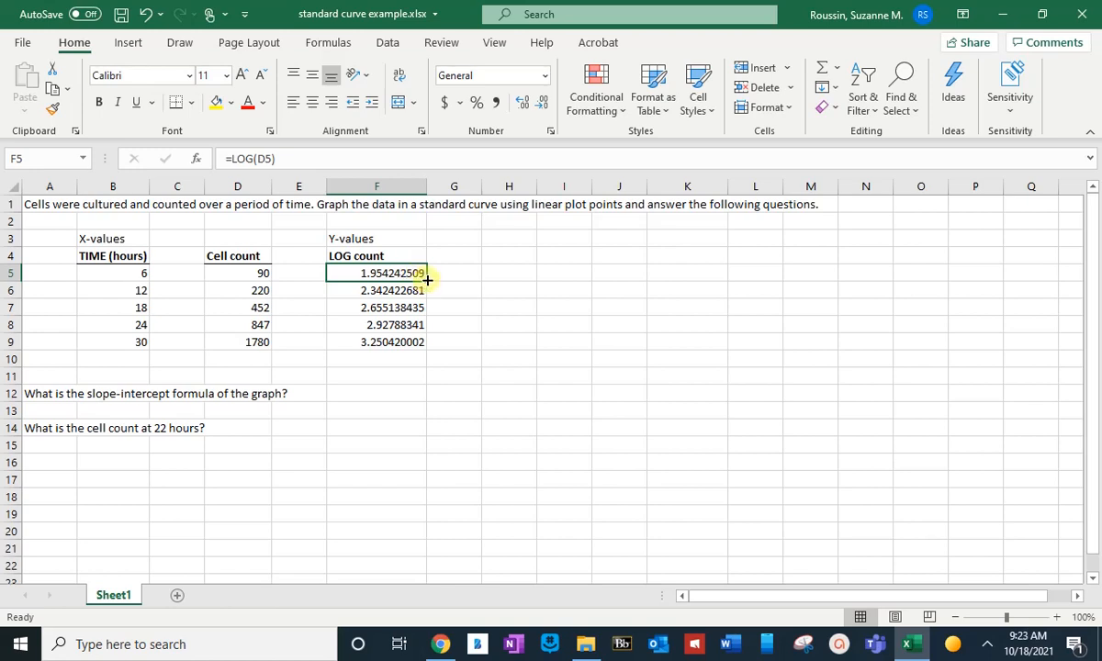
pyautogui.moveTo(427, 279); pyautogui.dragTo(427, 347)
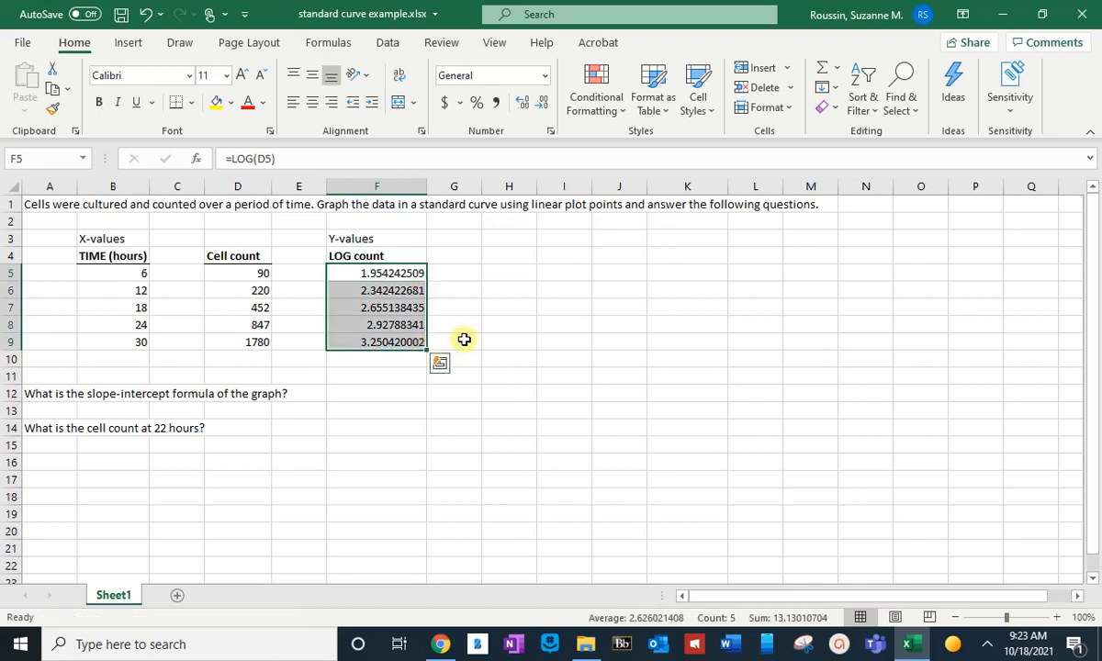
pyautogui.click(464, 341)
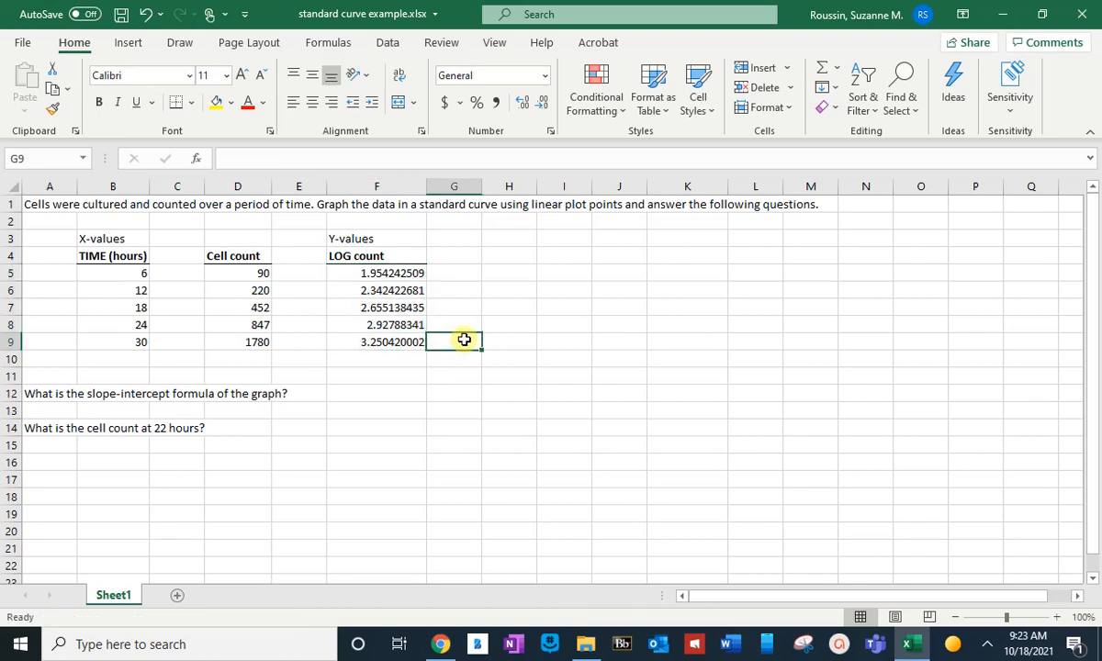
pyautogui.click(514, 271)
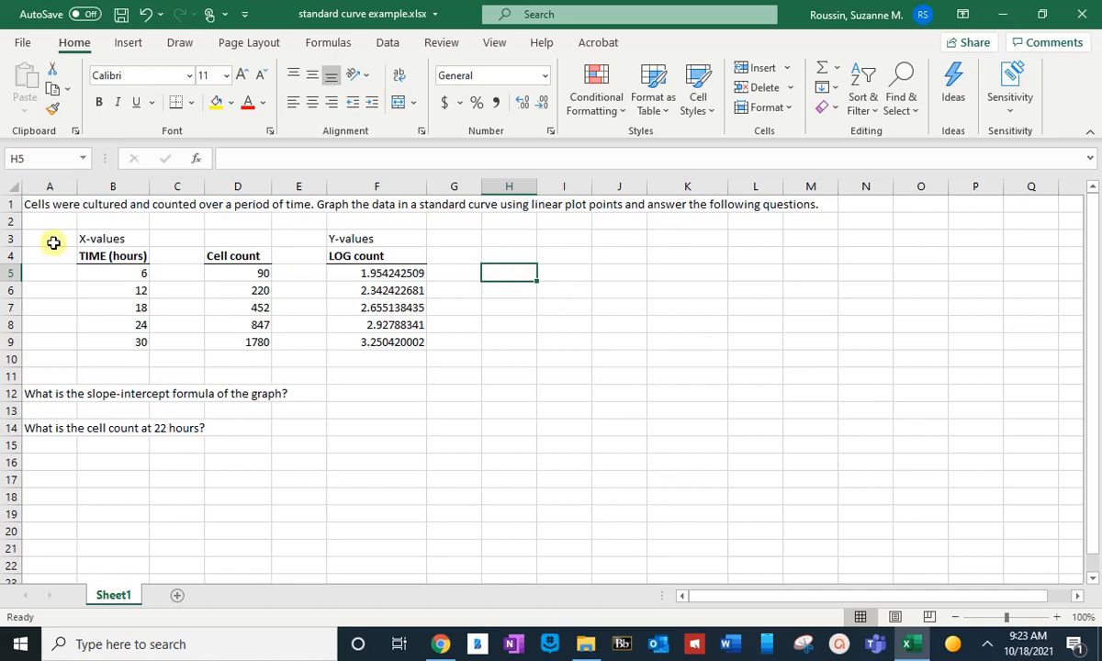
pyautogui.moveTo(108, 241); pyautogui.dragTo(109, 340)
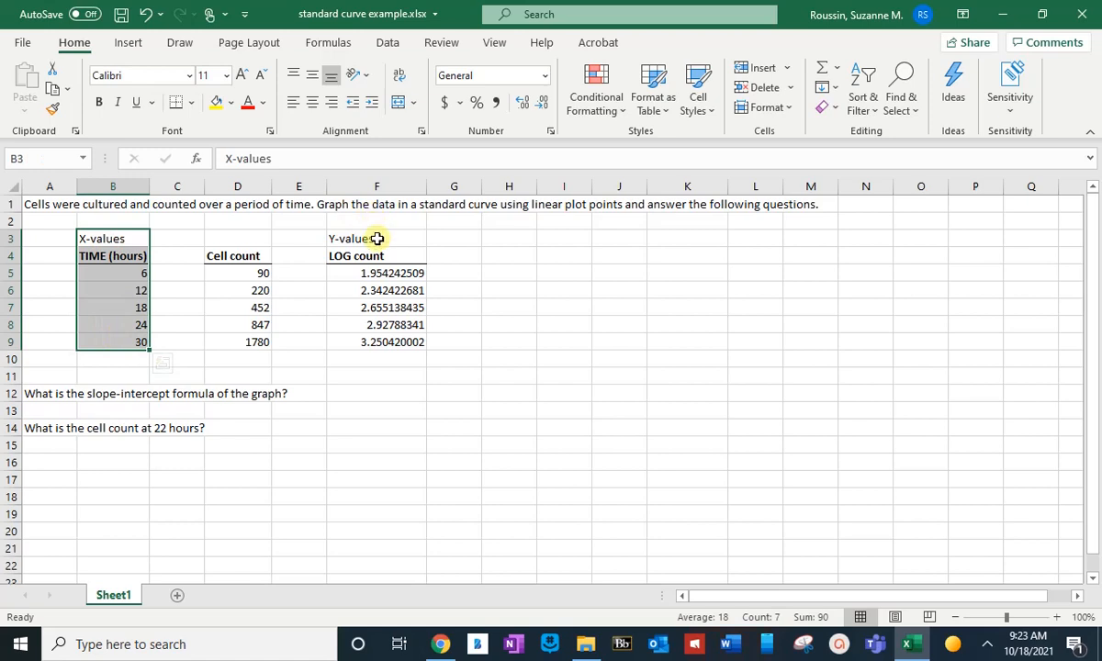
pyautogui.moveTo(377, 239); pyautogui.dragTo(380, 339)
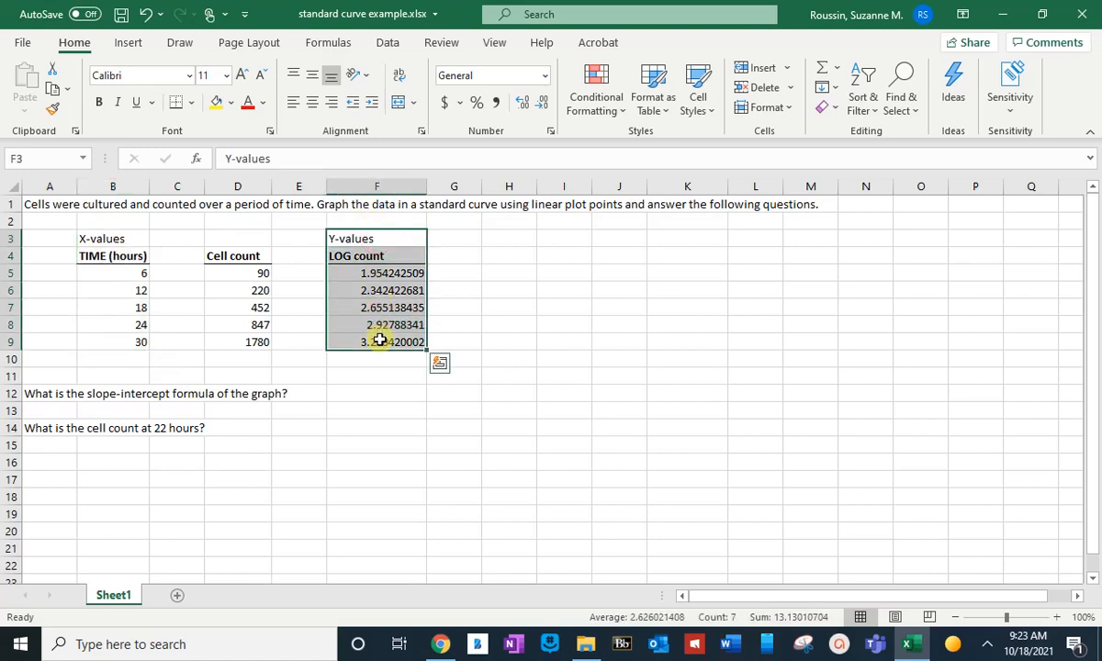
# Insert a blank markers-only scatter chart from an empty cell and place it beside the LOG count column
pyautogui.click(563, 255)
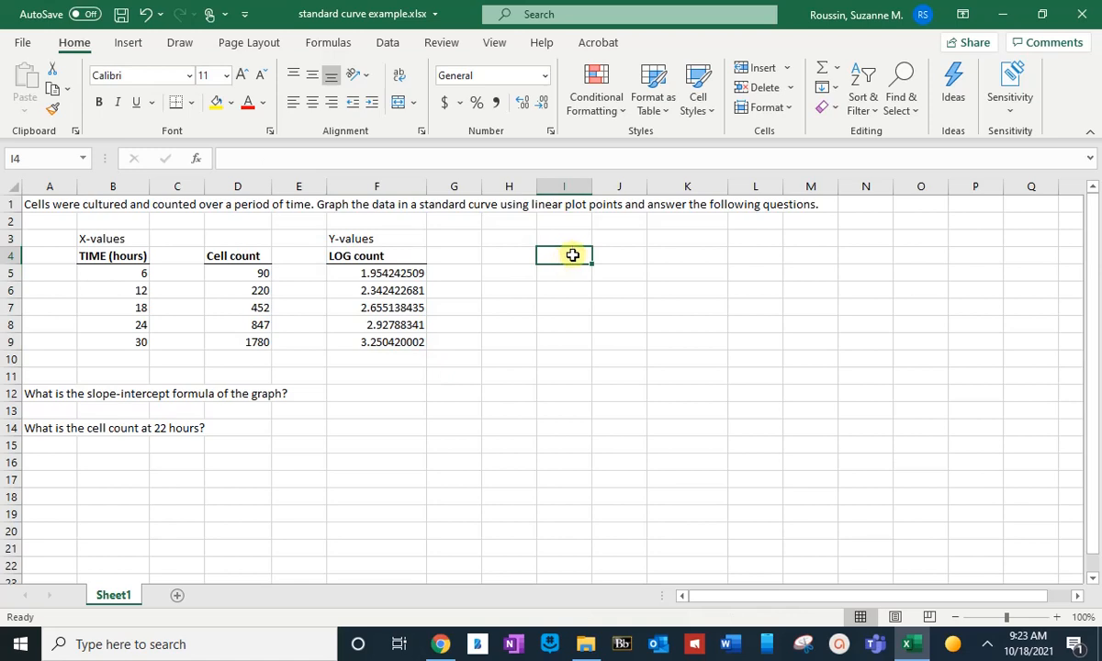
pyautogui.click(128, 43)
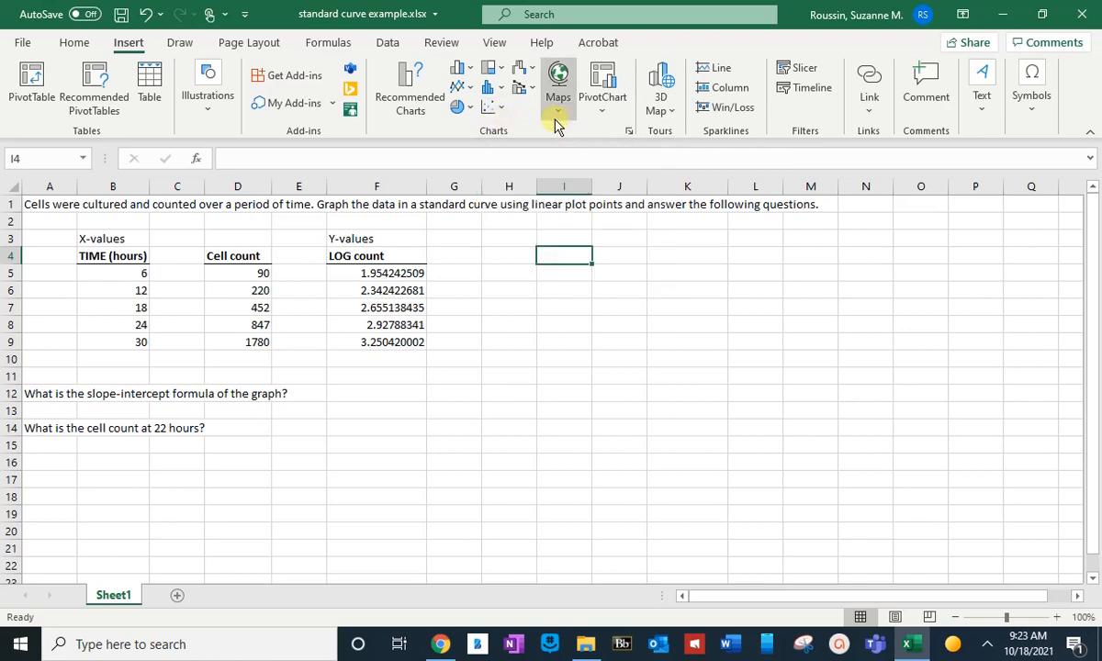
pyautogui.click(498, 108)
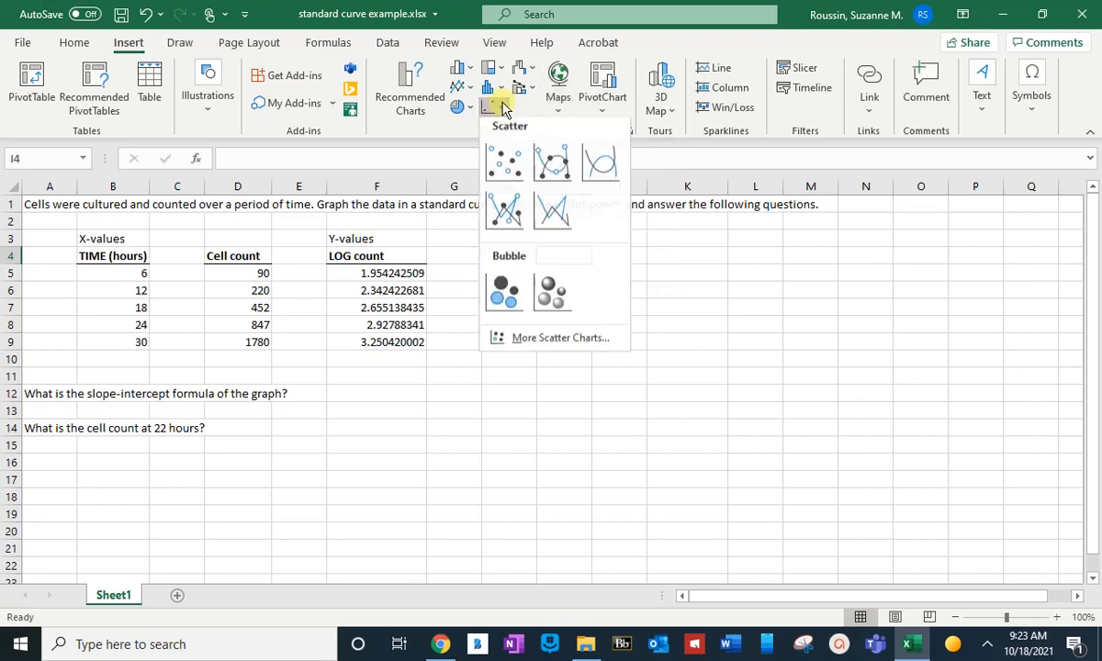
pyautogui.click(507, 172)
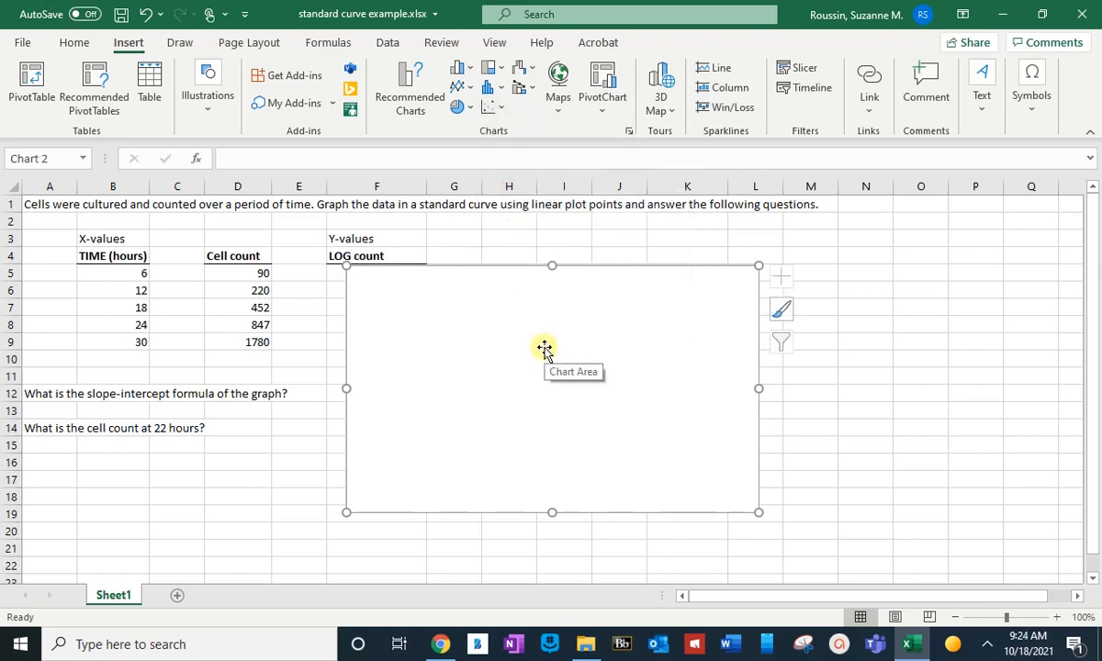
pyautogui.moveTo(544, 347); pyautogui.dragTo(686, 312)
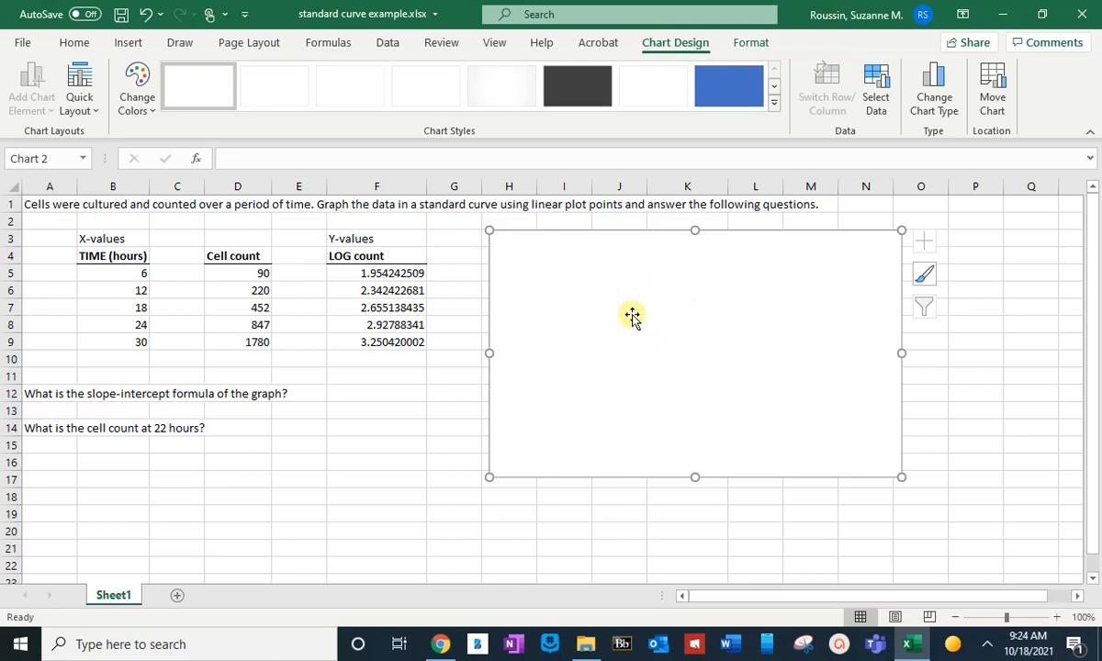
# Add a data series to the chart with the time values in B5:B9 as its X values
pyautogui.click(878, 91)
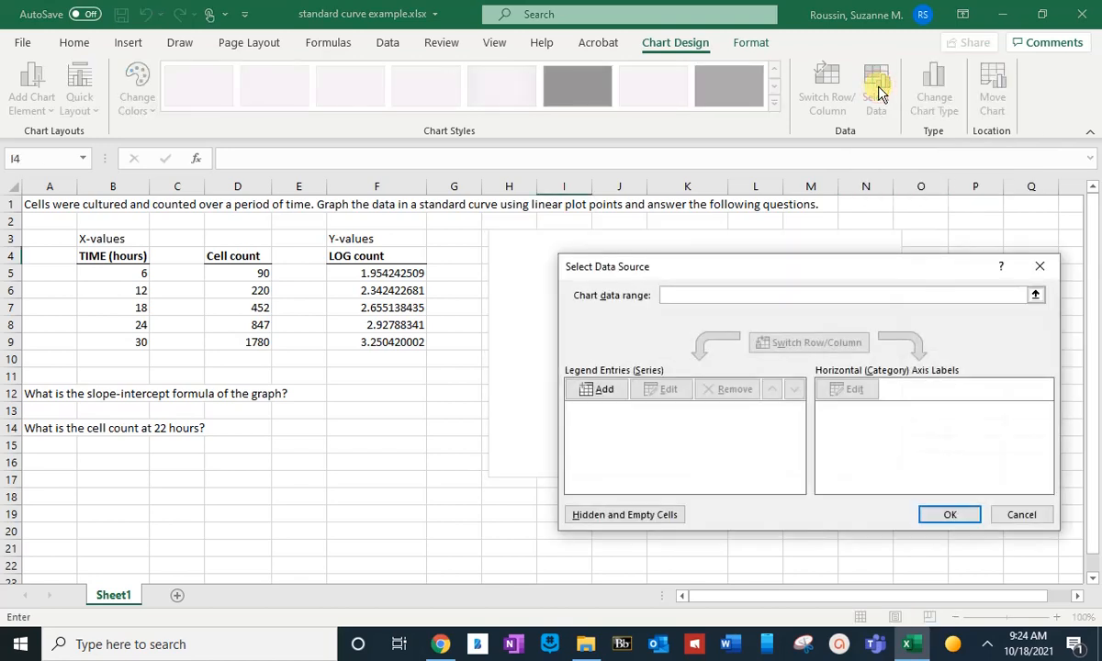
pyautogui.click(603, 393)
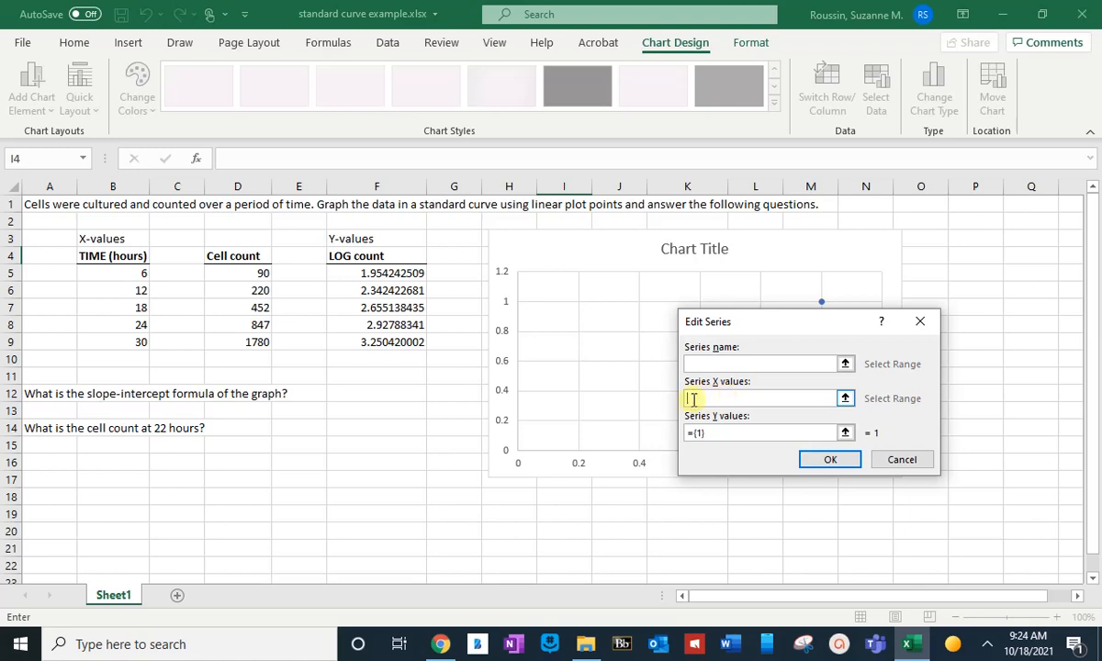
pyautogui.click(750, 397)
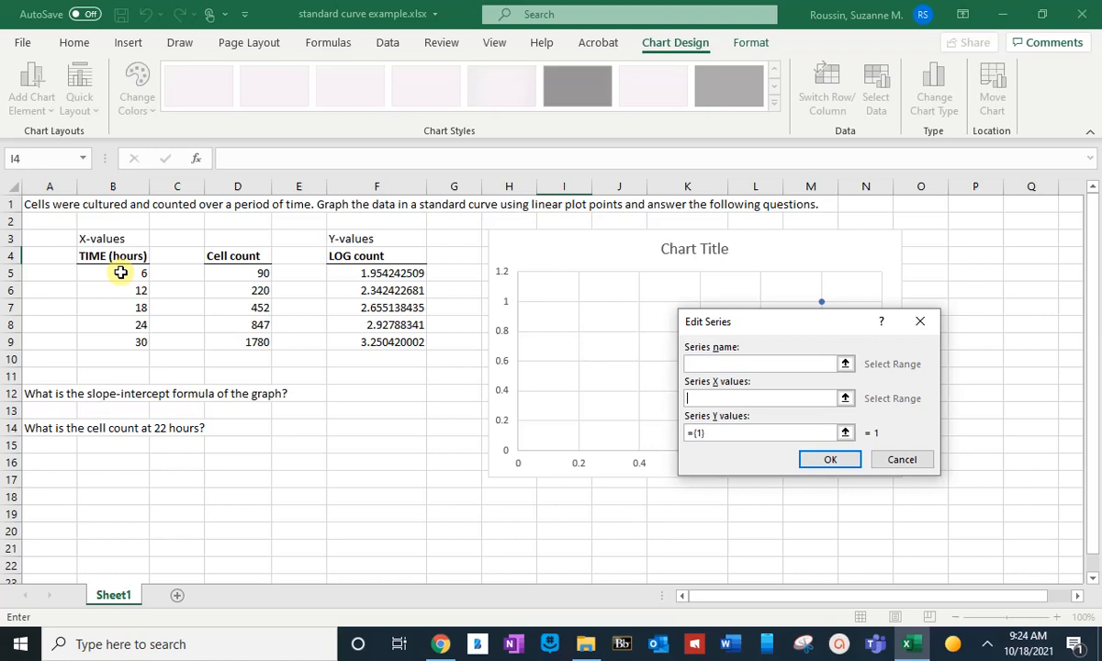
pyautogui.moveTo(121, 273); pyautogui.dragTo(122, 340)
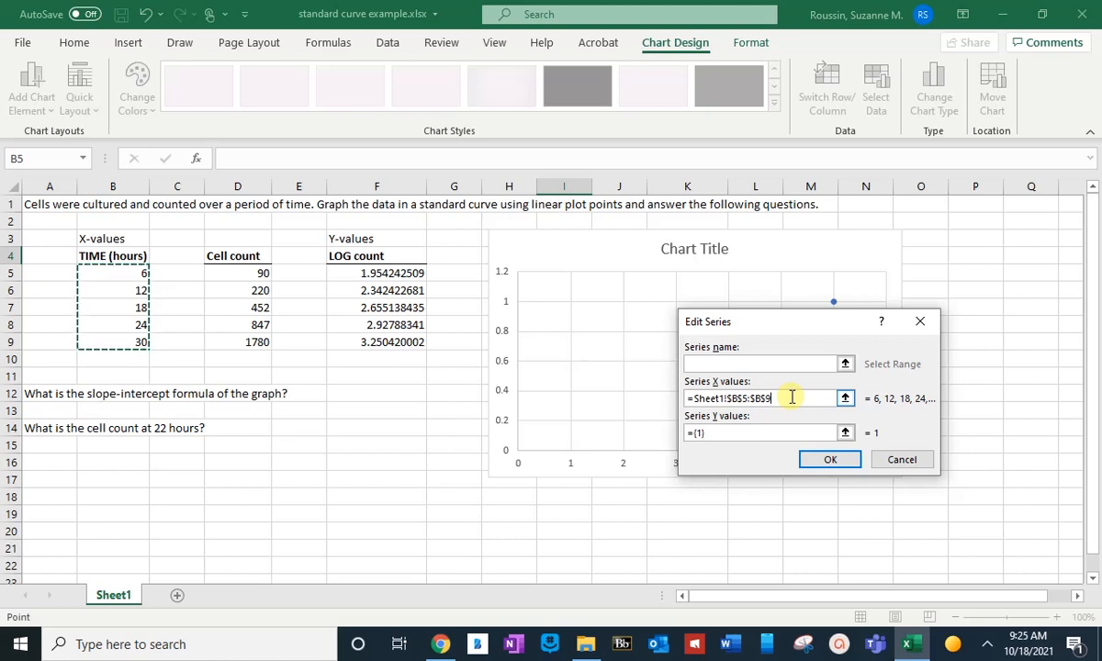
# Replace the series' default Y values with the LOG counts in F5:F9 and apply the chart's data source
pyautogui.click(737, 434)
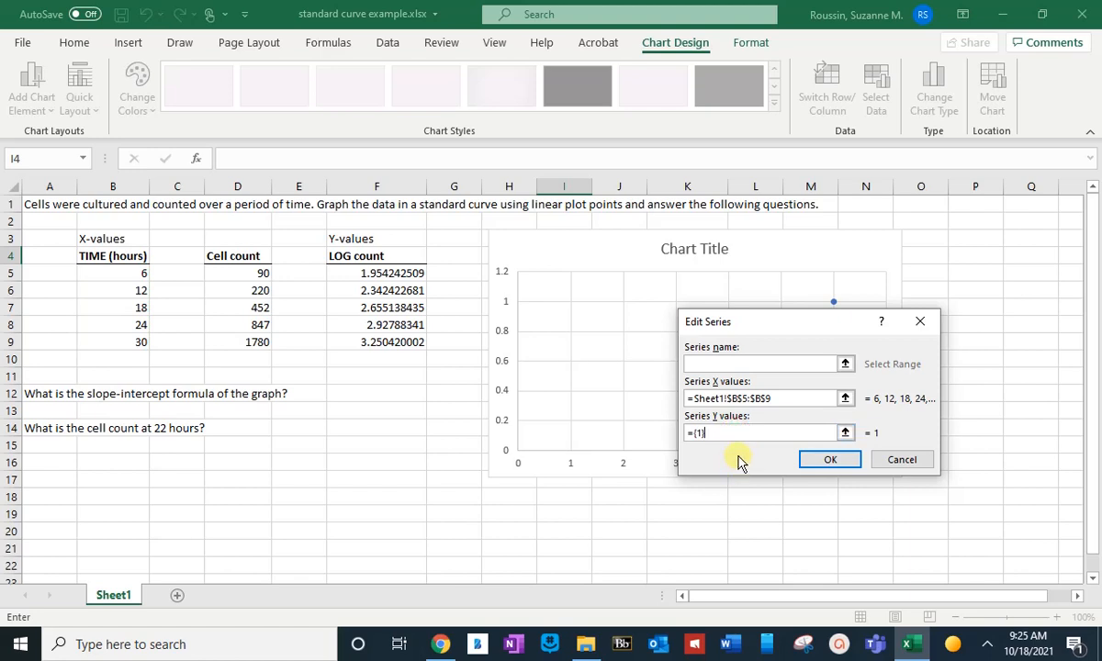
pyautogui.press('BackSpace')
pyautogui.press('BackSpace')
pyautogui.press('BackSpace')
pyautogui.click(723, 432)
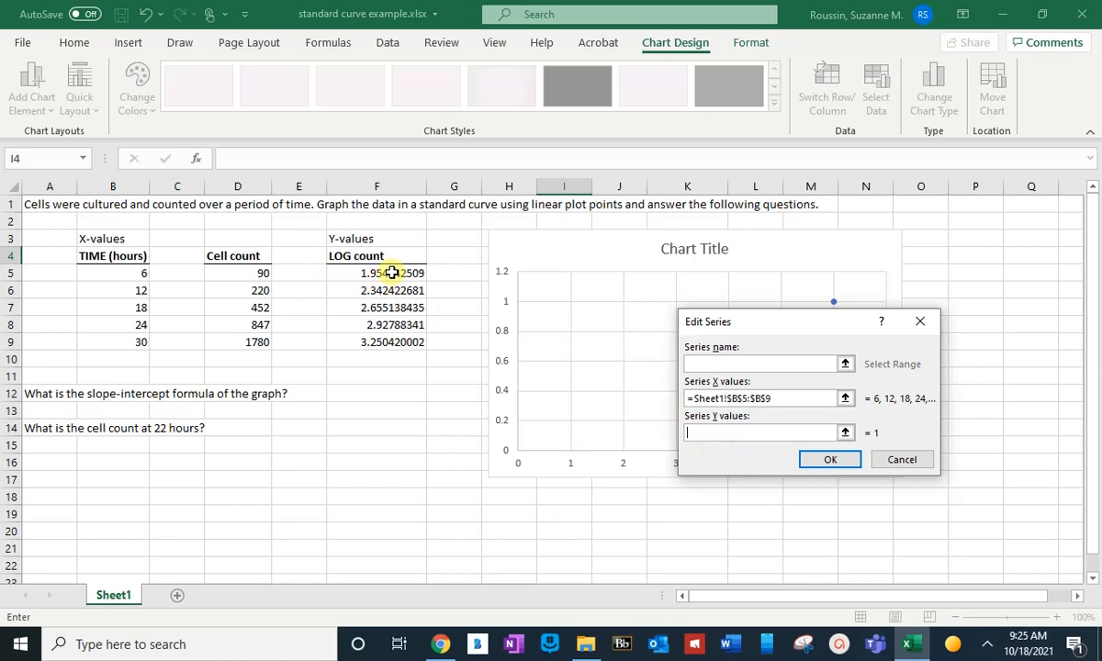
pyautogui.moveTo(392, 273); pyautogui.dragTo(393, 291)
pyautogui.moveTo(392, 336); pyautogui.dragTo(394, 341)
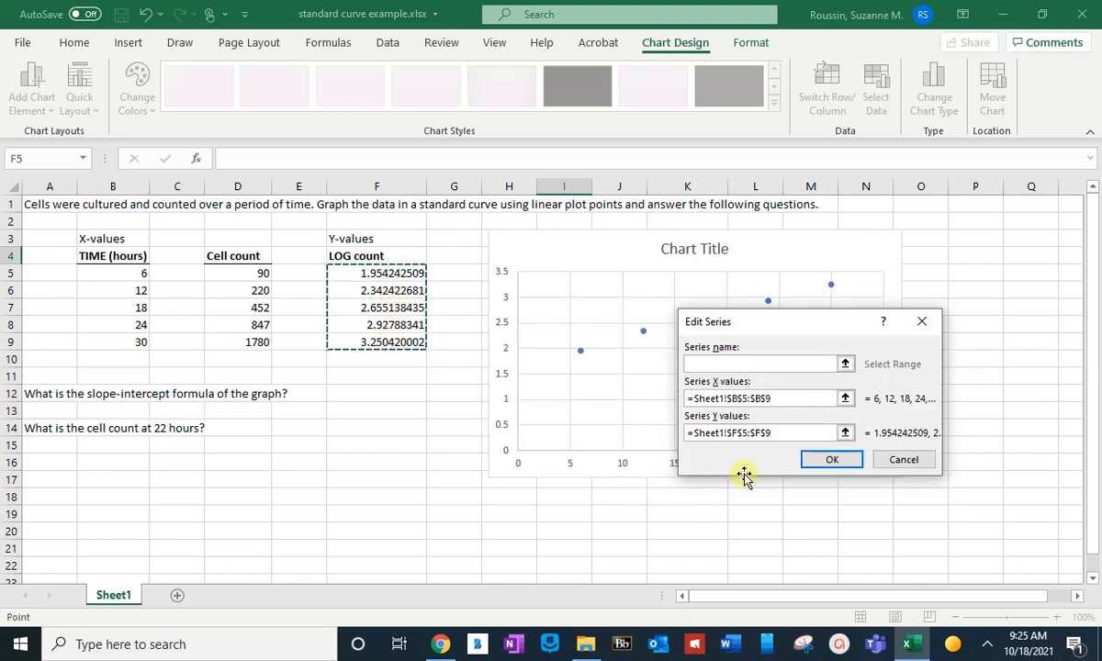
pyautogui.click(845, 460)
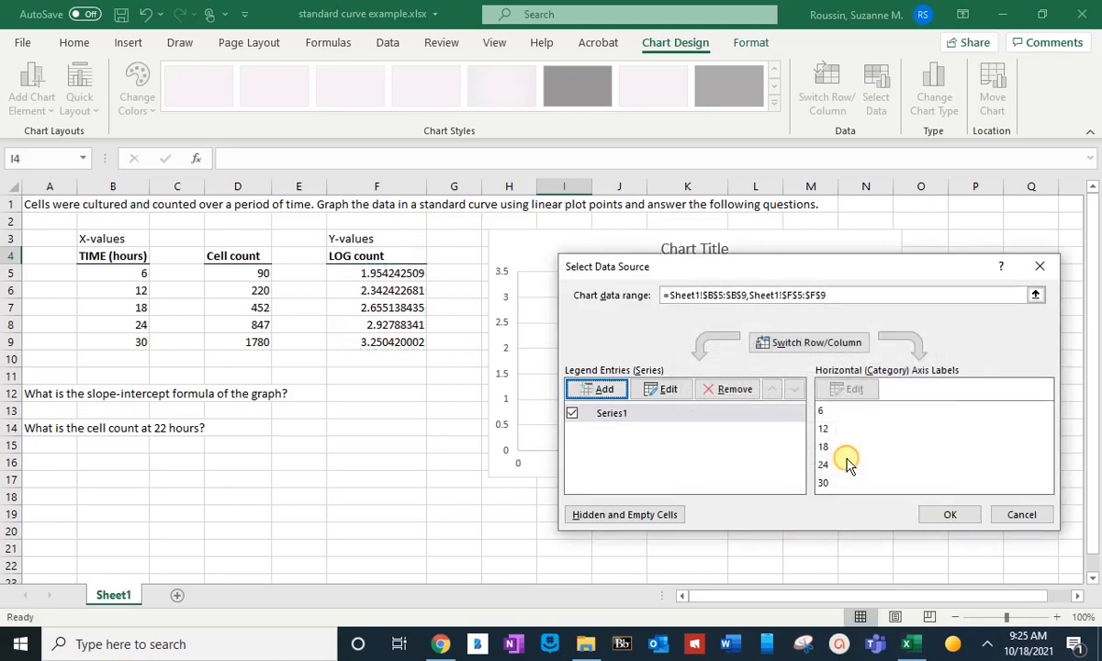
pyautogui.click(946, 515)
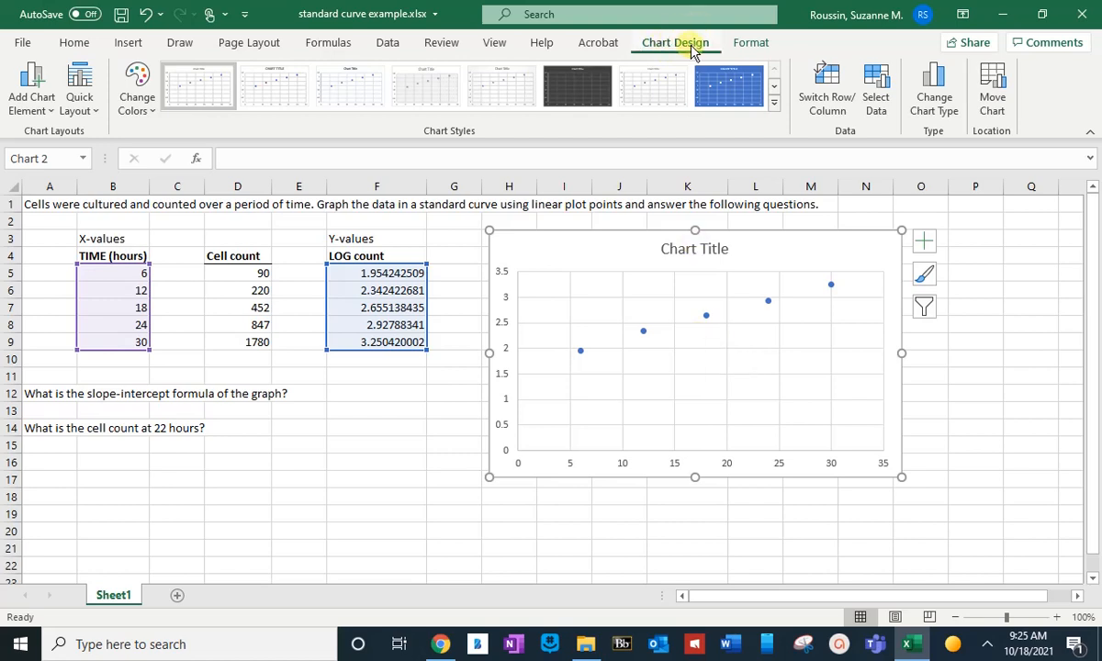
# Add a linear trendline to the scatter chart of LOG counts against time
pyautogui.click(403, 467)
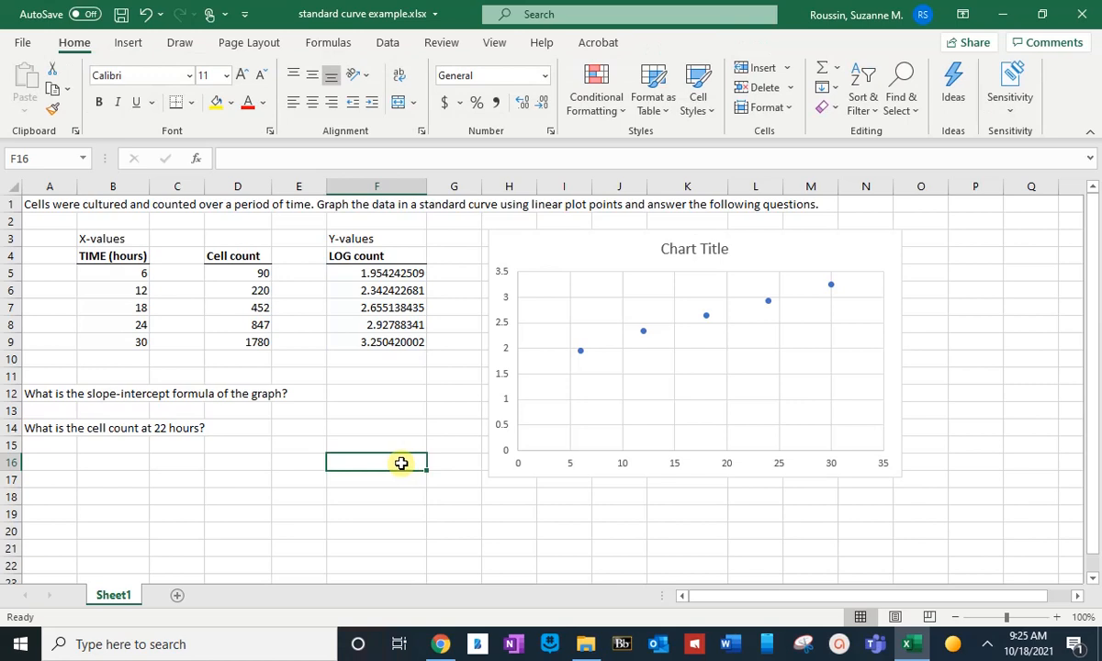
pyautogui.click(610, 265)
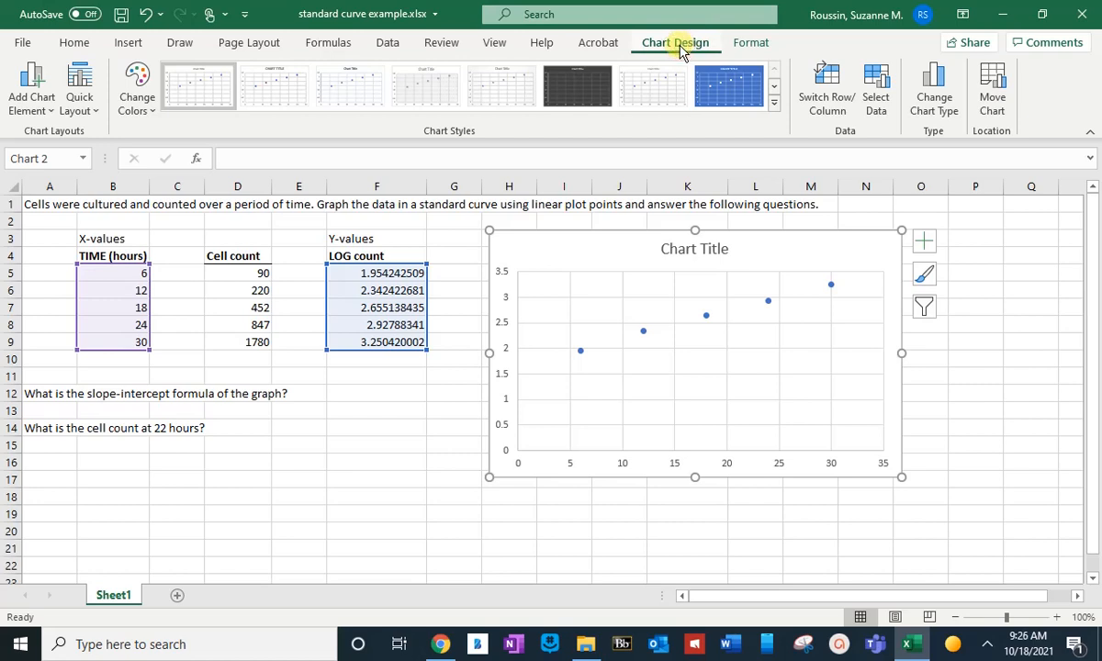
pyautogui.click(42, 112)
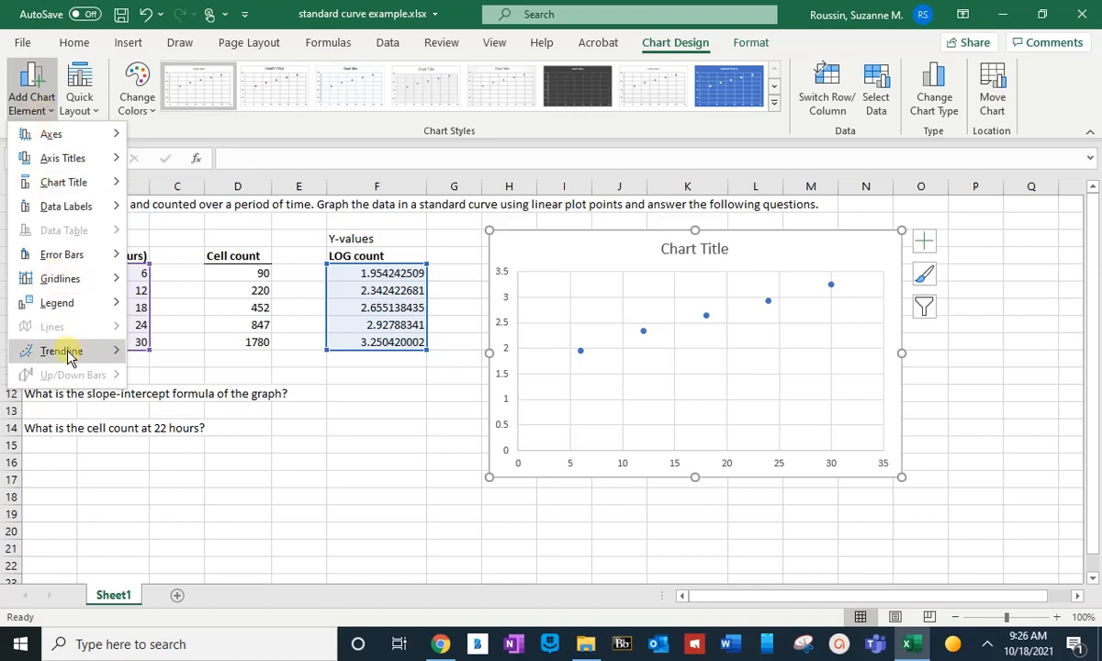
pyautogui.moveTo(68, 352)
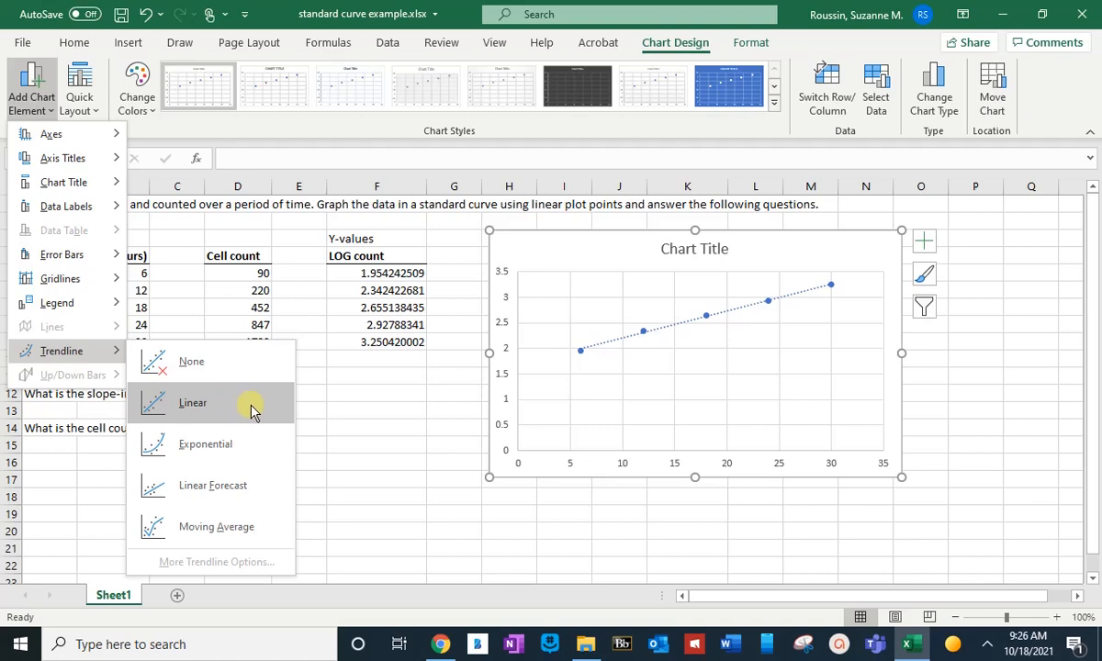
pyautogui.click(250, 408)
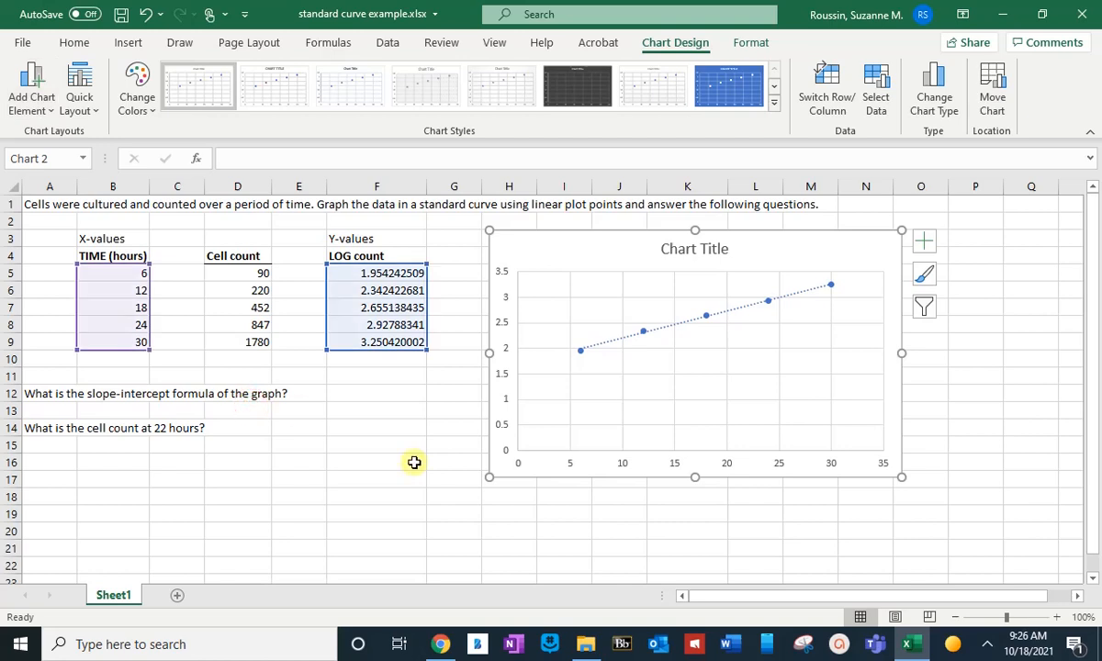
# Display the trendline's equation and R-squared value on the chart, keeping the trendline type linear
pyautogui.doubleClick(682, 329)
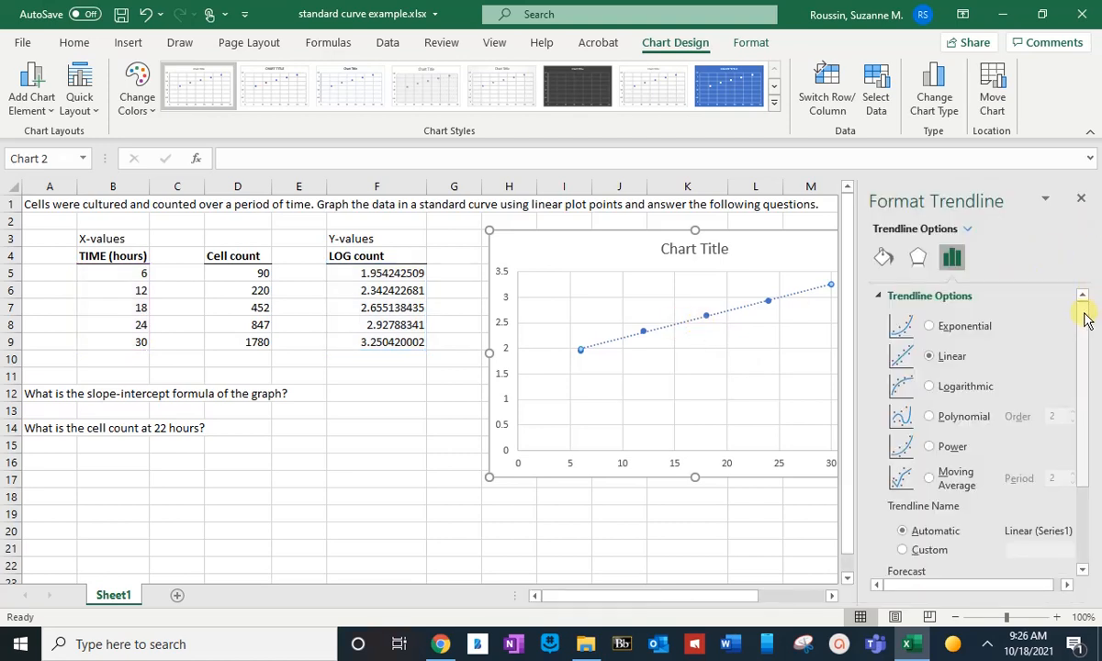
pyautogui.moveTo(1086, 322); pyautogui.dragTo(1084, 332)
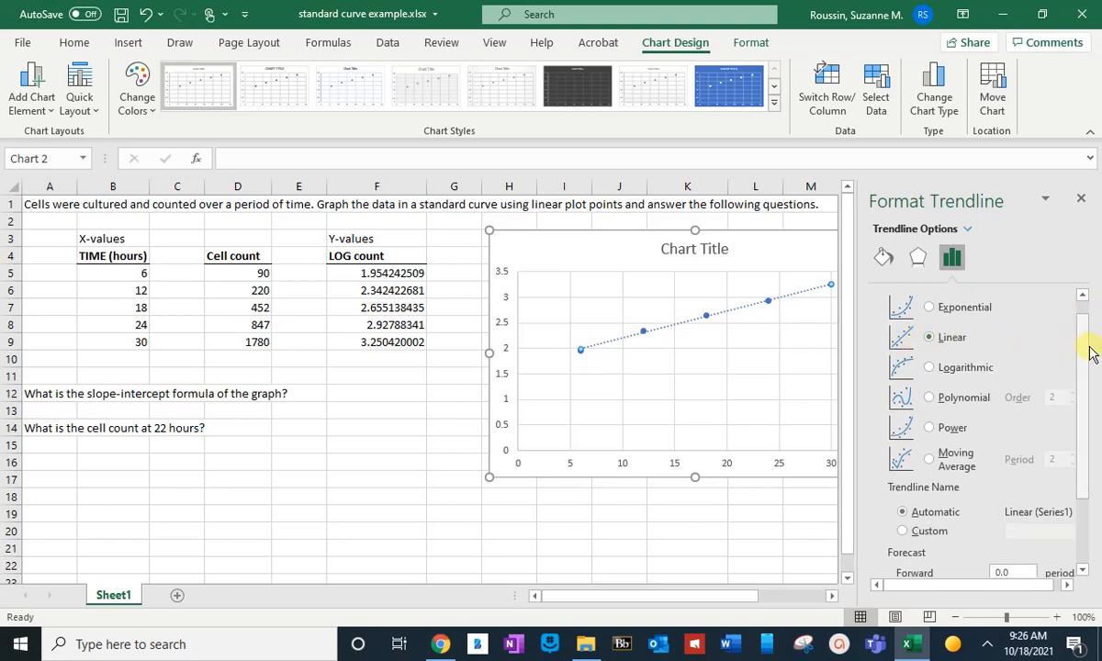
pyautogui.moveTo(1086, 354); pyautogui.dragTo(1084, 420)
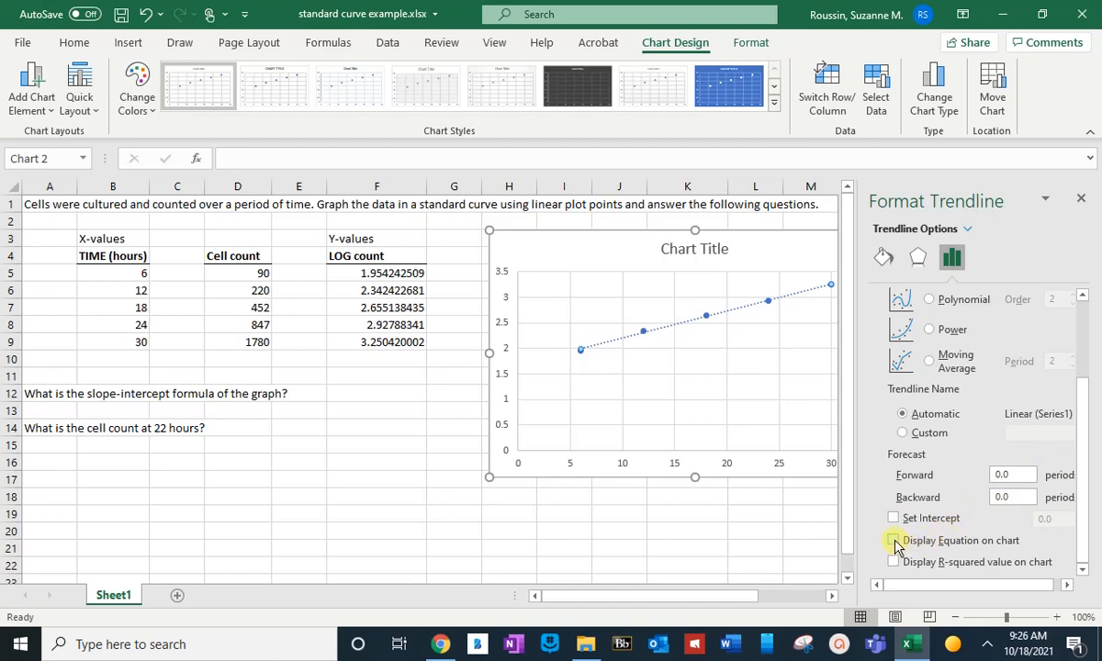
pyautogui.click(895, 542)
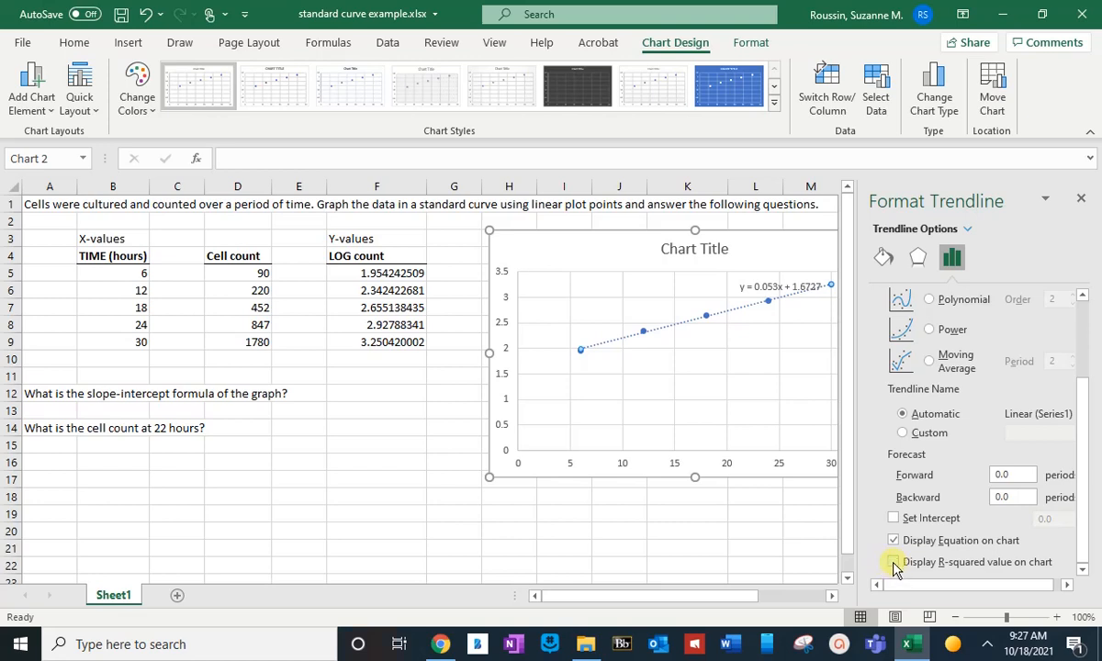
pyautogui.click(895, 566)
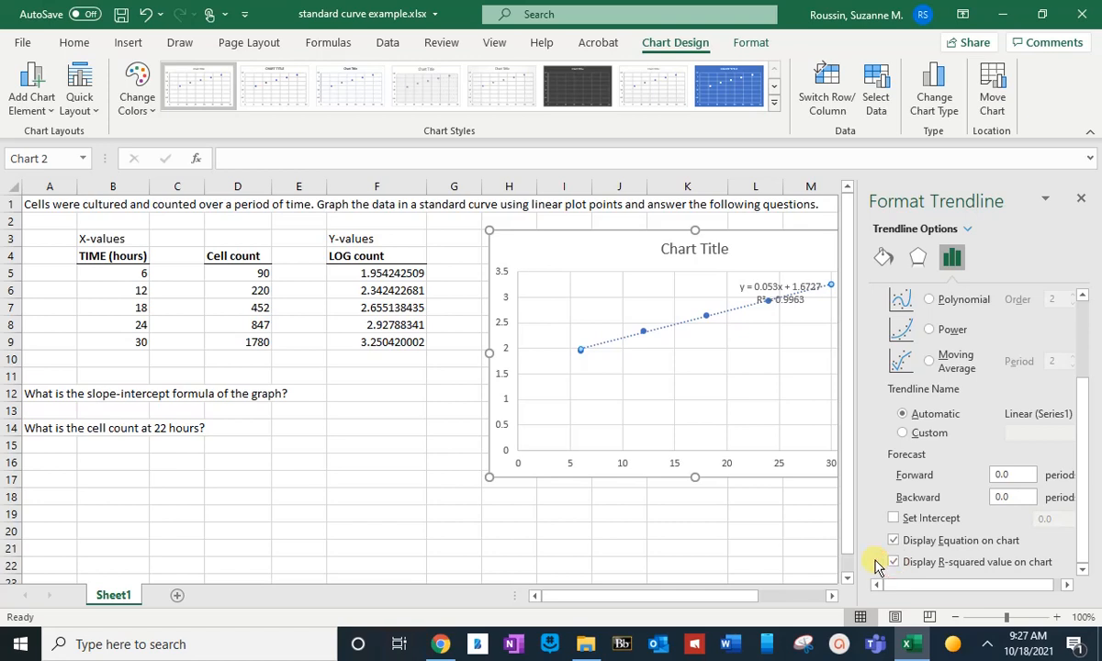
pyautogui.click(1082, 201)
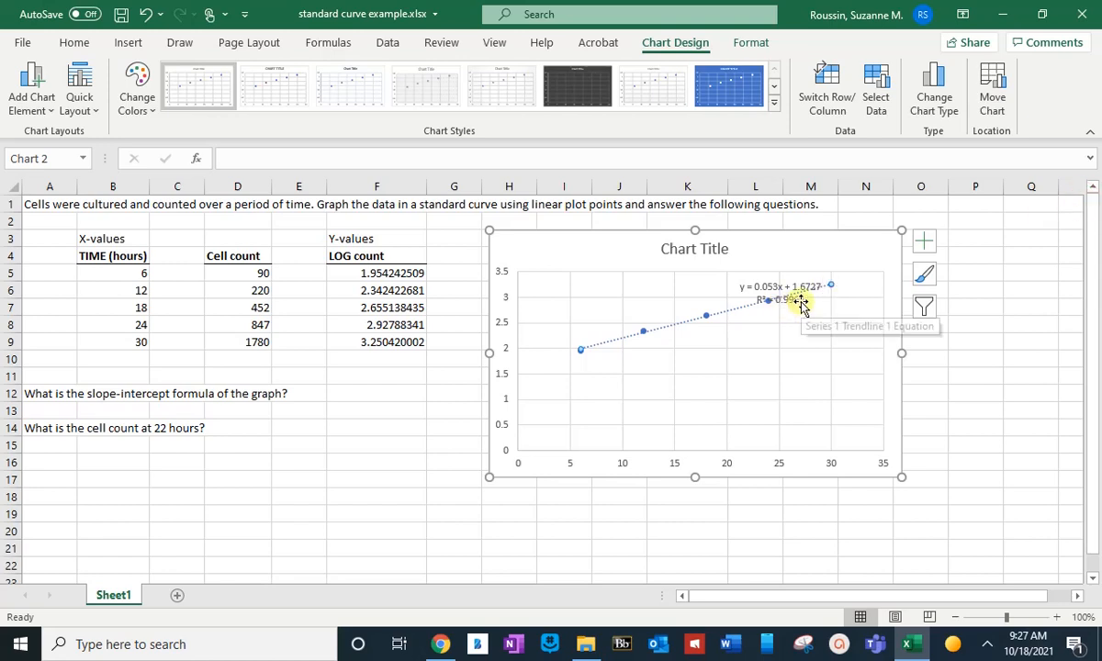
# Move the equation and R-squared label into the clear plot space just below the trendline
pyautogui.click(801, 306)
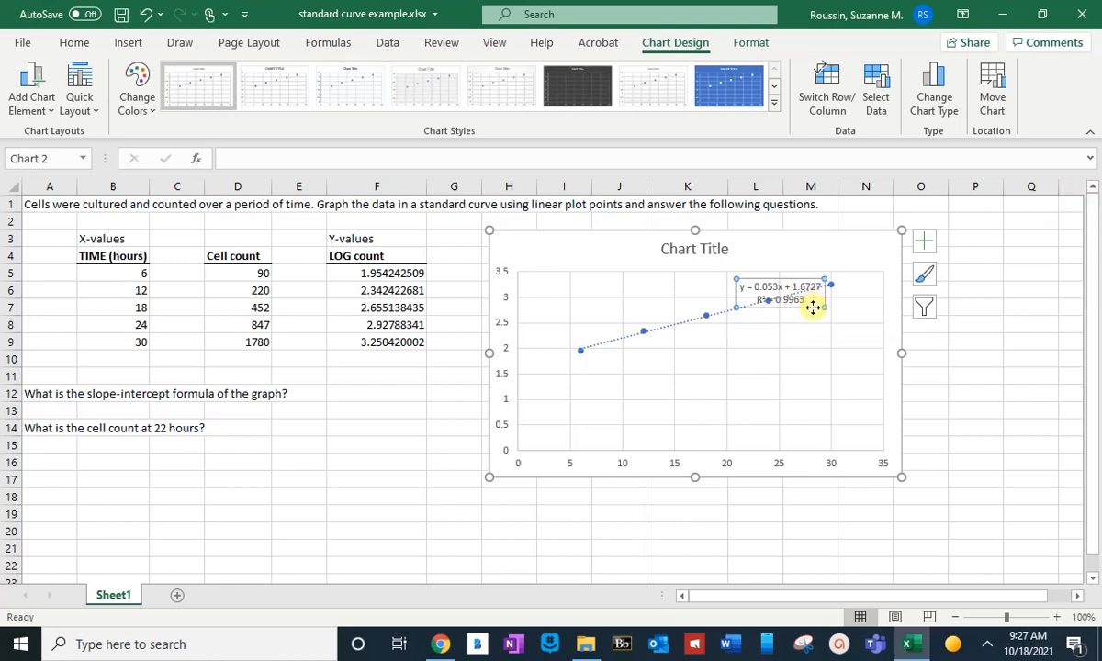
pyautogui.moveTo(813, 307); pyautogui.dragTo(811, 356)
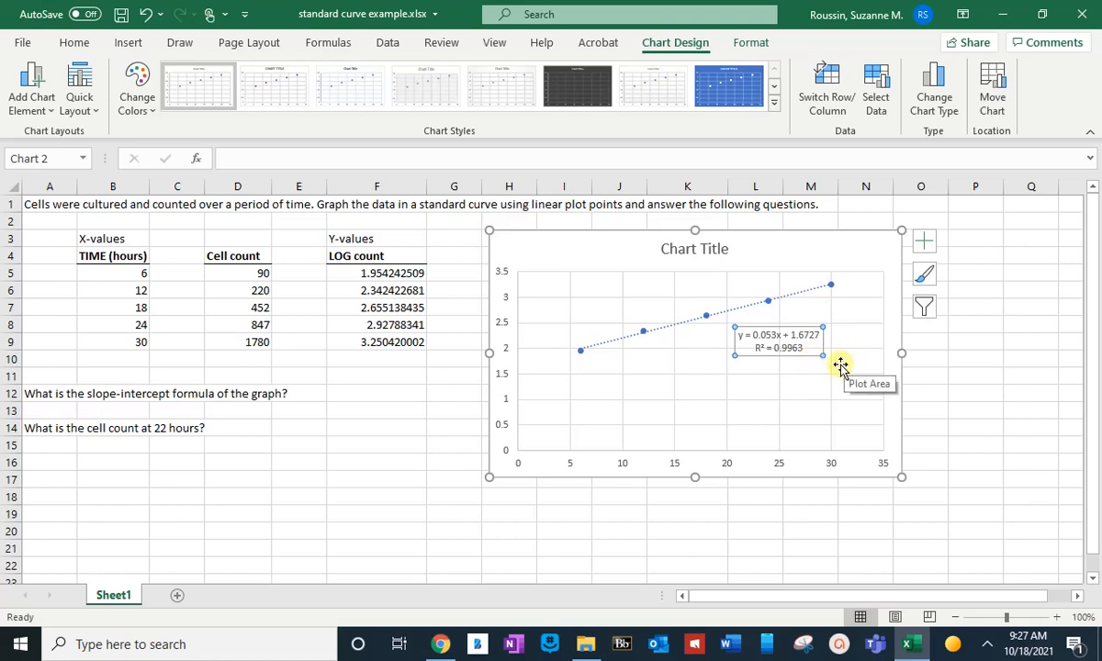
pyautogui.click(841, 368)
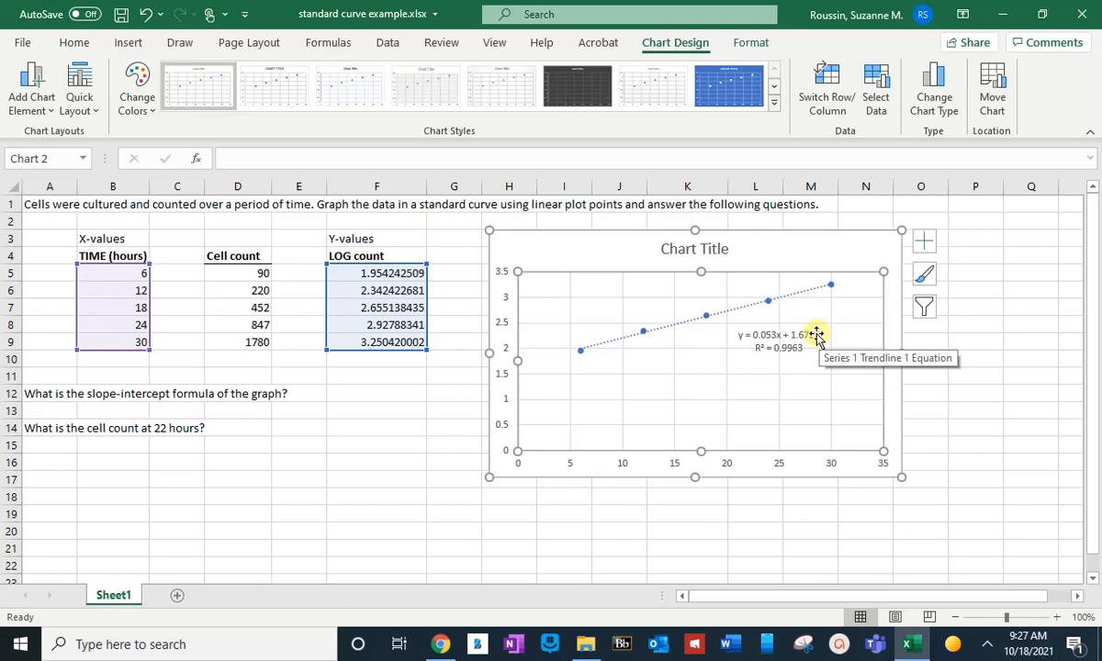
pyautogui.click(817, 336)
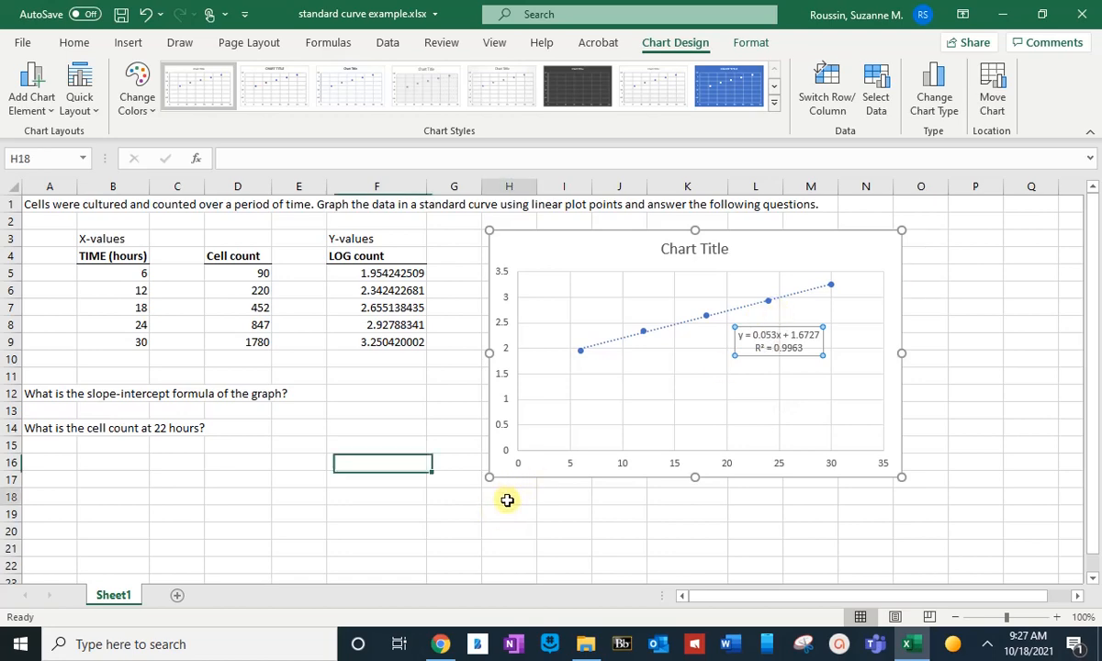
# Write the general slope-intercept form y=mx + b in H18 below the chart
pyautogui.click(507, 499)
pyautogui.write('y=')
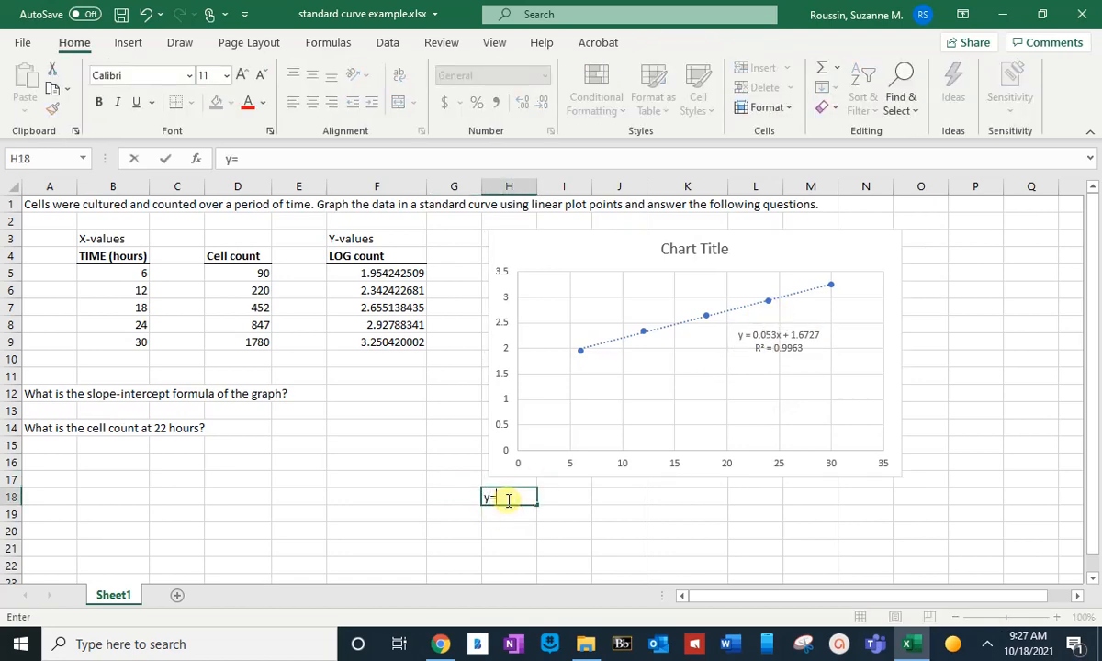
pyautogui.write('mx + b')
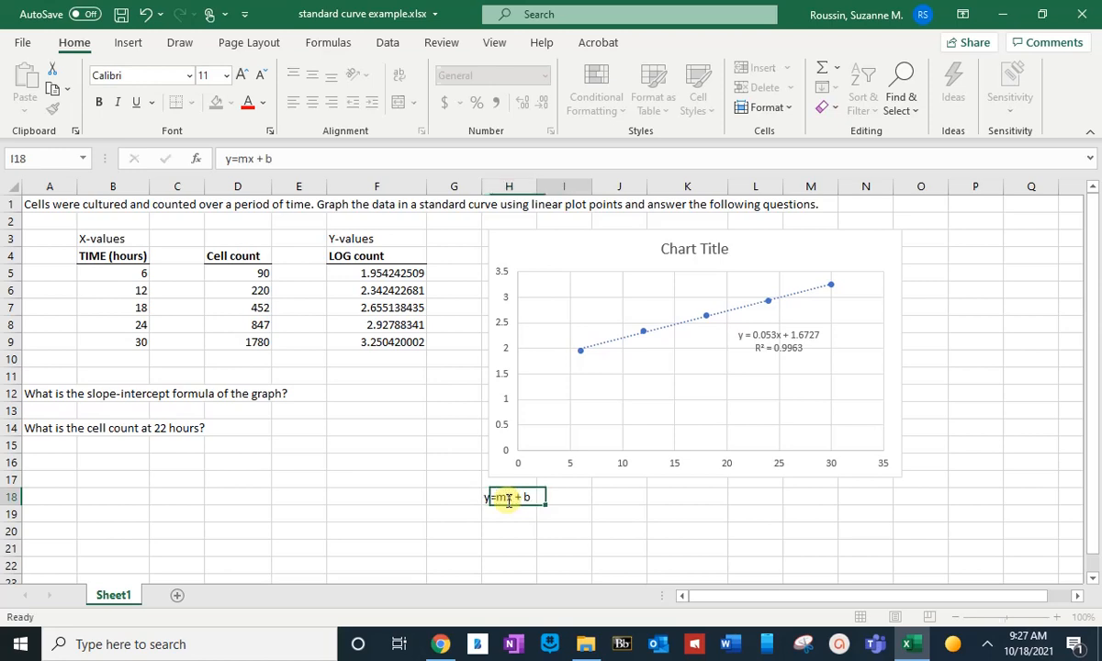
pyautogui.press('Tab')
# Start a key for the formula's terms with y in J18 and v-values in K18
pyautogui.press('Tab')
pyautogui.write('y')
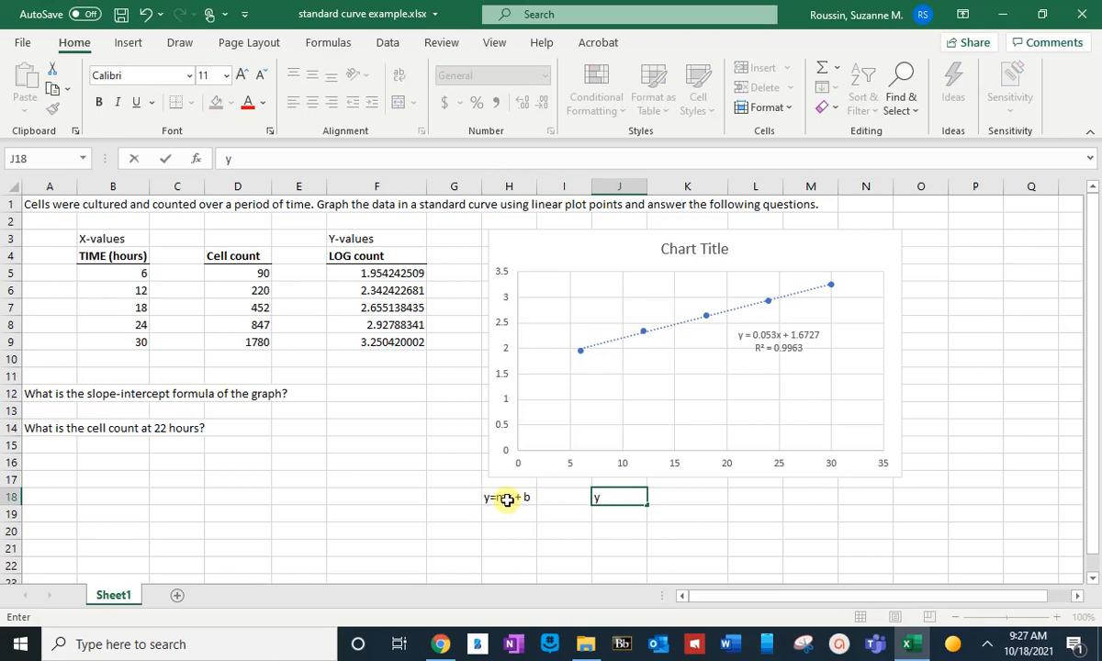
pyautogui.press('Tab')
pyautogui.write('v')
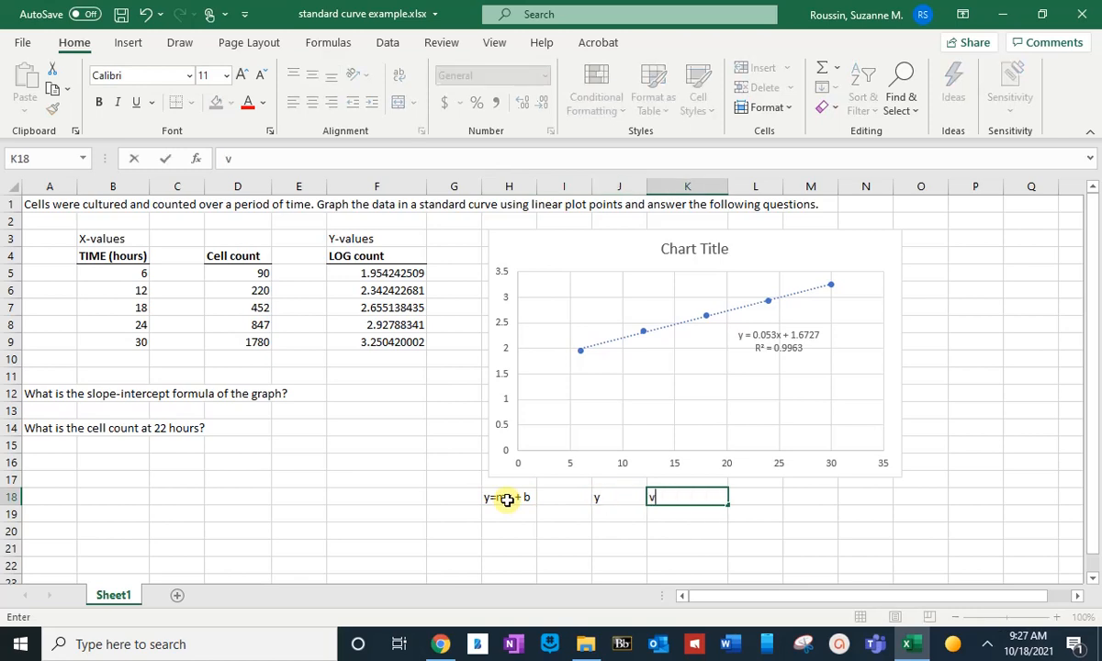
pyautogui.write('-values')
pyautogui.press('Return')
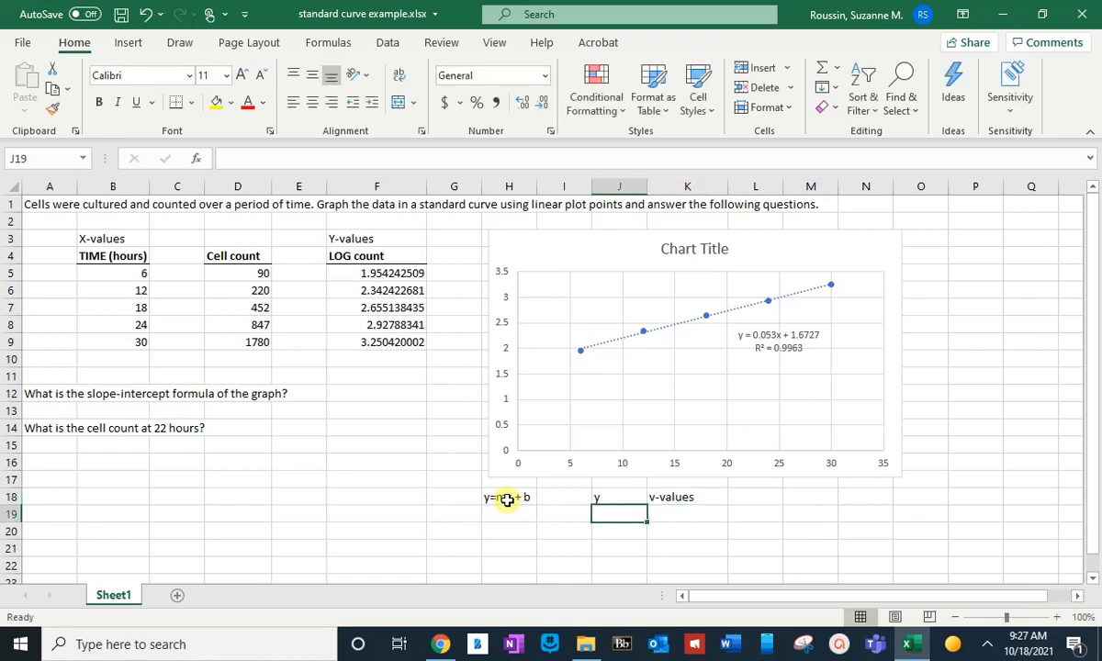
# Add m with slope in row 19 and x with x-values in row 20 of the key in columns J and K
pyautogui.write('m')
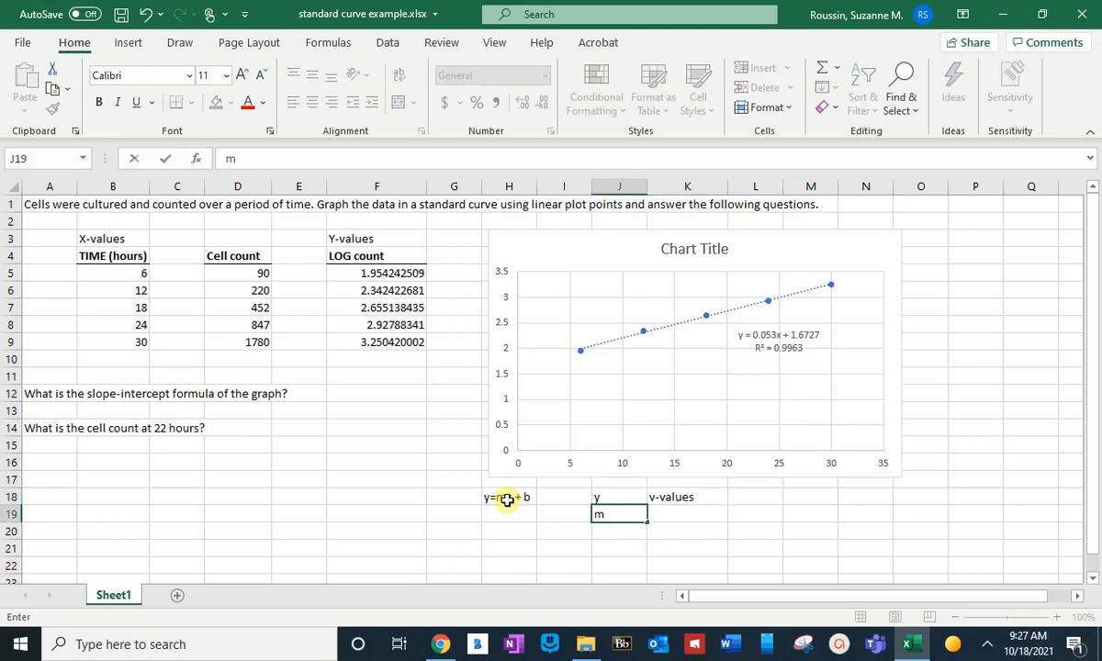
pyautogui.press('Tab')
pyautogui.write('slope')
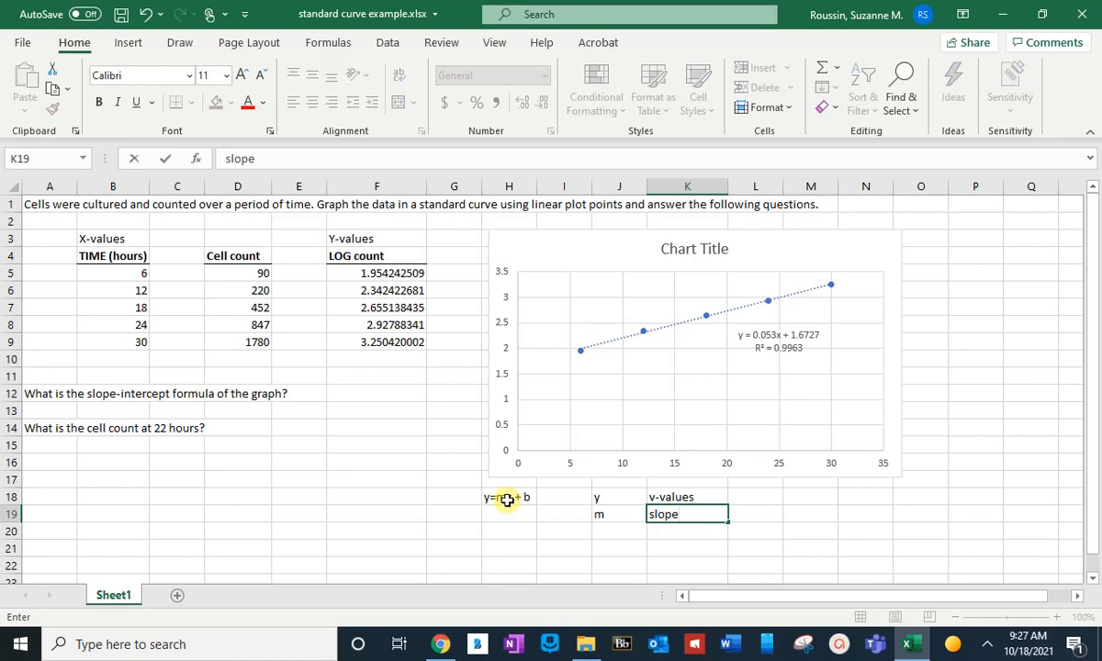
pyautogui.press('Return')
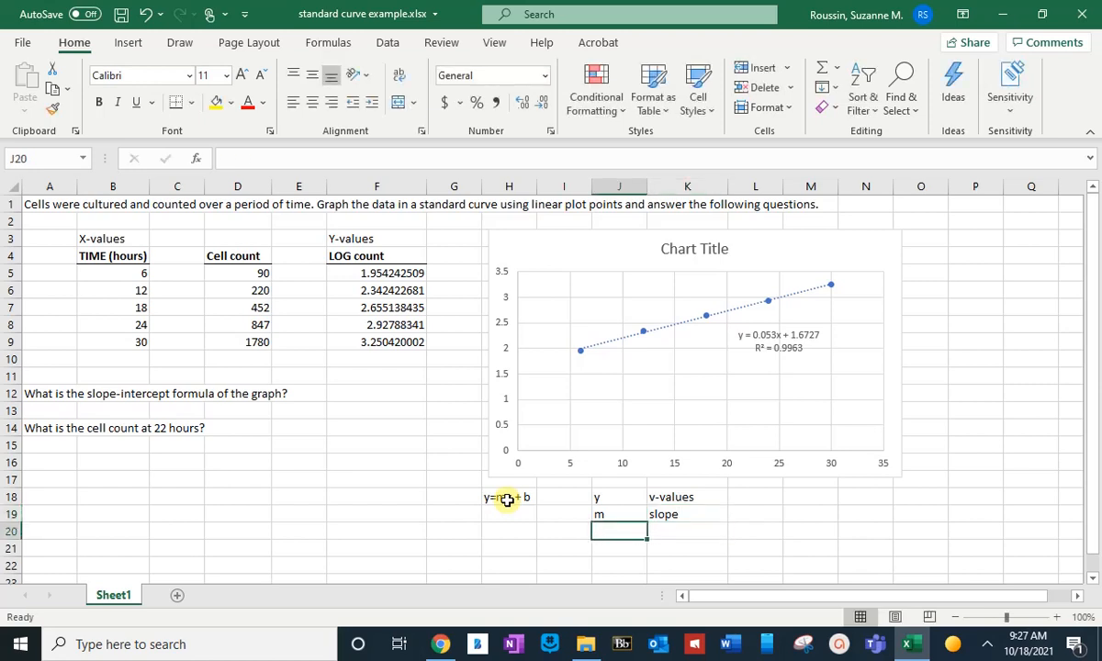
pyautogui.write('x')
pyautogui.press('Tab')
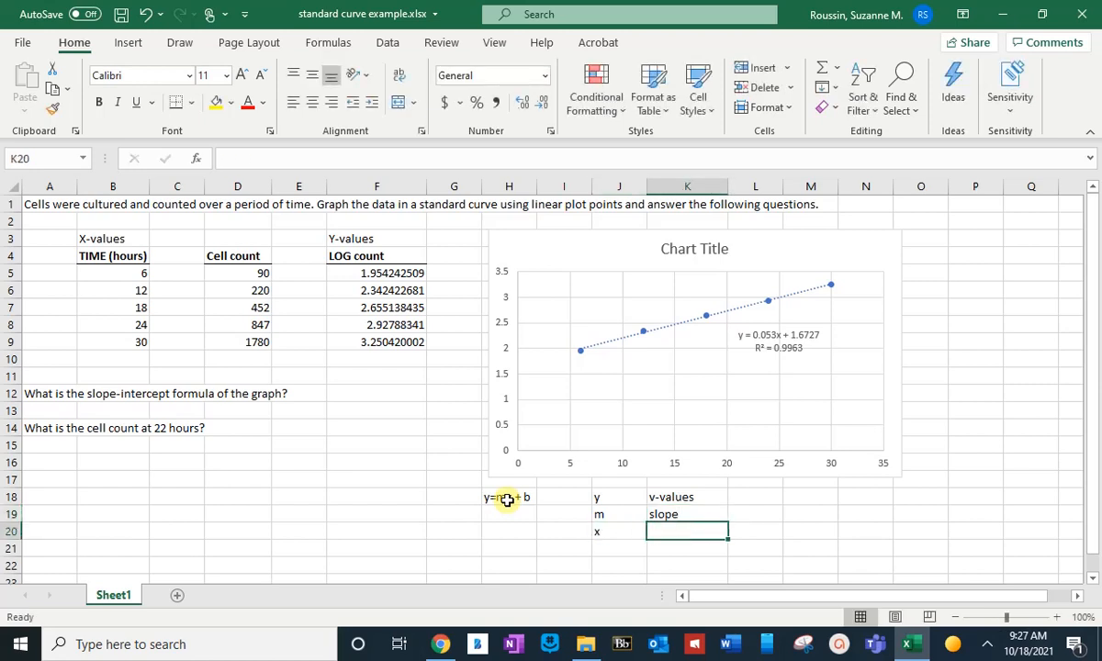
pyautogui.write('x-values')
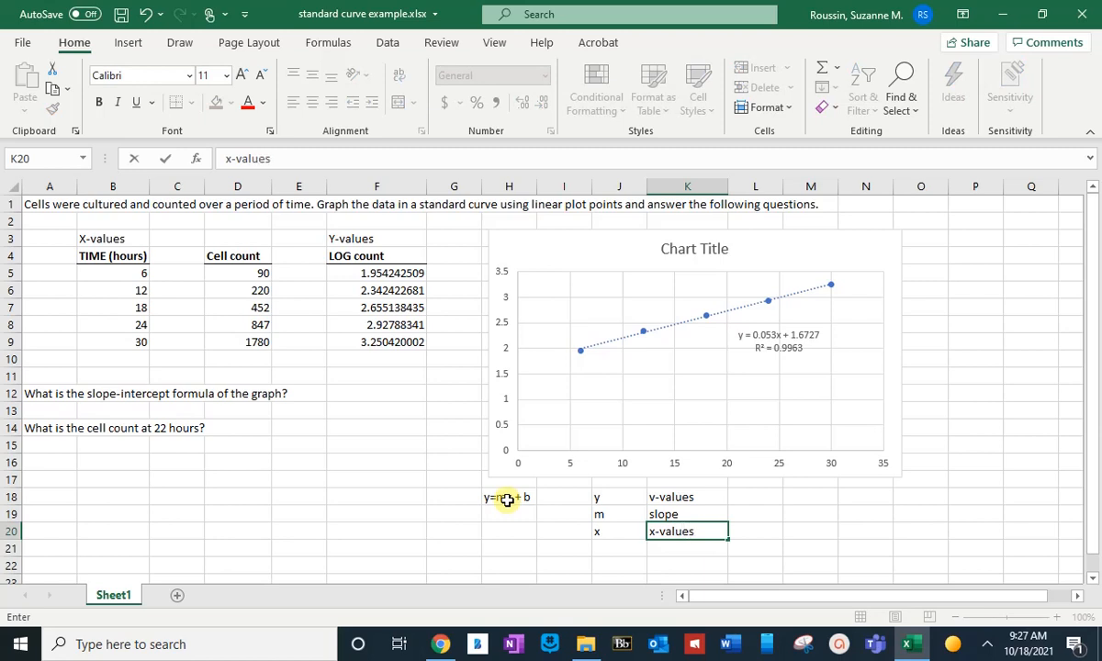
pyautogui.press('Return')
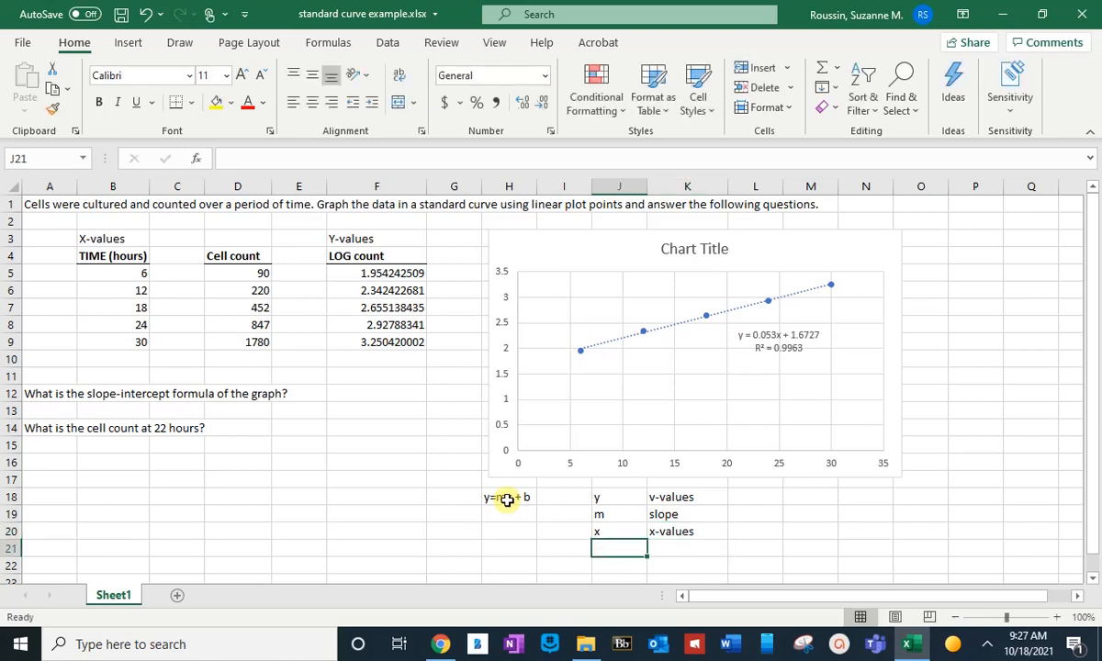
# Complete the key with b in J21 and y-intercept in K21
pyautogui.write('b')
pyautogui.press('Tab')
pyautogui.write('y')
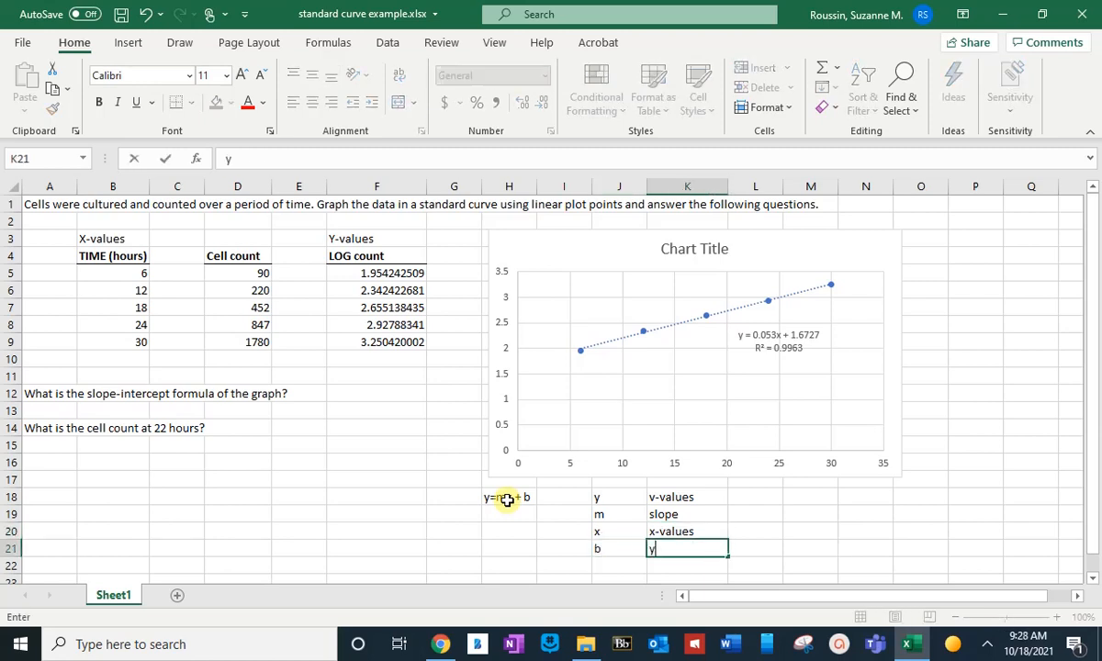
pyautogui.write('-intercept')
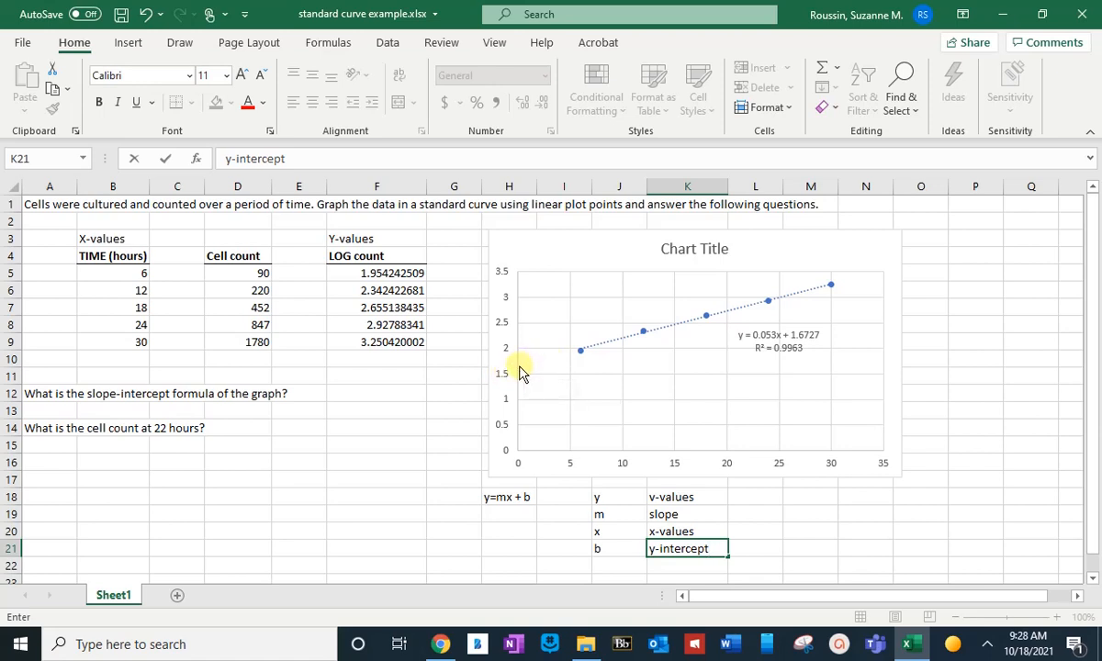
pyautogui.click(758, 549)
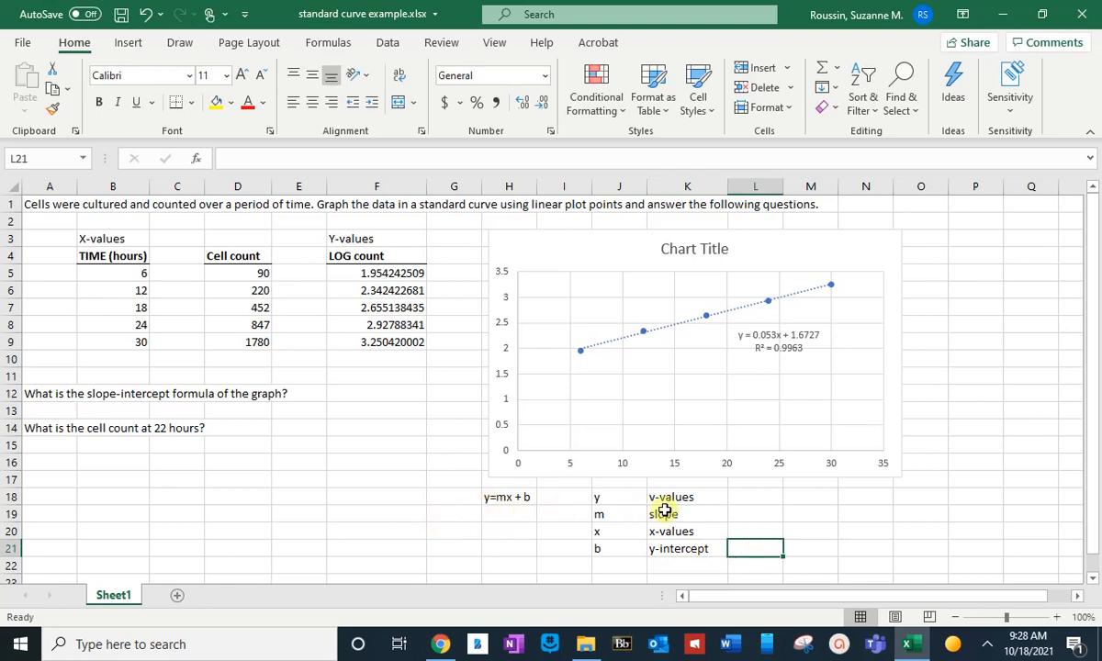
# Correct the description of y in K18 to y-values
pyautogui.click(767, 349)
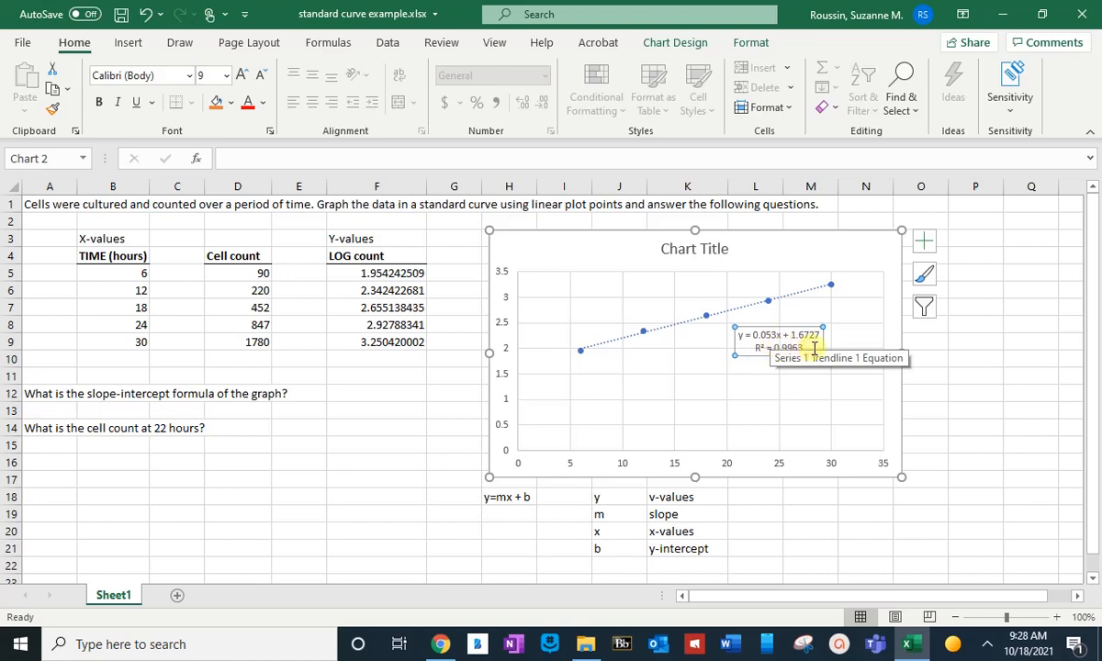
pyautogui.click(653, 497)
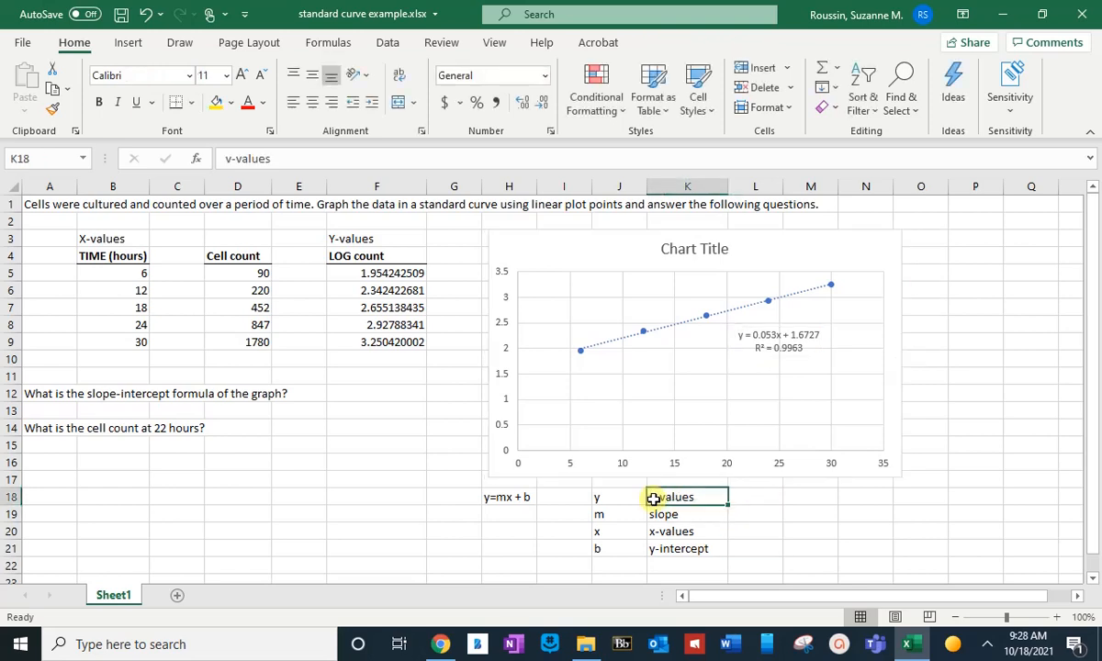
pyautogui.click(232, 157)
pyautogui.press('BackSpace')
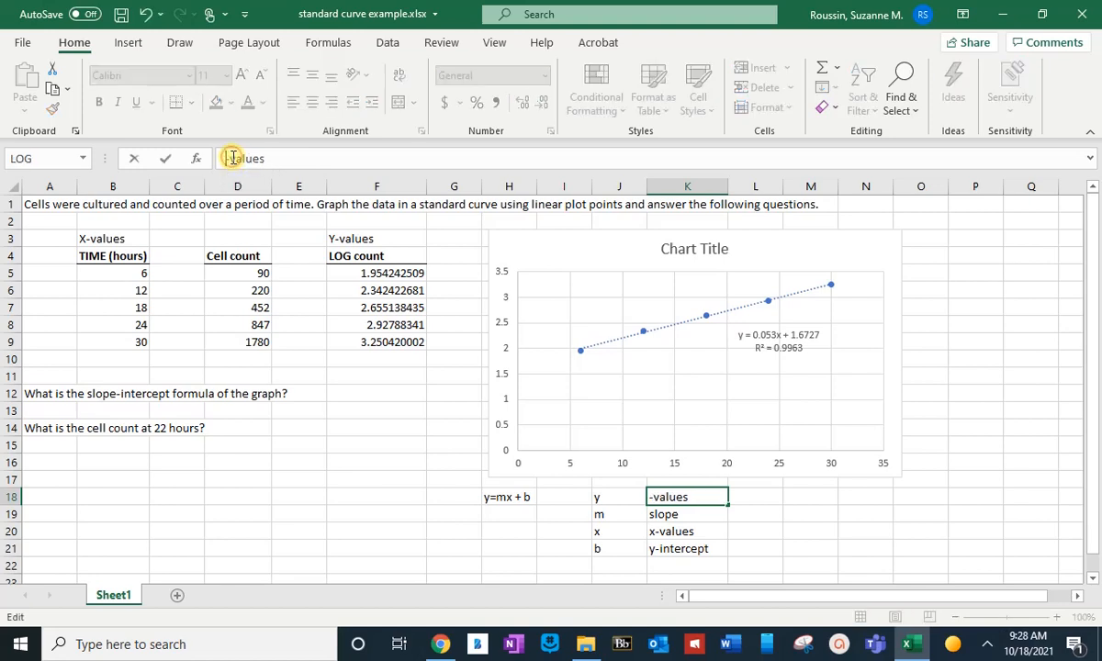
pyautogui.write('y')
pyautogui.press('Return')
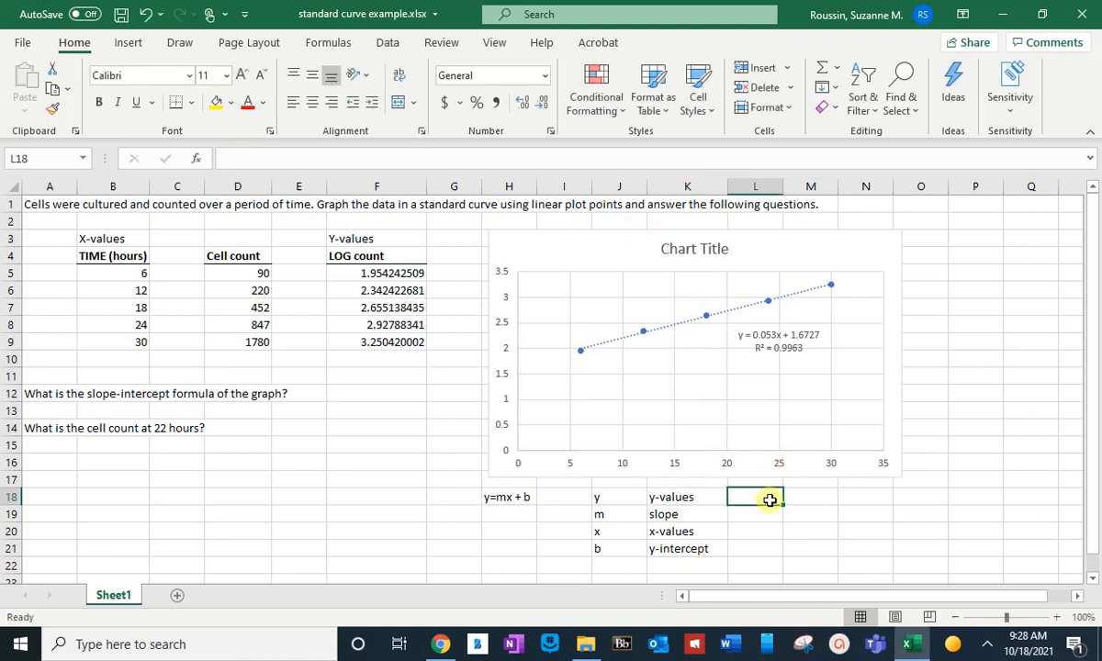
# Enter the trendline's slope 0.053 in L19 and its y-intercept 1.6727 in L21 of the key
pyautogui.press('Down')
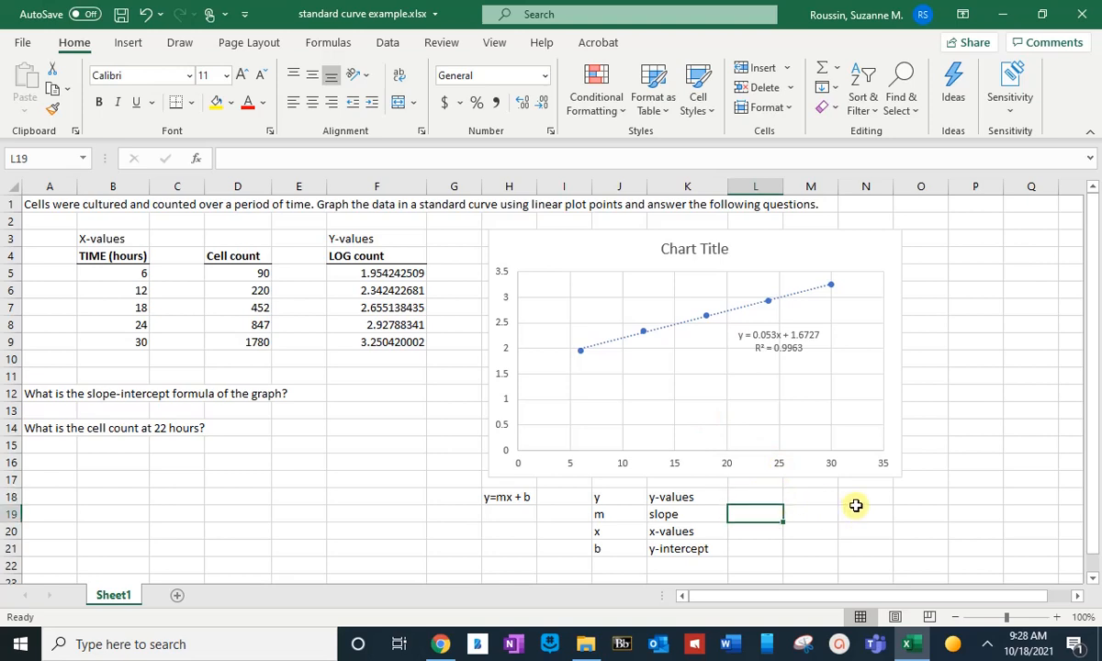
pyautogui.write('0.0')
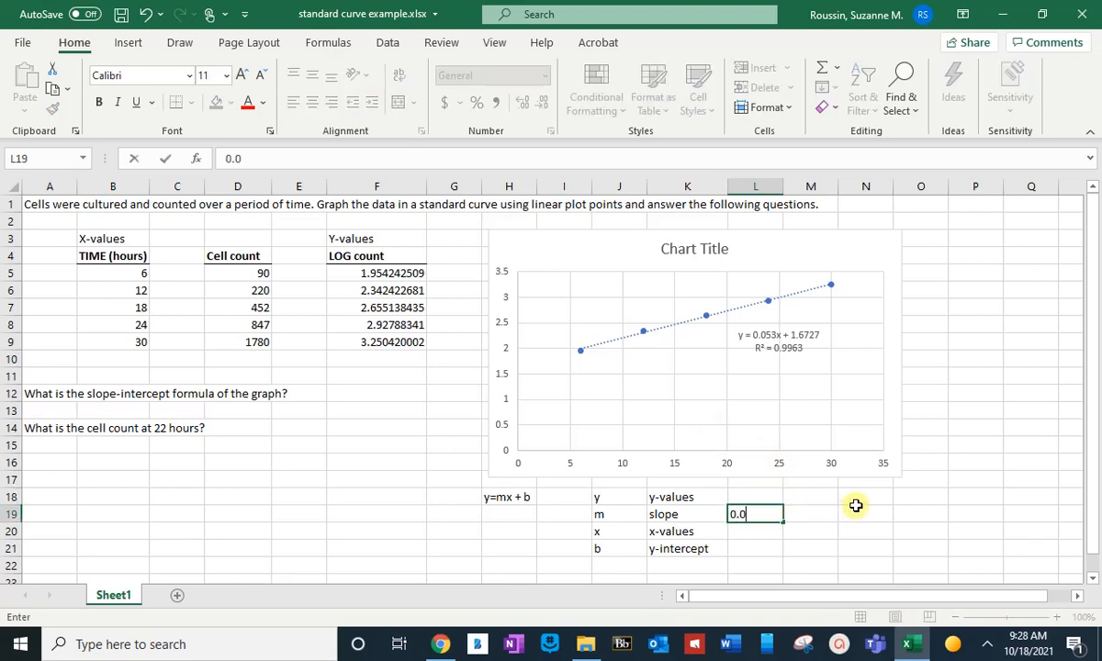
pyautogui.write('53')
pyautogui.press('Return')
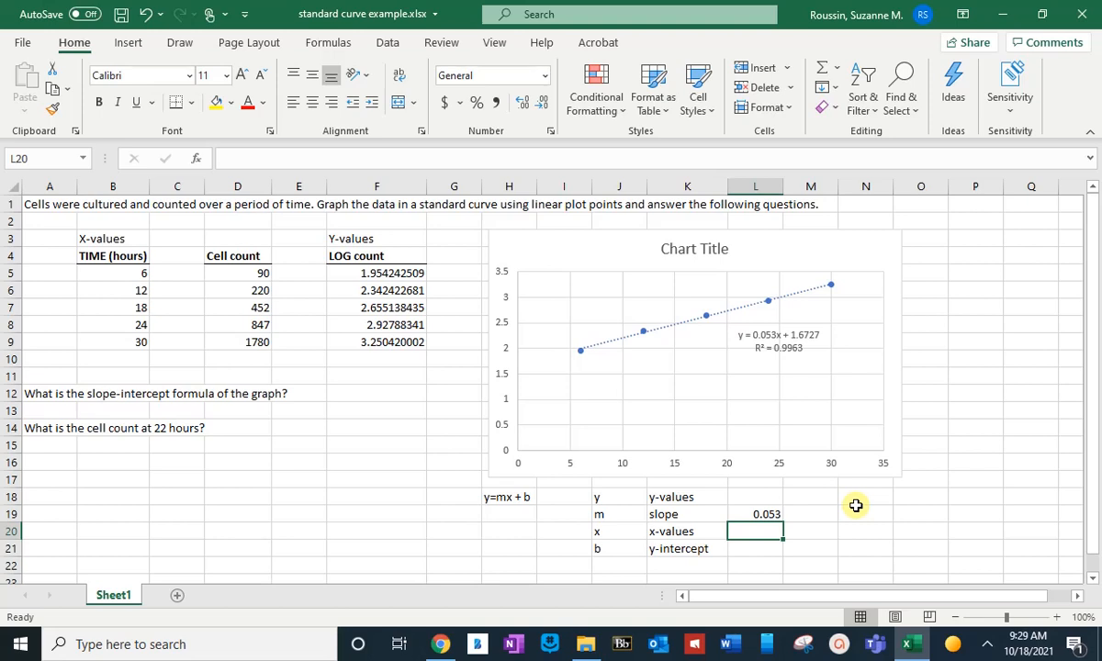
pyautogui.press('Return')
pyautogui.write('1.6')
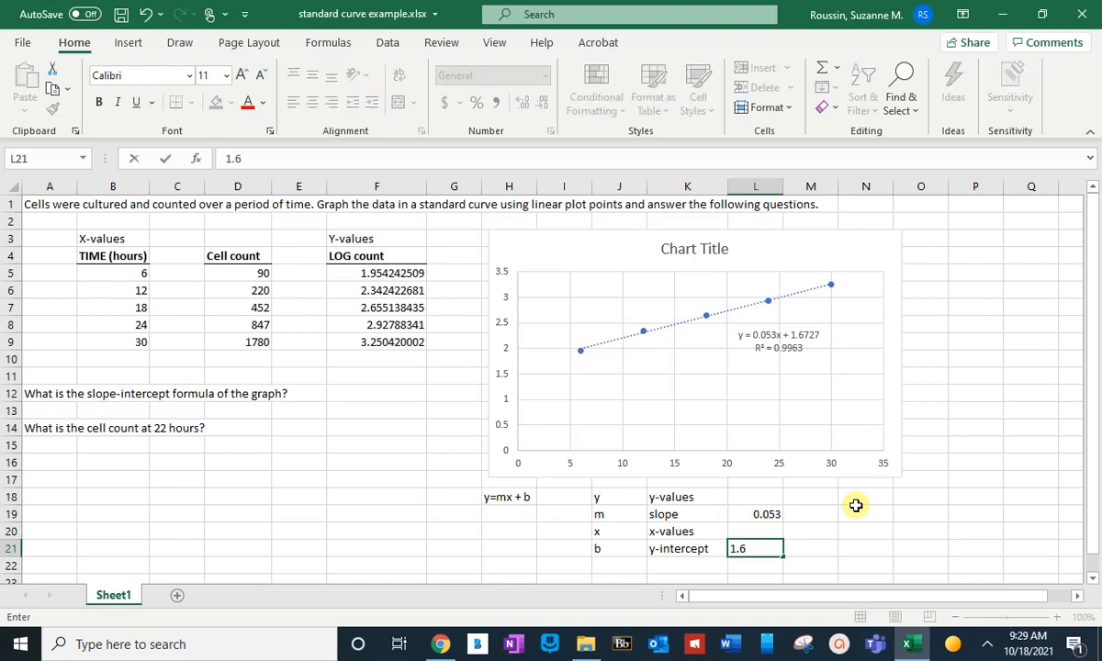
pyautogui.write('727')
pyautogui.press('Tab')
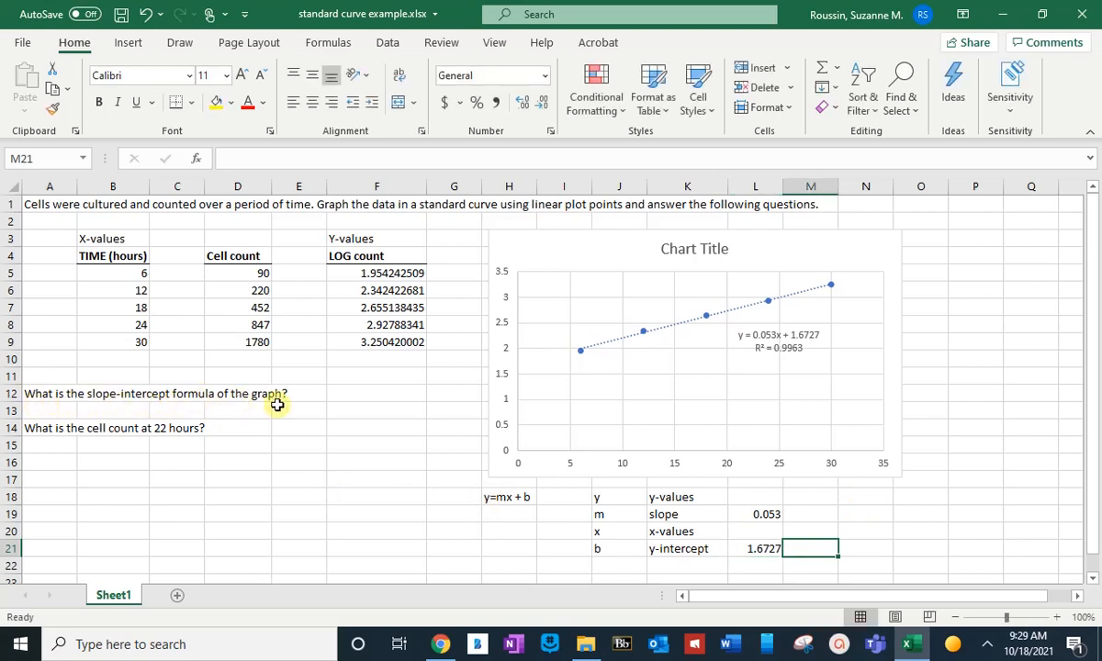
# Answer the slope-intercept question in F12 with y=0.053x + 1.6727
pyautogui.click(370, 394)
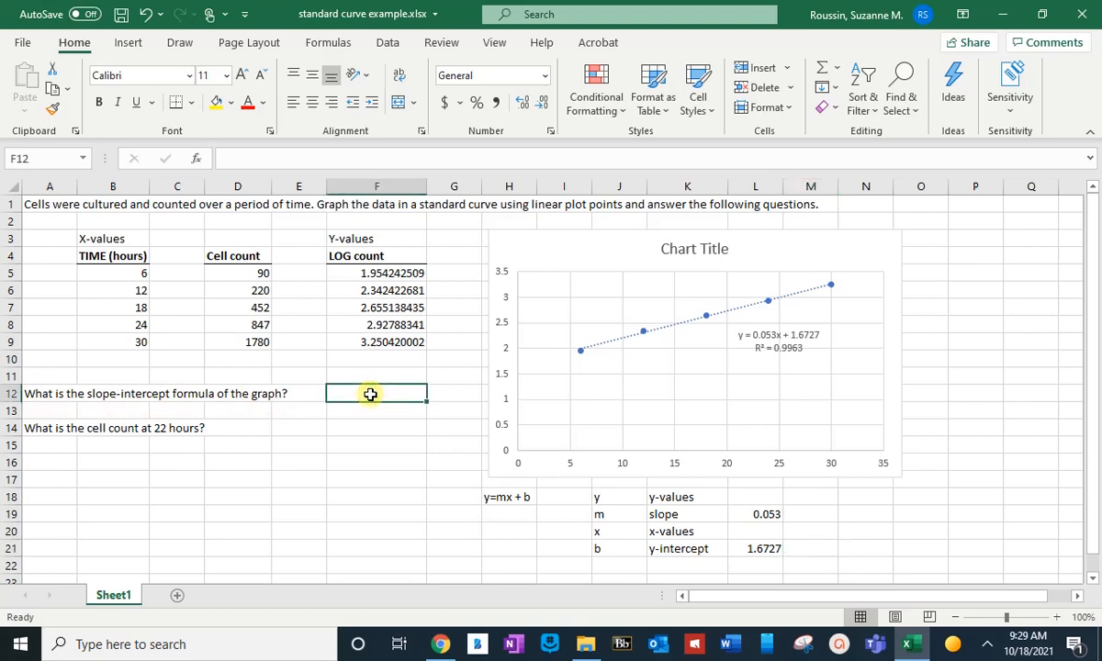
pyautogui.write('y=')
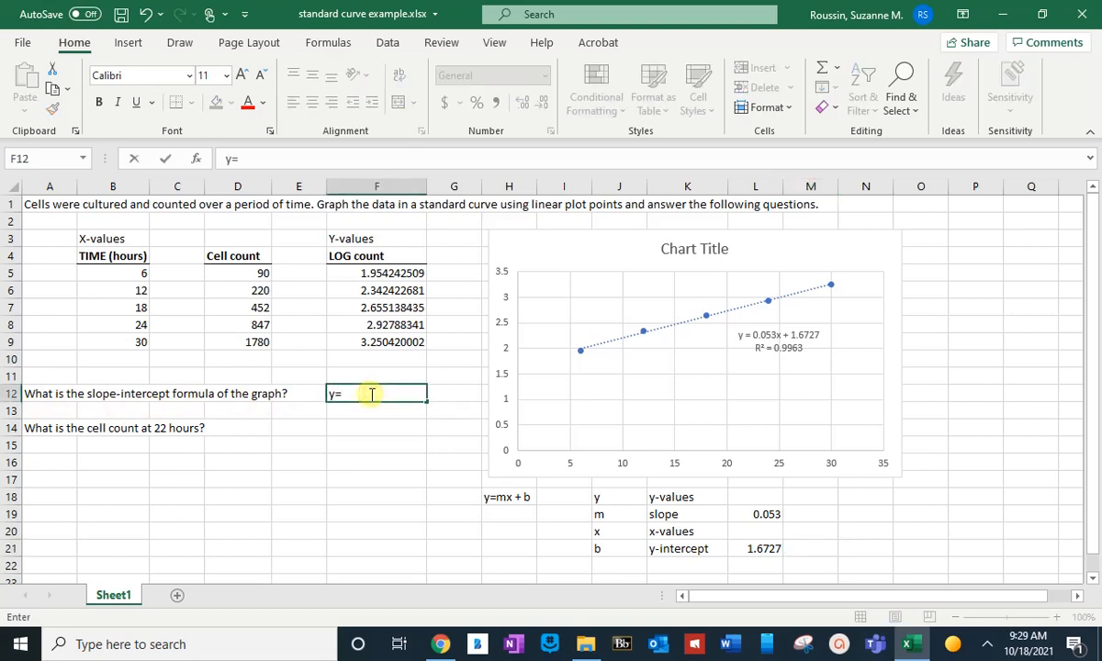
pyautogui.write('0.053x + 1.6')
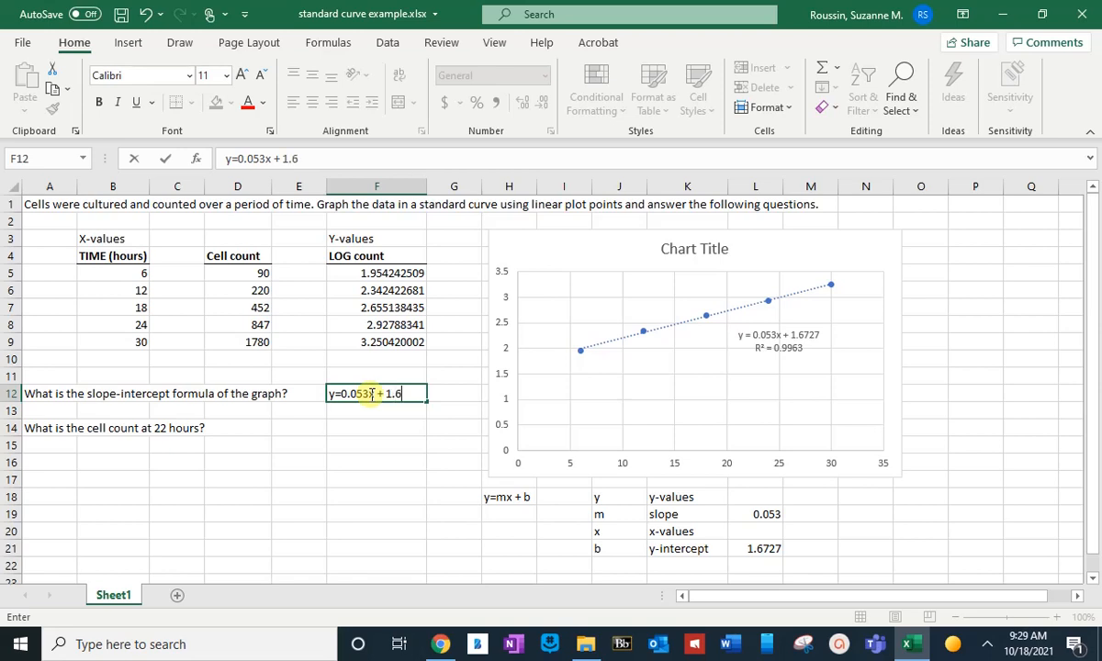
pyautogui.write('727')
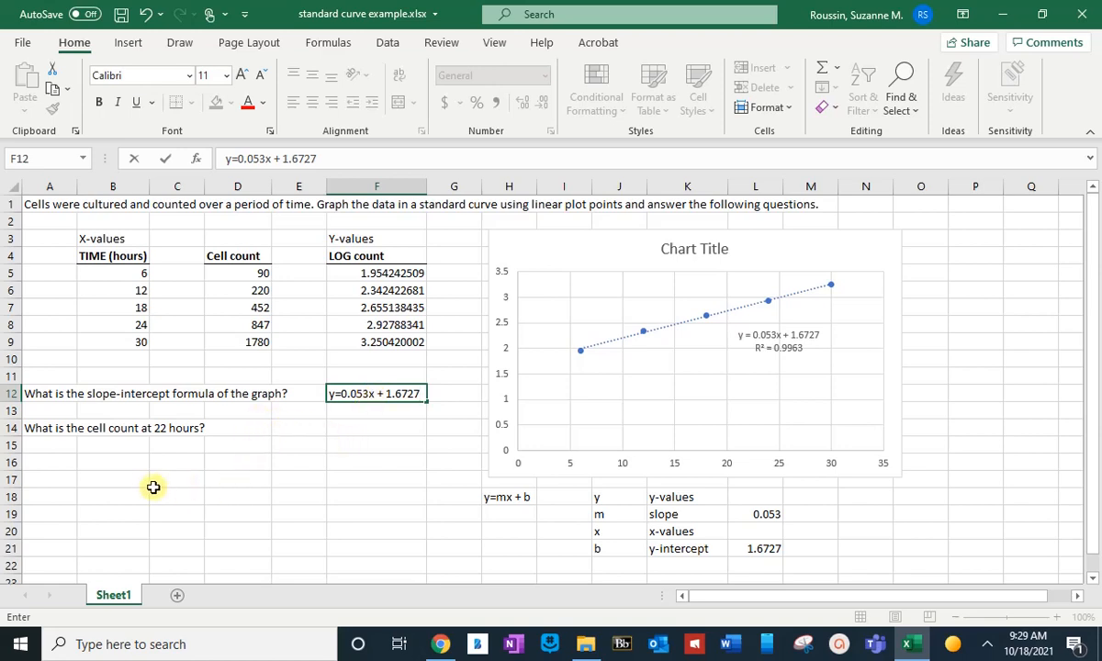
pyautogui.click(125, 448)
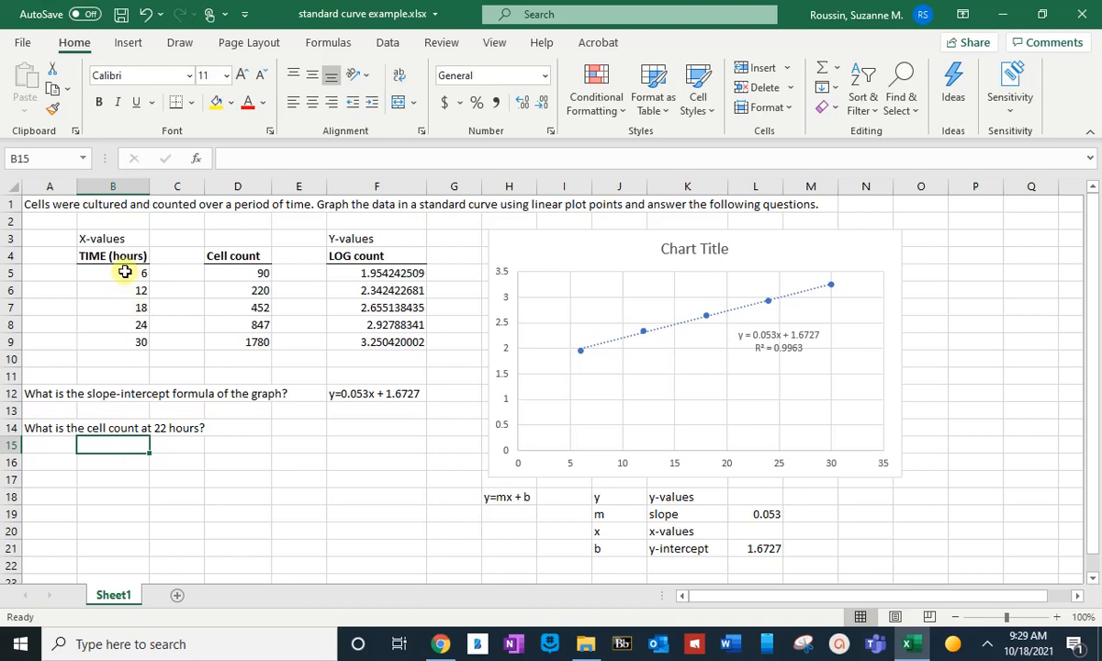
# Calculate the log count at 22 hours in F14 with the formula =0.053*22 + 1.6727
pyautogui.moveTo(125, 273); pyautogui.dragTo(124, 343)
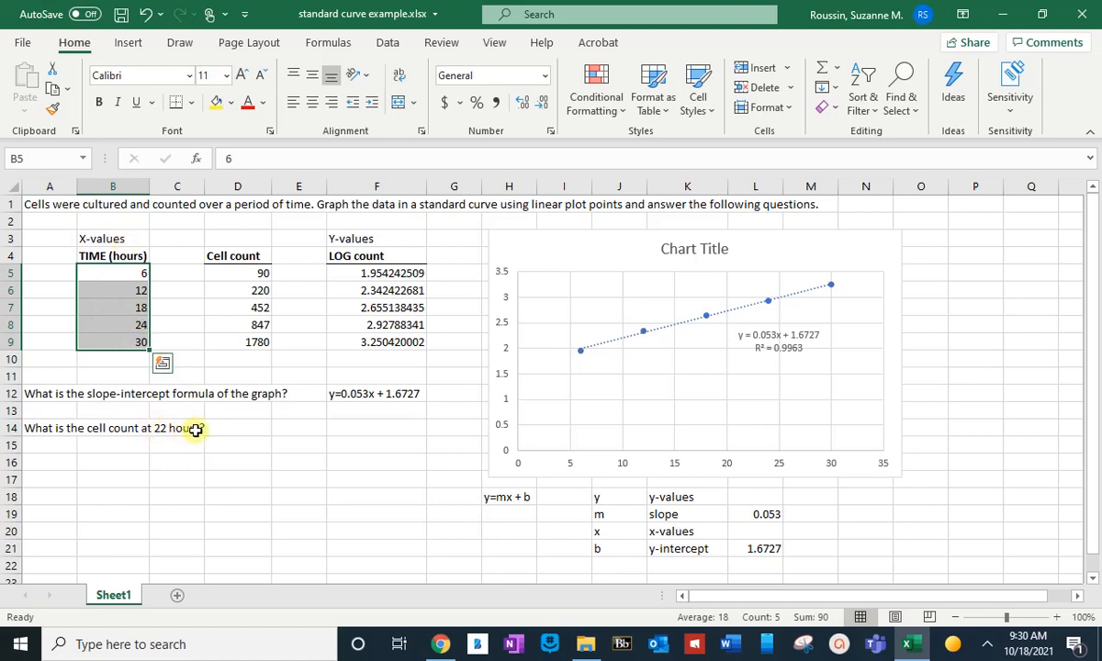
pyautogui.click(372, 429)
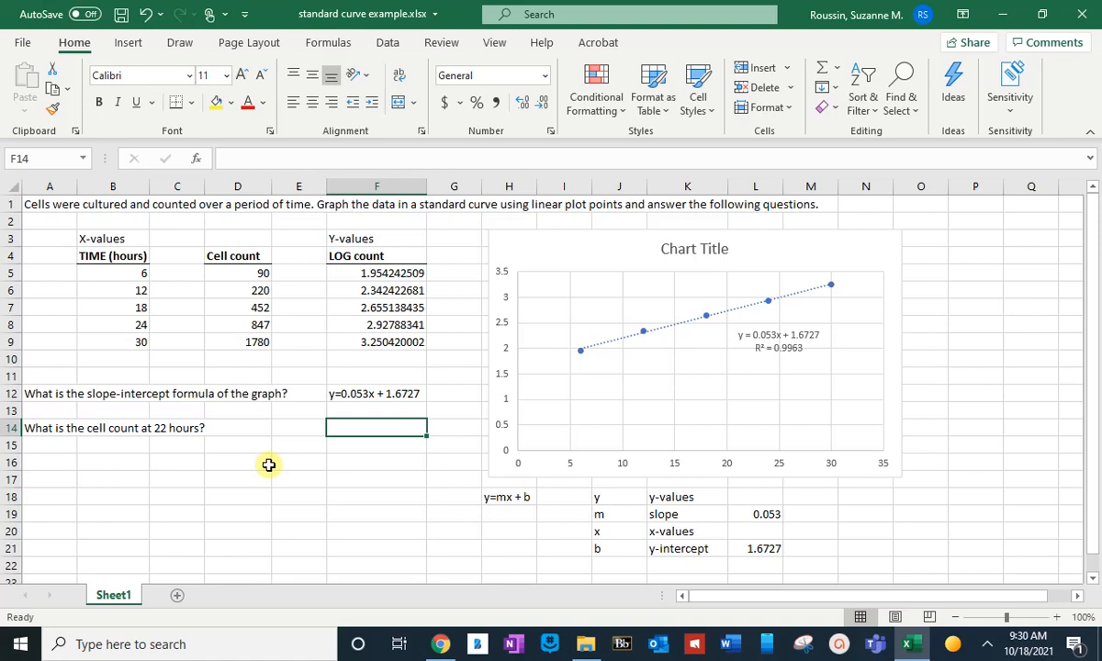
pyautogui.write('=')
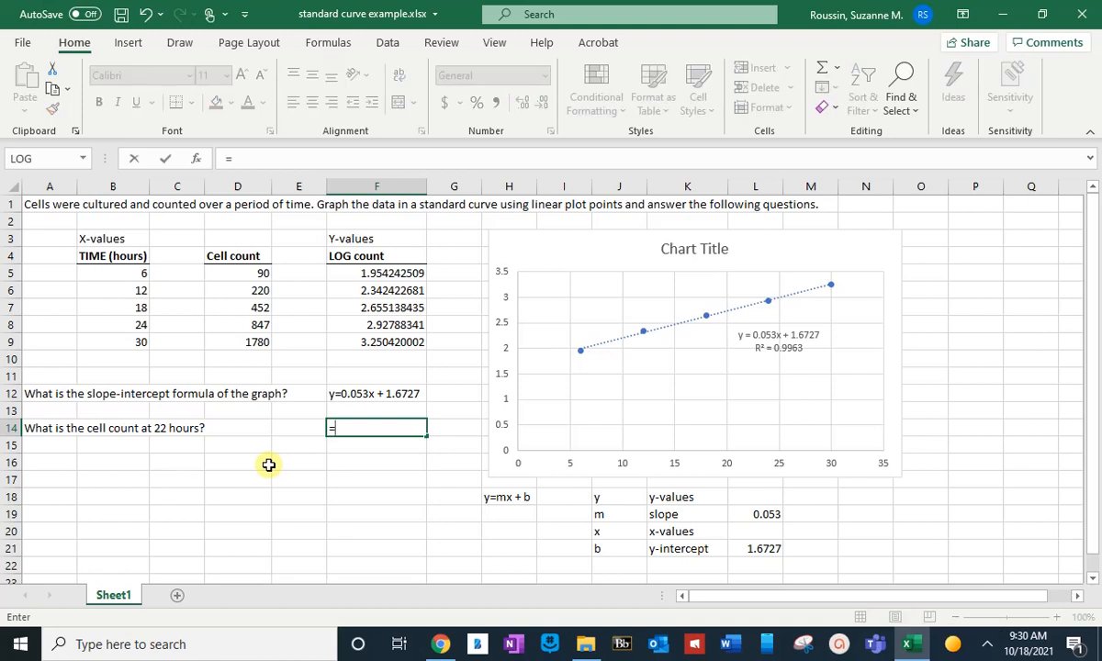
pyautogui.write('0.053*')
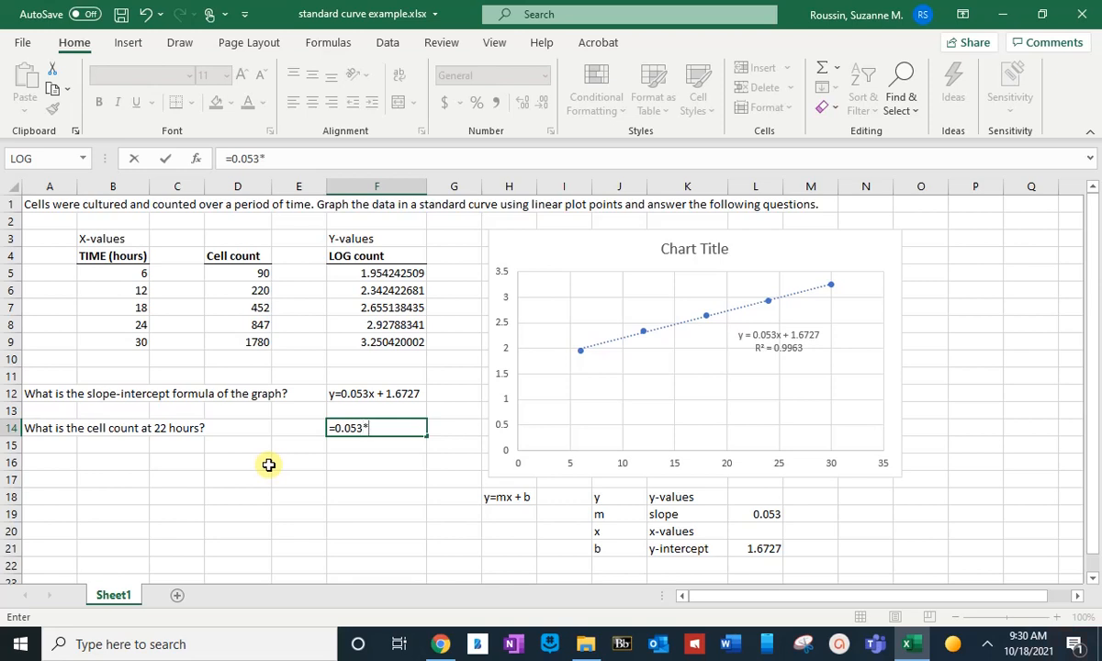
pyautogui.write('22')
pyautogui.write('+ 1.6727')
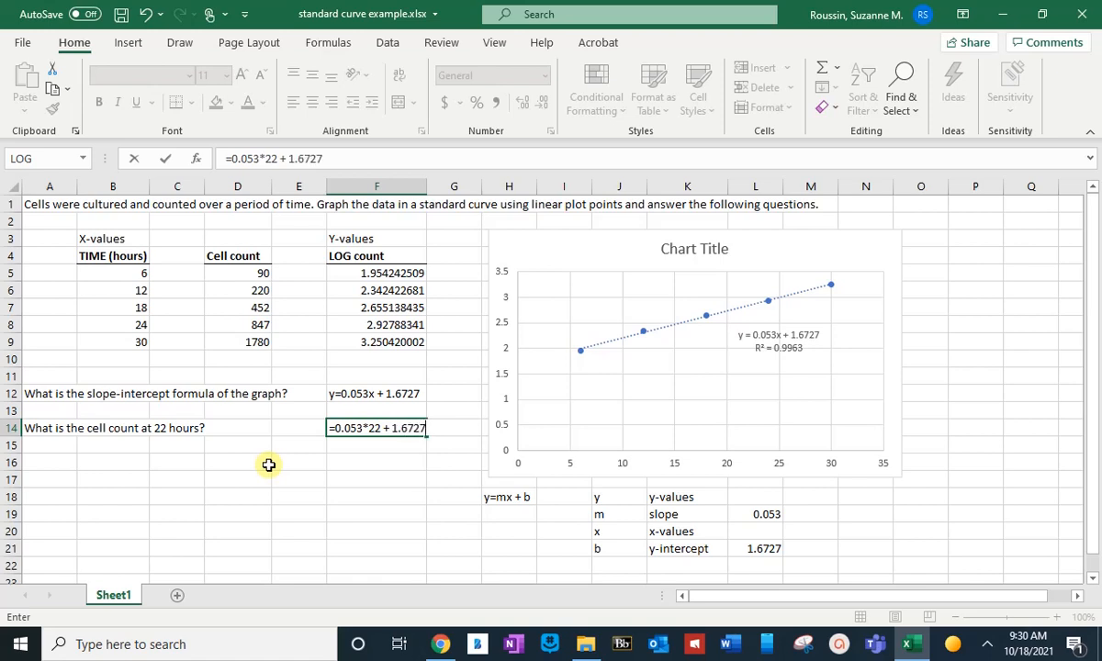
pyautogui.press('Return')
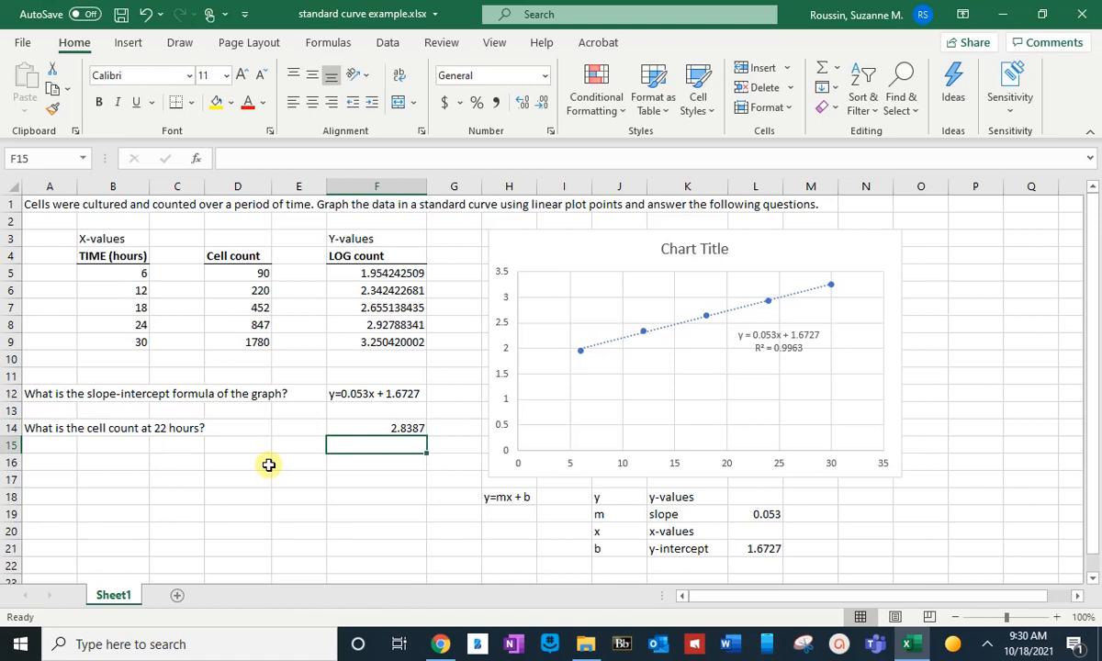
# Convert the log count in F14 back to a cell count in F15 with the formula =10^2.8387
pyautogui.click(375, 429)
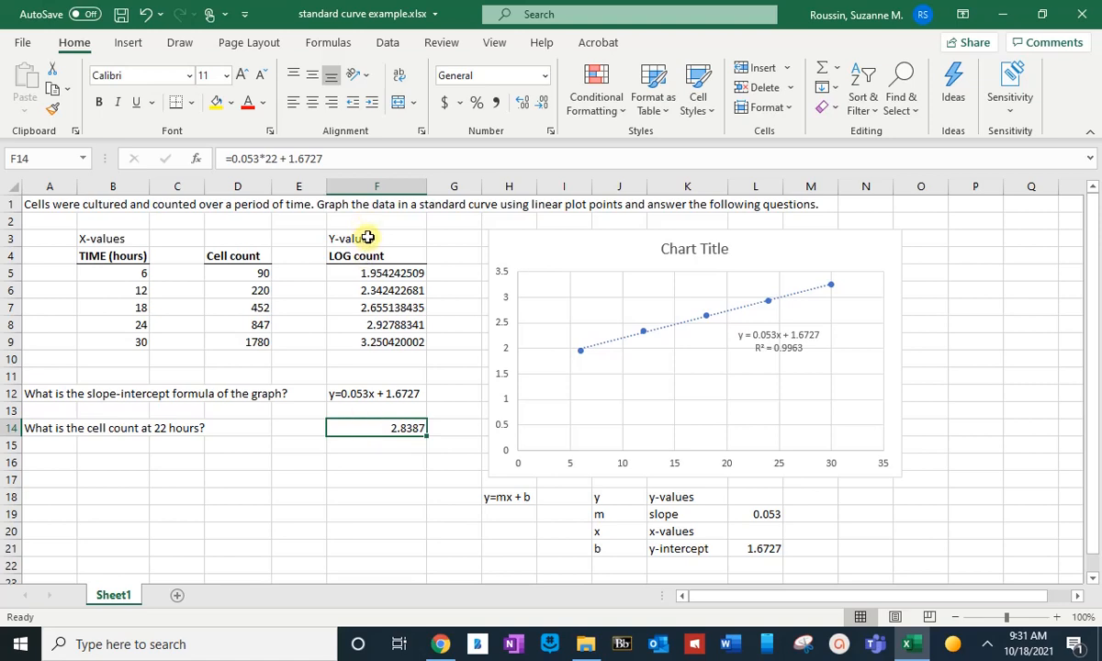
pyautogui.moveTo(368, 238); pyautogui.dragTo(374, 345)
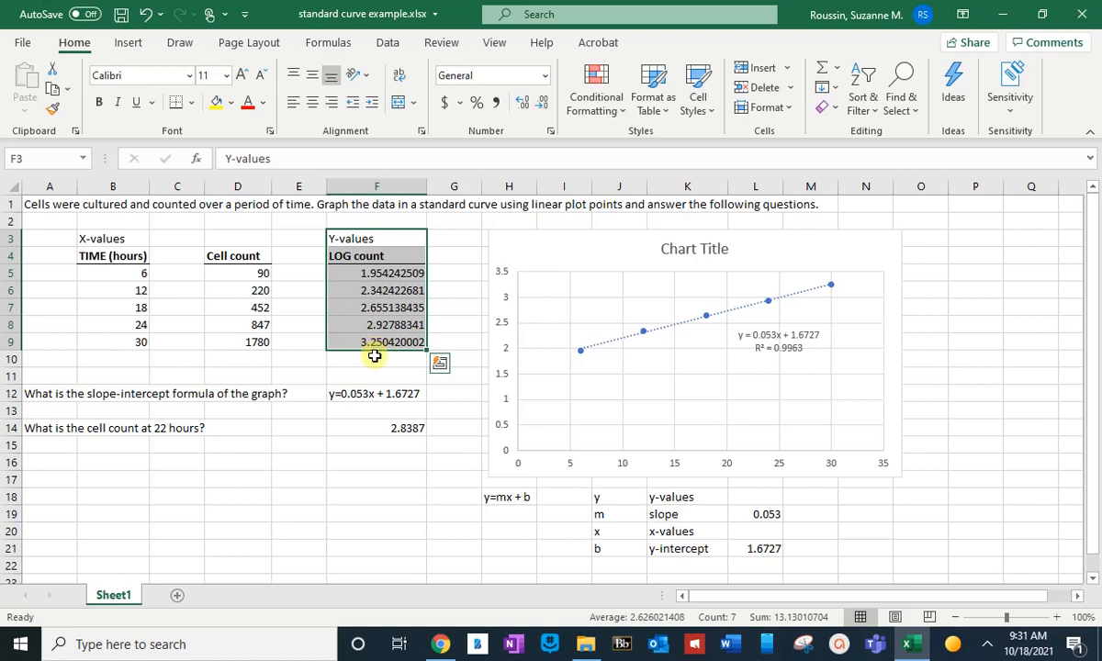
pyautogui.click(376, 429)
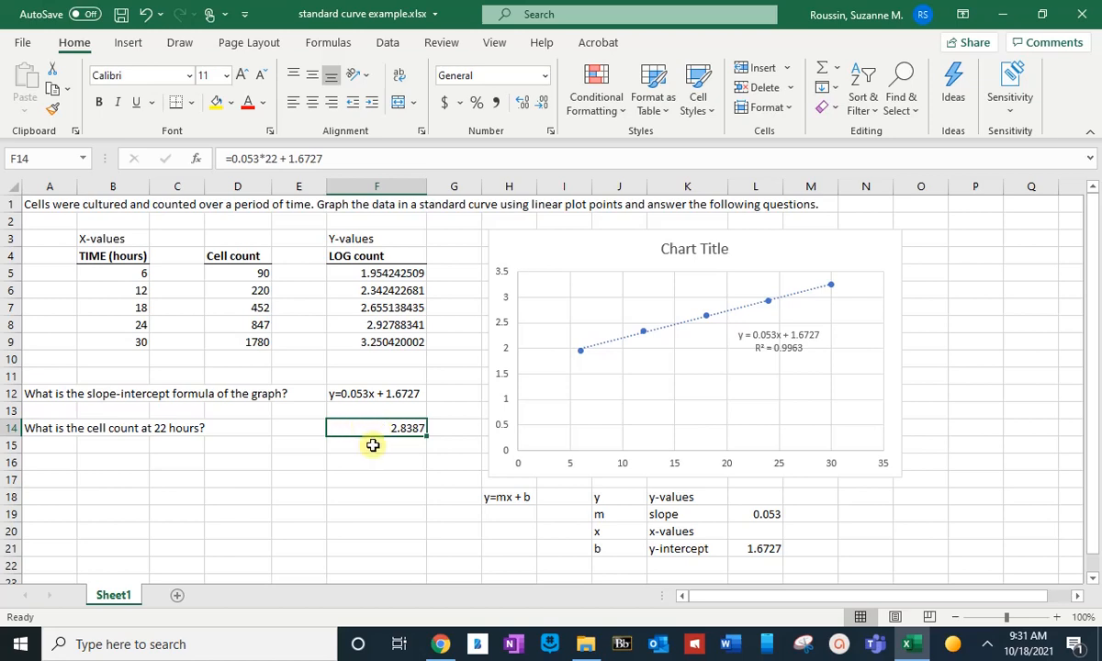
pyautogui.click(369, 443)
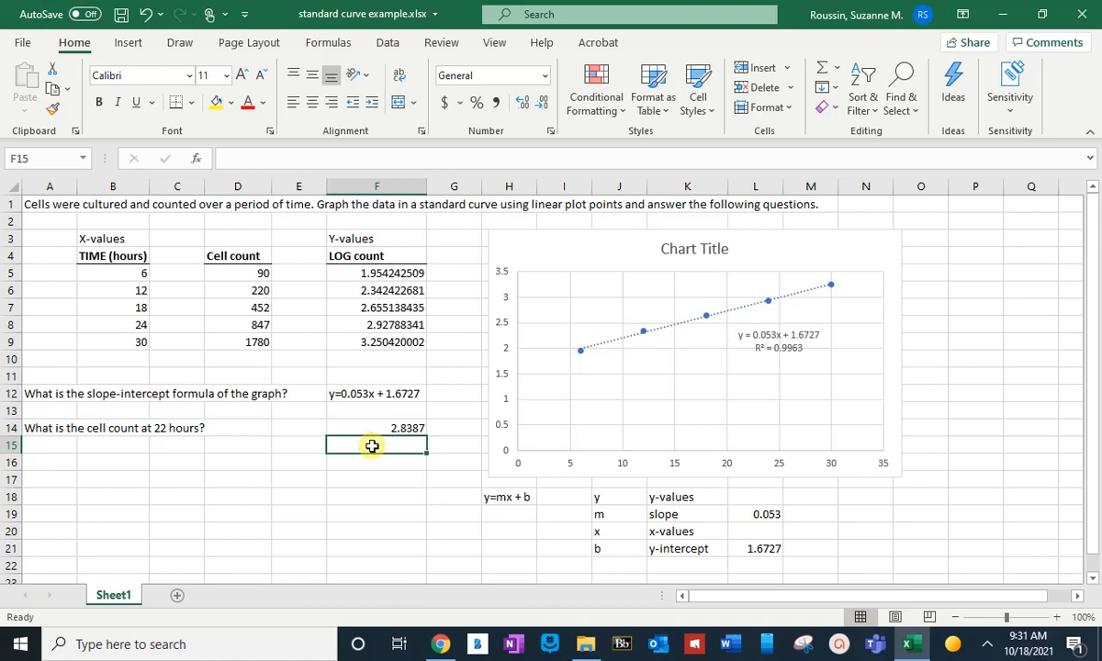
pyautogui.write('=')
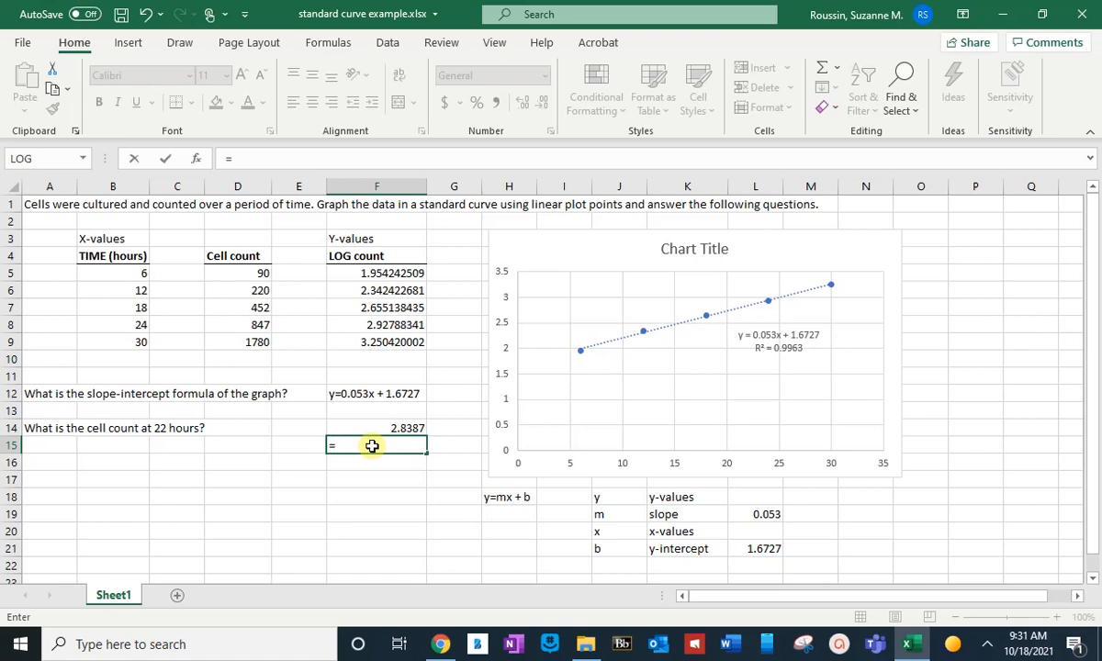
pyautogui.write('10^')
pyautogui.write('2.8387')
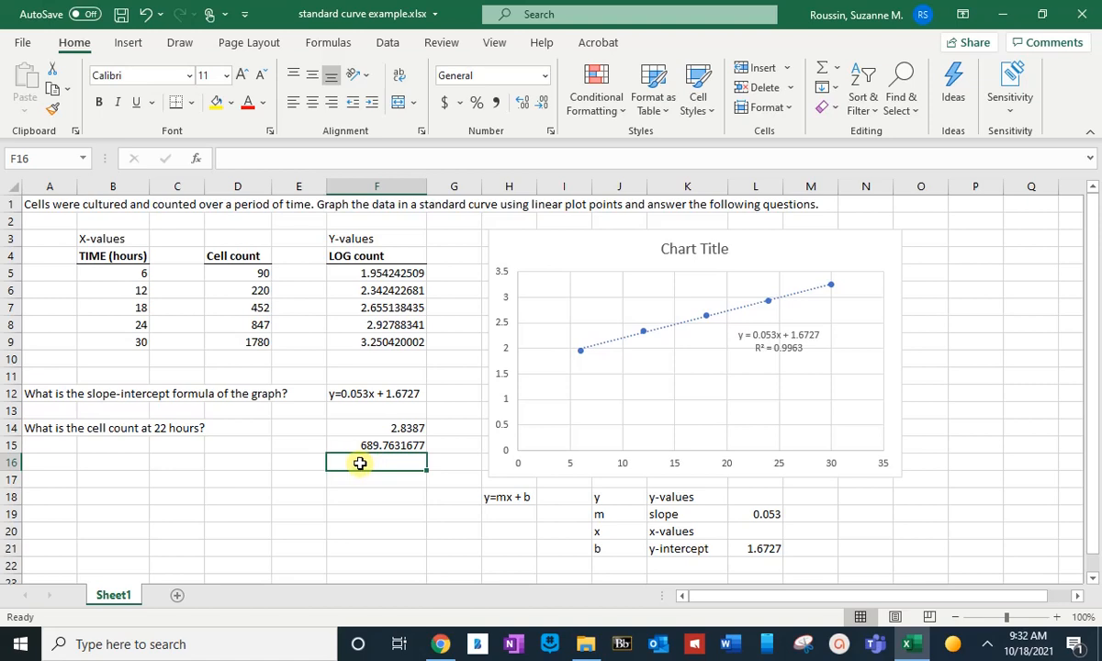
# Review the cell count result in F15 against the cell count data, the time values and the chart's trendline equation
pyautogui.click(348, 446)
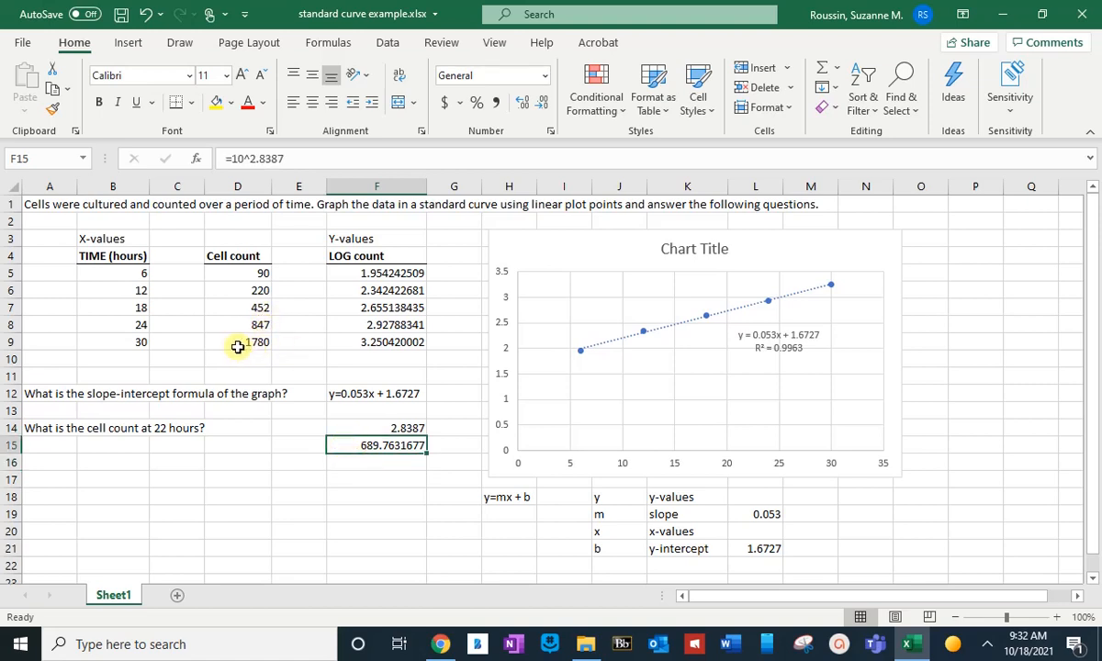
pyautogui.moveTo(237, 342); pyautogui.dragTo(237, 275)
pyautogui.moveTo(91, 273); pyautogui.dragTo(92, 333)
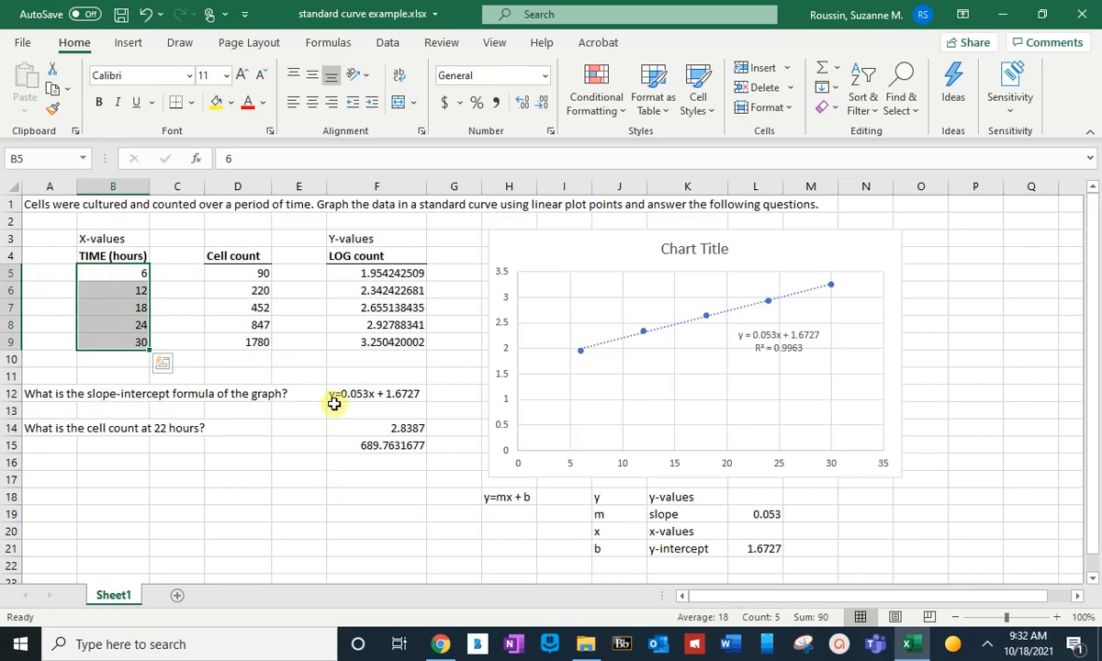
pyautogui.click(749, 337)
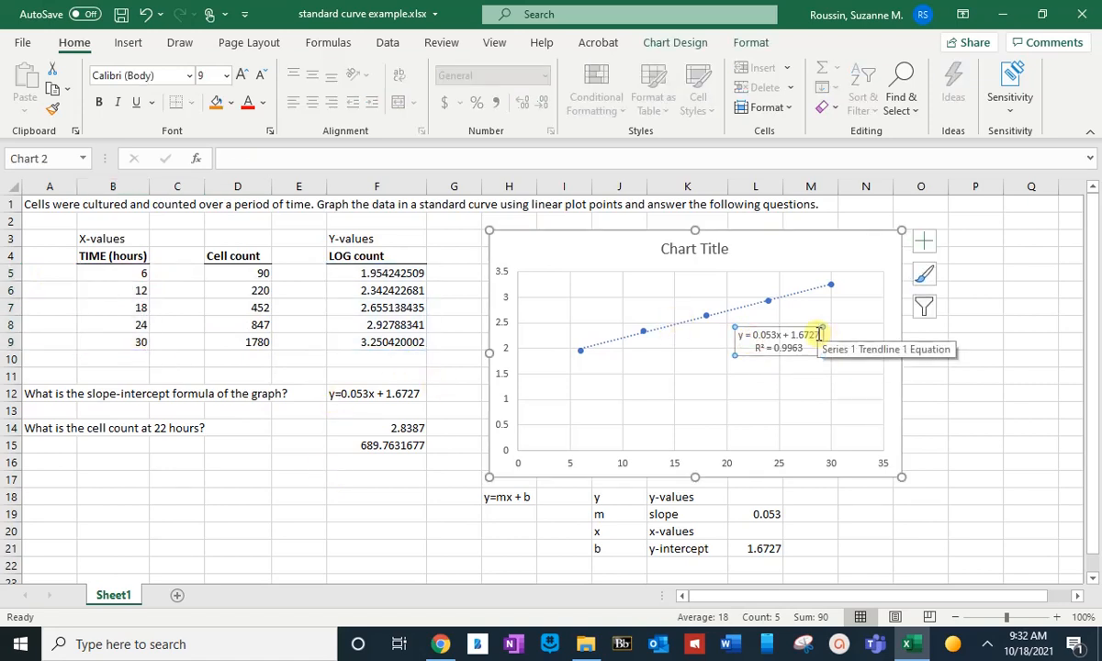
pyautogui.moveTo(819, 337); pyautogui.dragTo(734, 336)
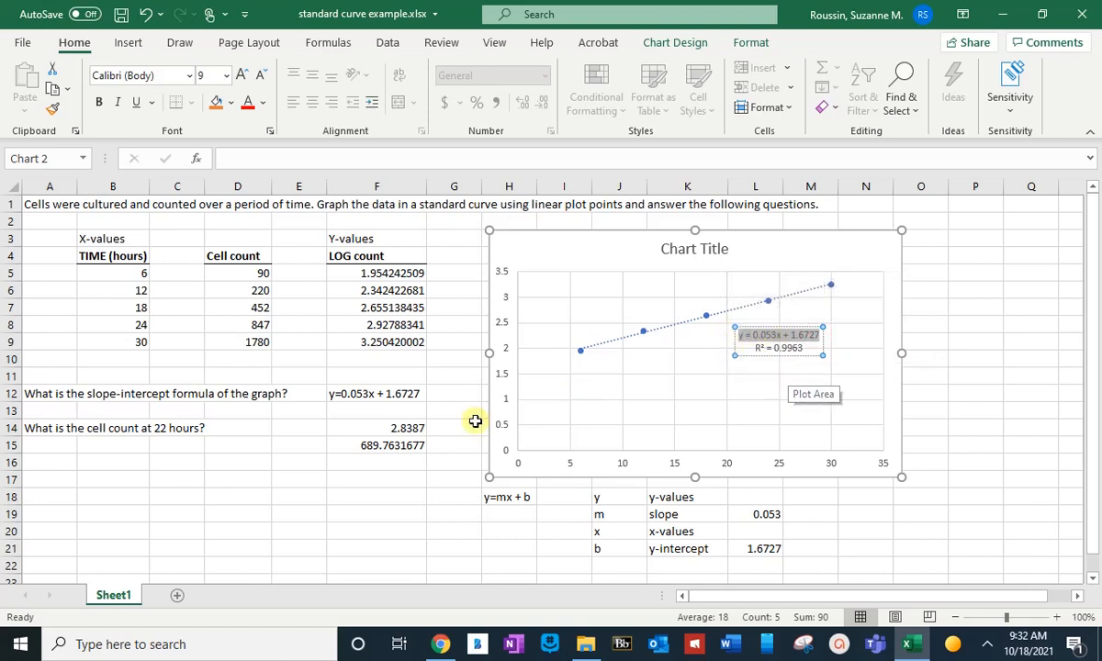
pyautogui.click(400, 462)
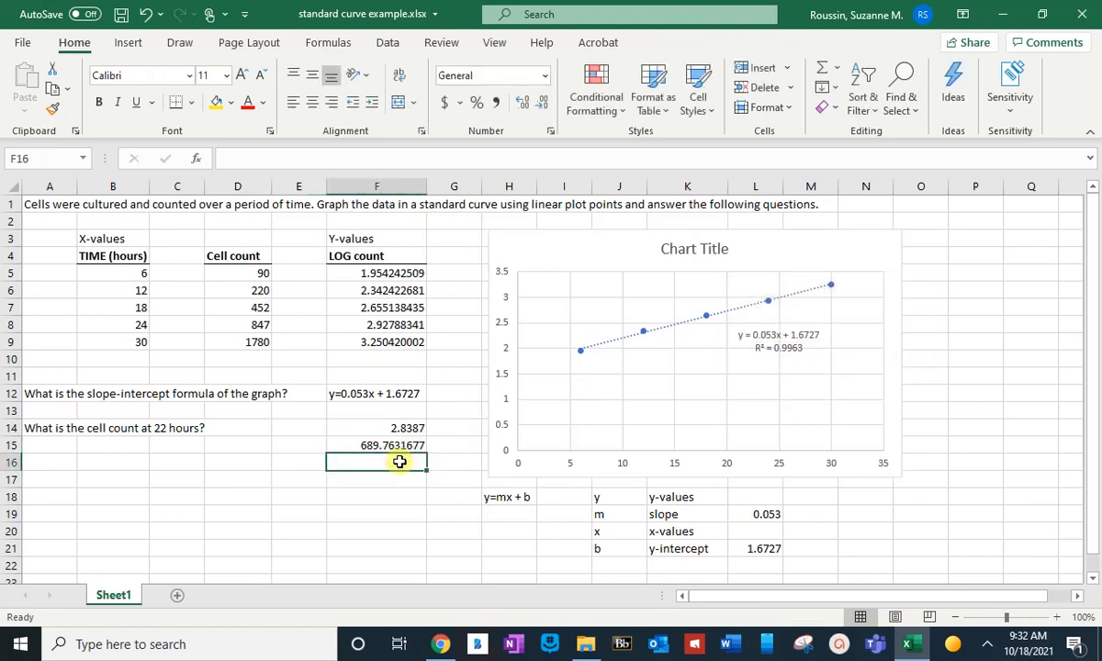